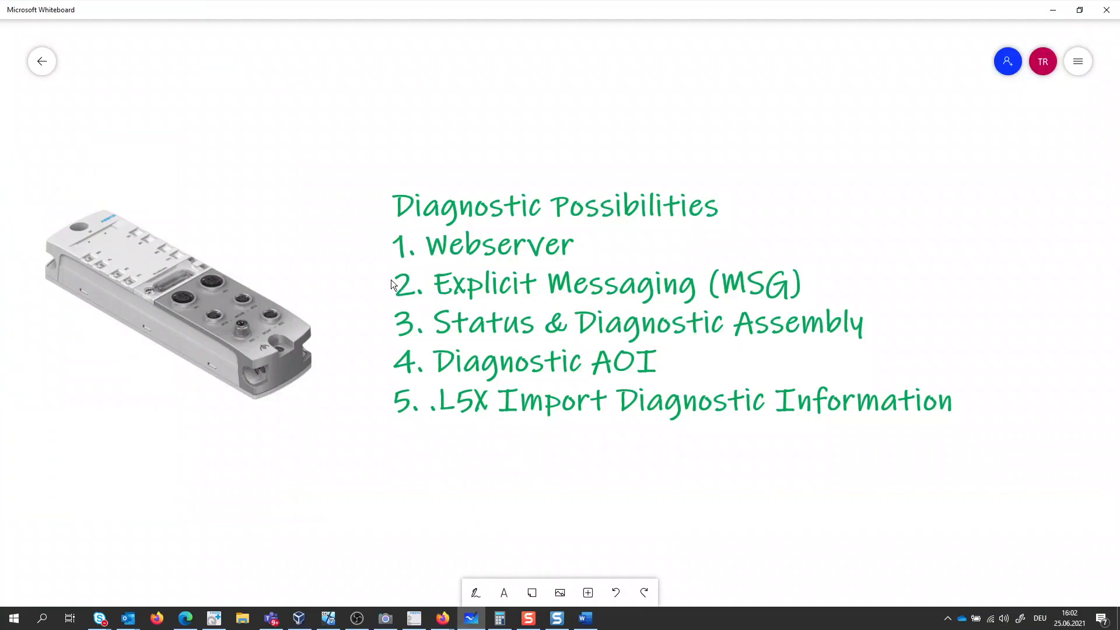
drag(369, 227, 829, 308)
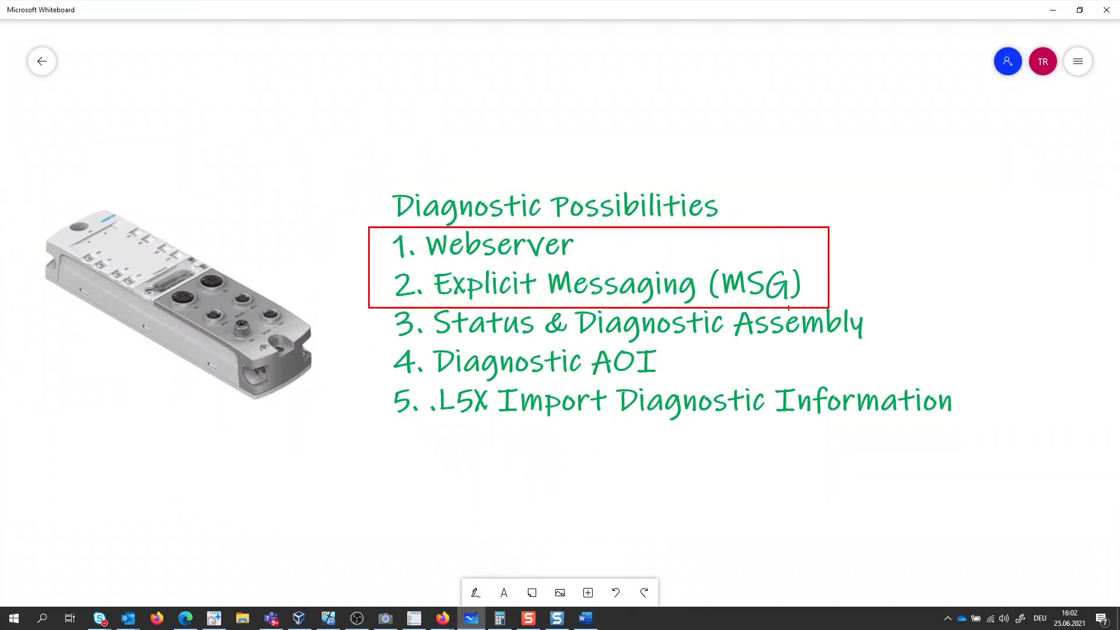
mouse_move(345, 327)
mouse_down()
mouse_move(374, 328)
mouse_move(361, 403)
mouse_move(388, 402)
mouse_move(368, 416)
mouse_up()
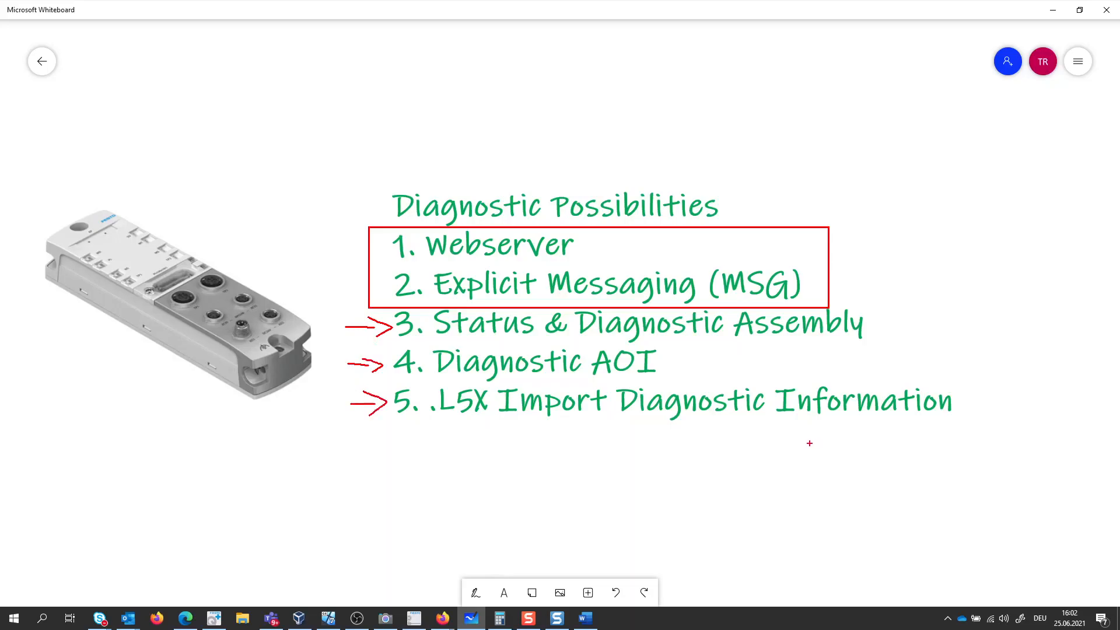
key(Escape)
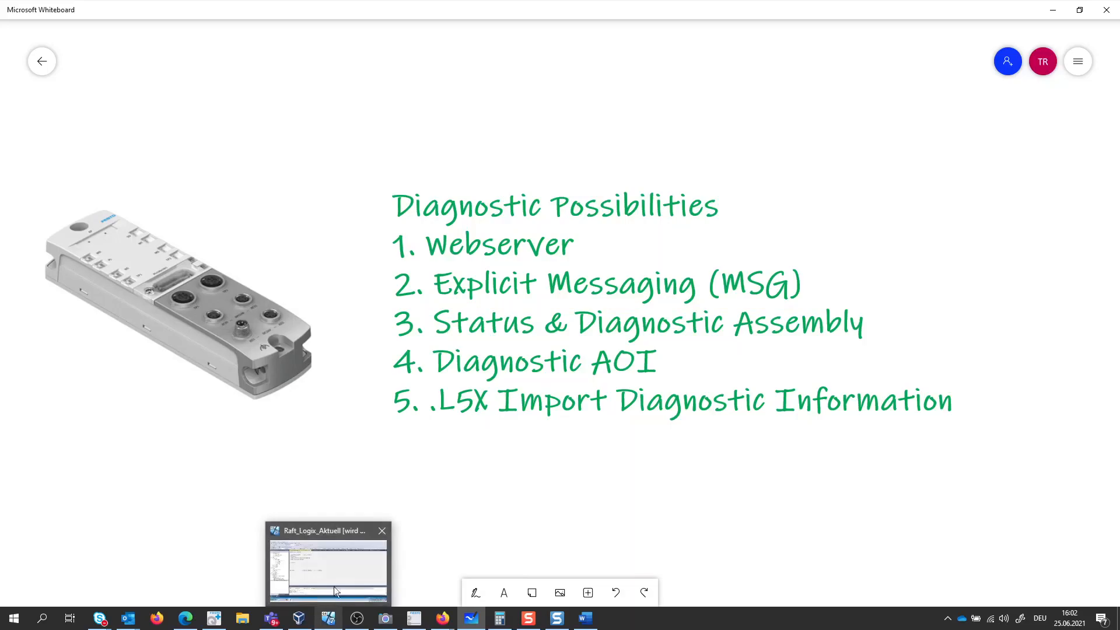
- Switch to Logix Designer in VirtualBox, open the CPX-AP-I-EP MY_API_Node module properties, and go offline from the controller
click(335, 561)
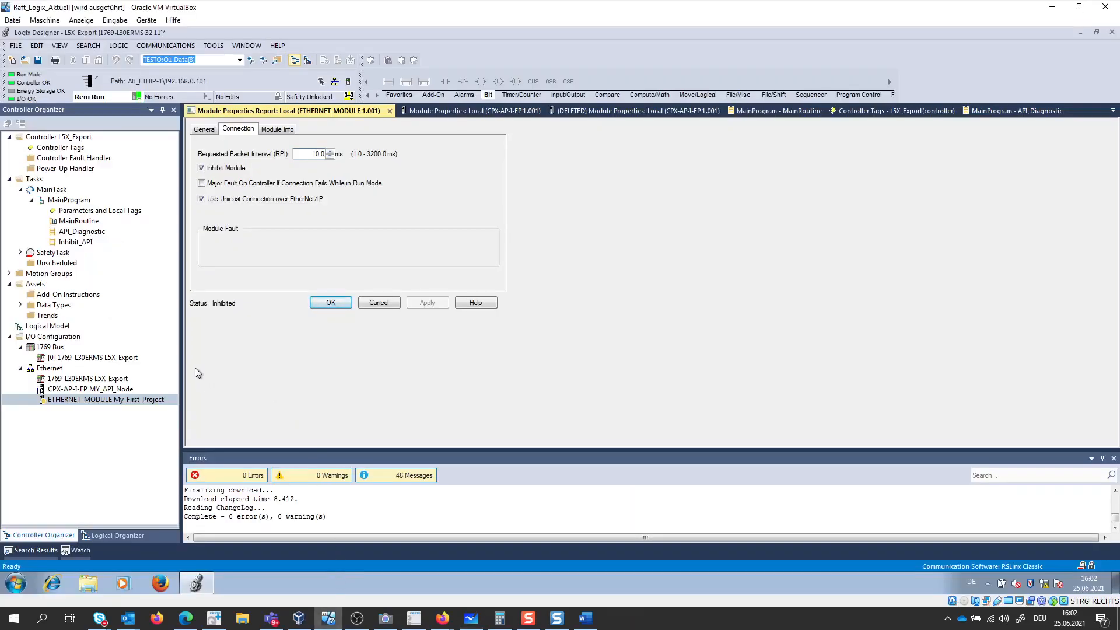
double_click(121, 390)
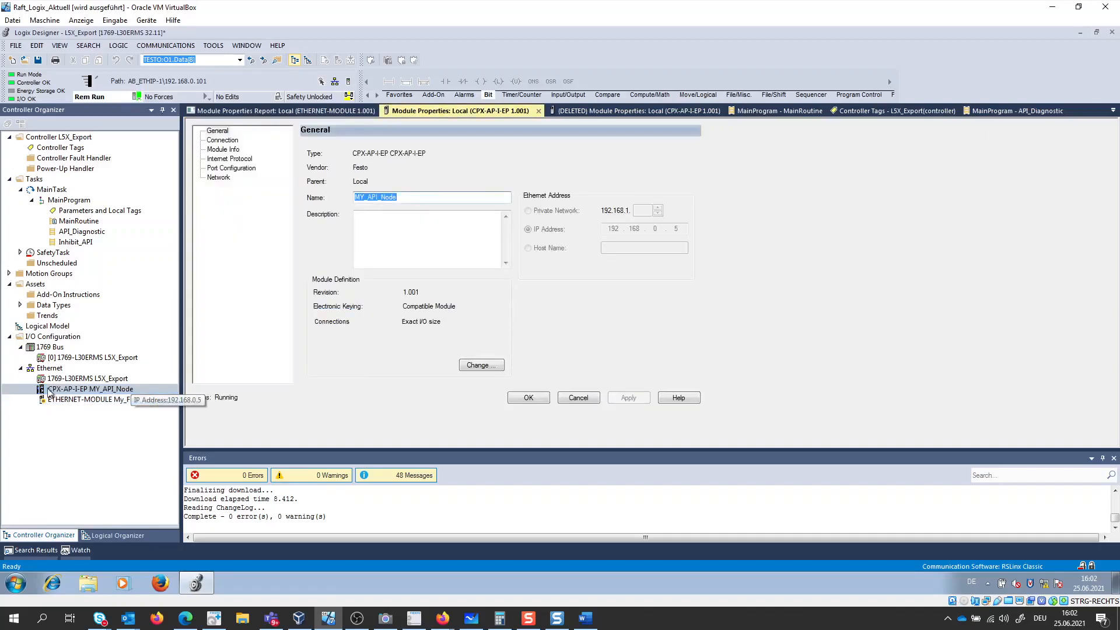
click(136, 96)
click(145, 110)
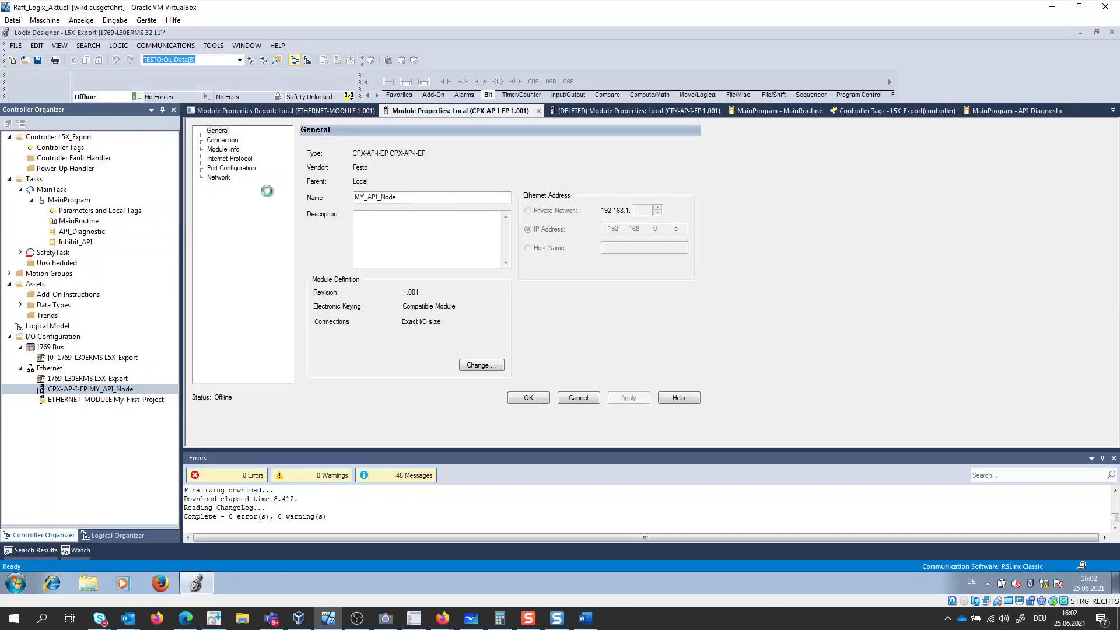
- Add a Diagnostic Data connection to the module definition of MY_API_Node
click(482, 364)
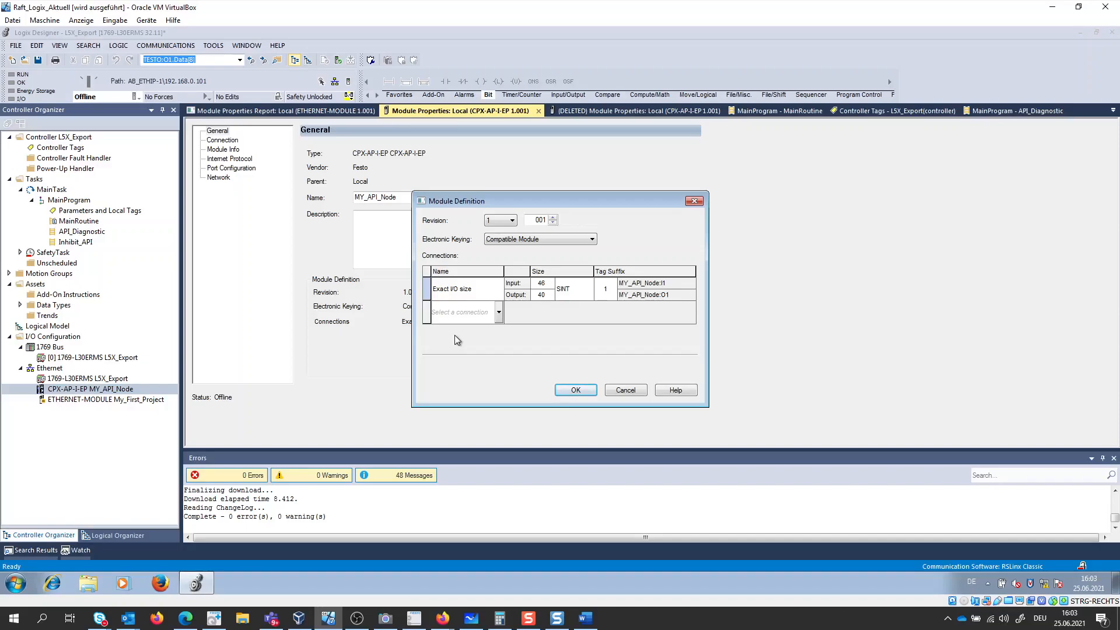
click(498, 313)
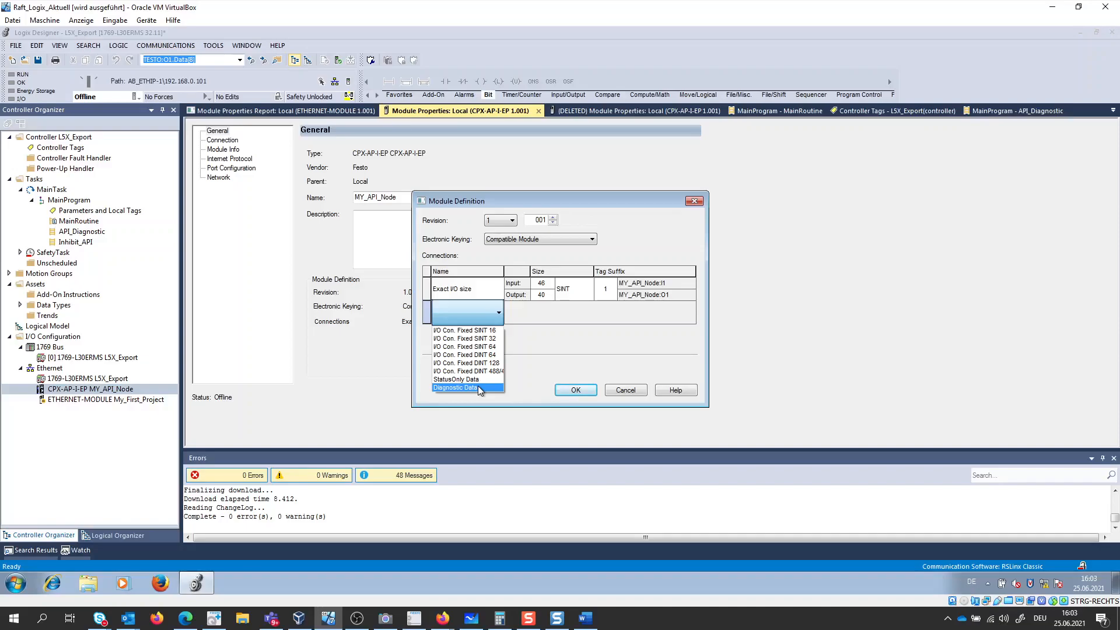
click(478, 387)
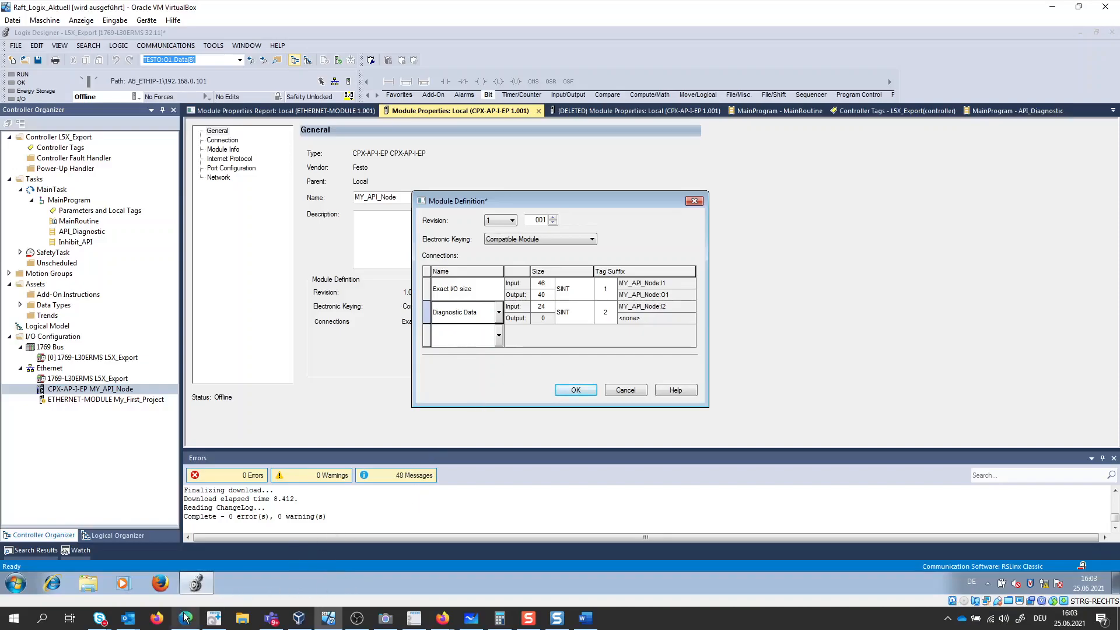
- Consult the CPX-AP-I EtherNet/IP application note in Firefox for assembly instances 129 and 130 and their diagnostic byte structure
click(443, 617)
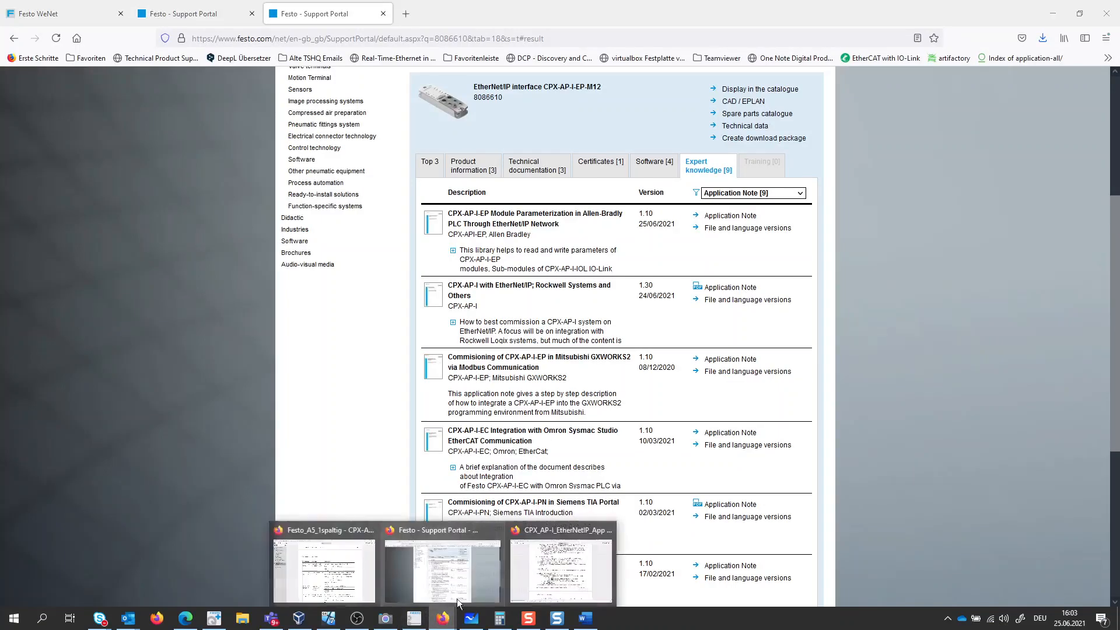
click(560, 566)
scroll(443, 367, up, 5)
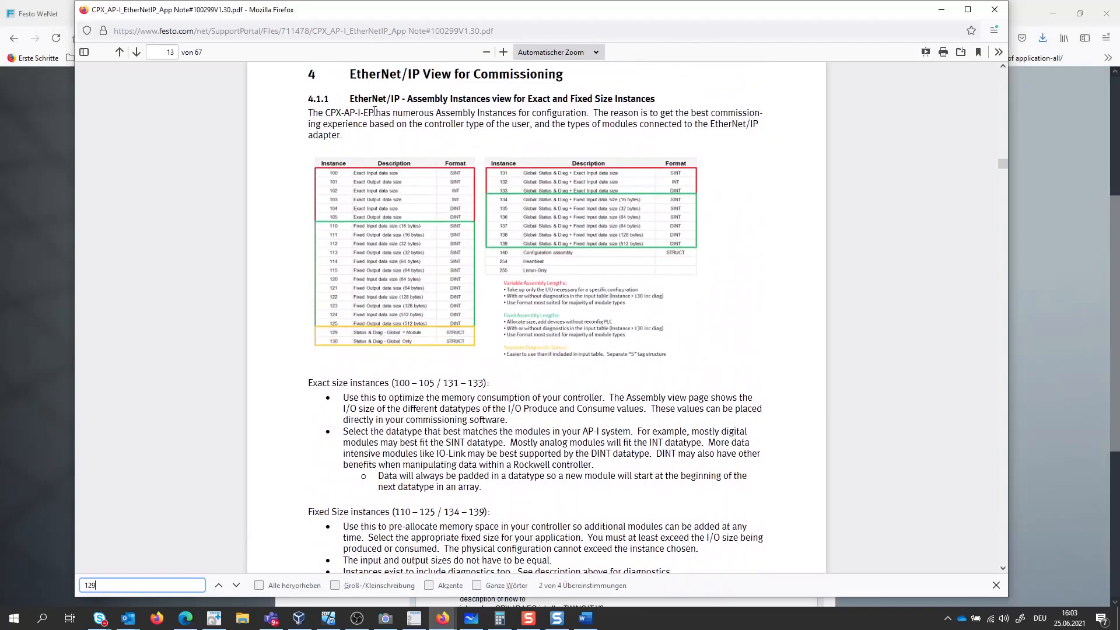
scroll(425, 257, down, 5)
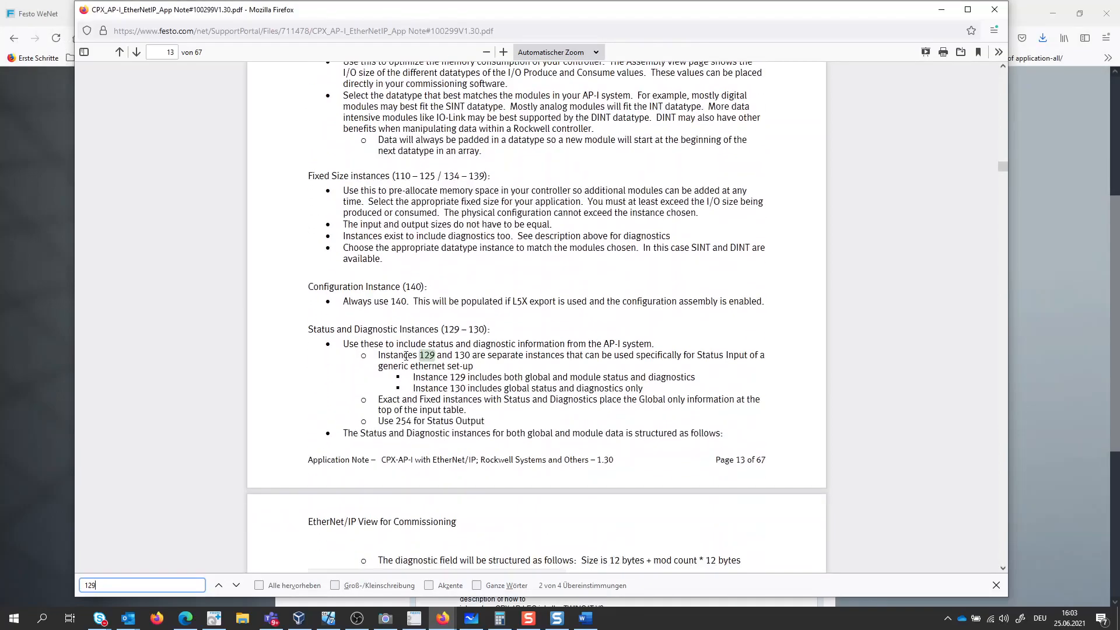
scroll(447, 332, down, 5)
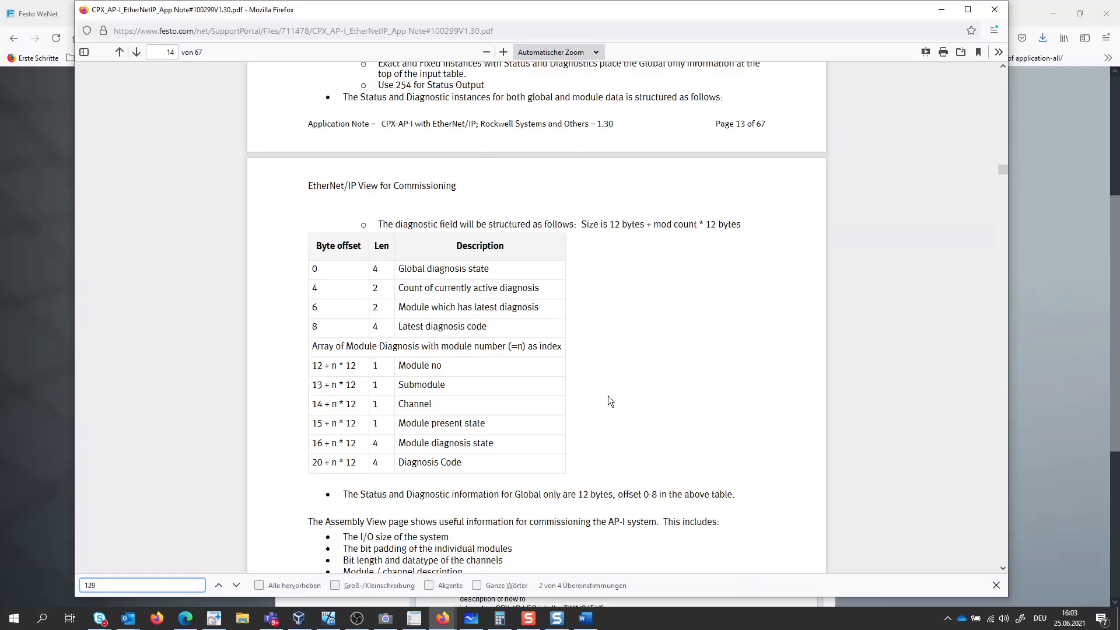
click(941, 10)
- Return to Logix Designer and check the data type options available for the Diagnostic Data connection
click(328, 618)
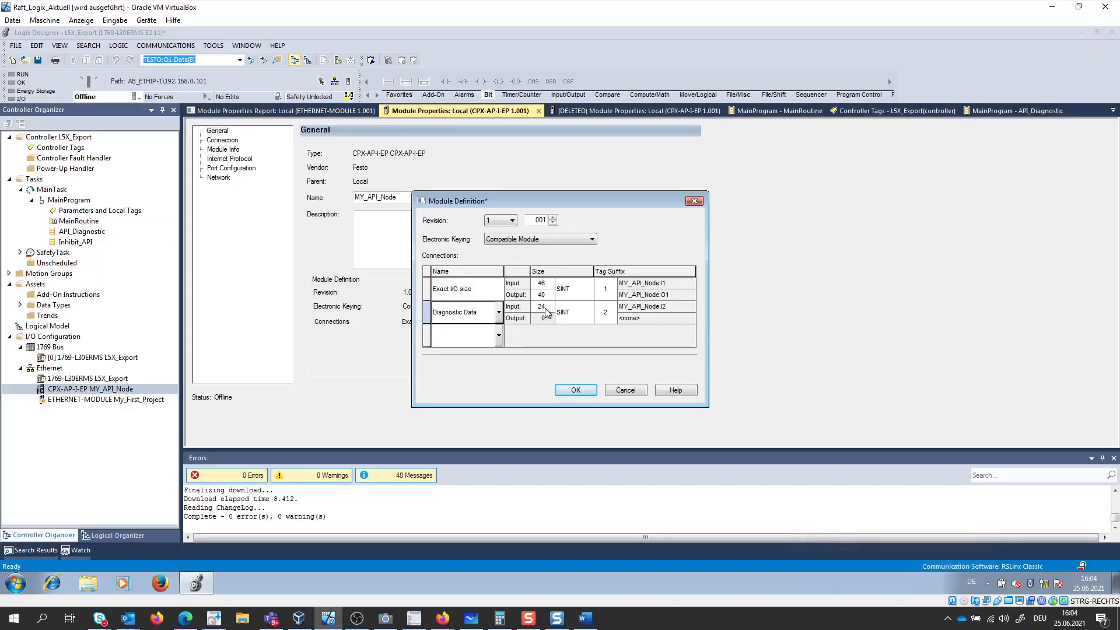
click(565, 313)
click(589, 313)
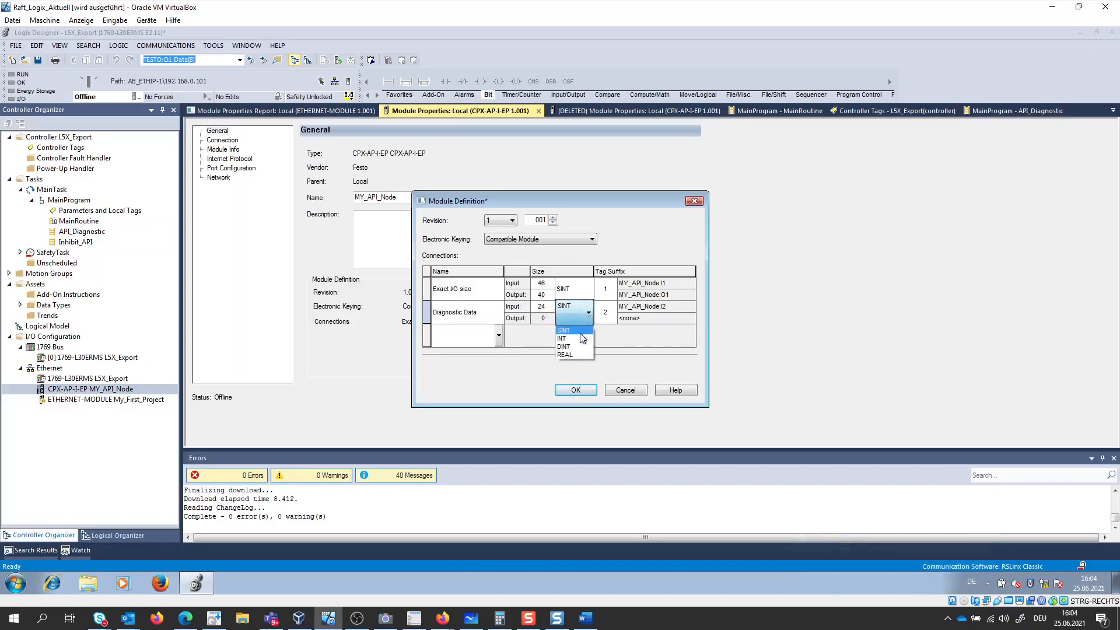
click(625, 343)
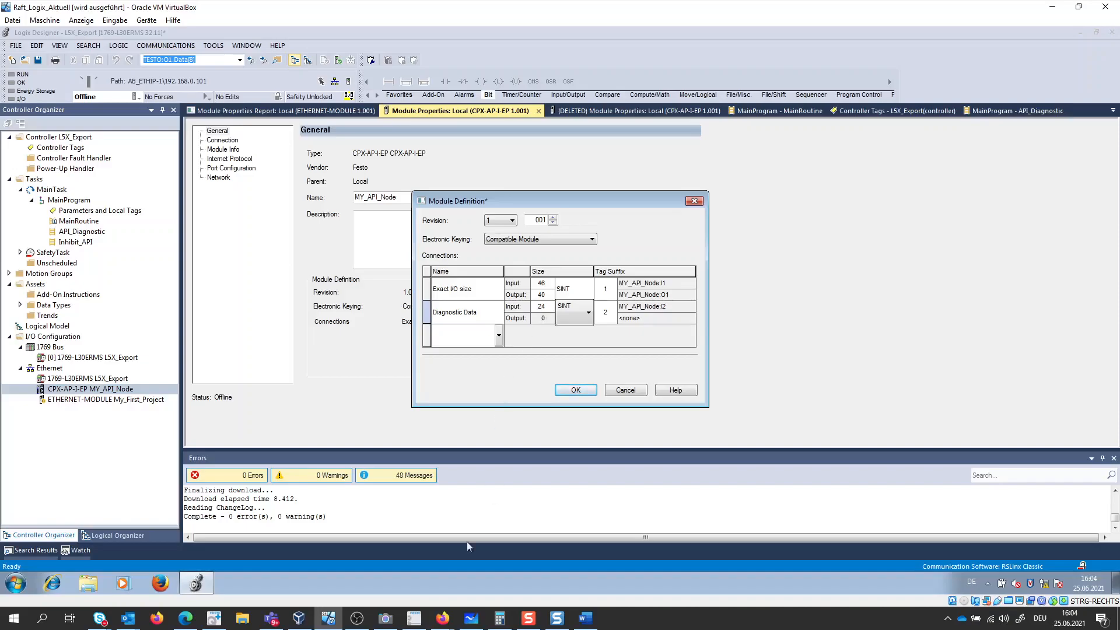
- Look up the size of assembly 129 - Diagnosis and Status in the device web server's Assembly View in Edge
click(185, 619)
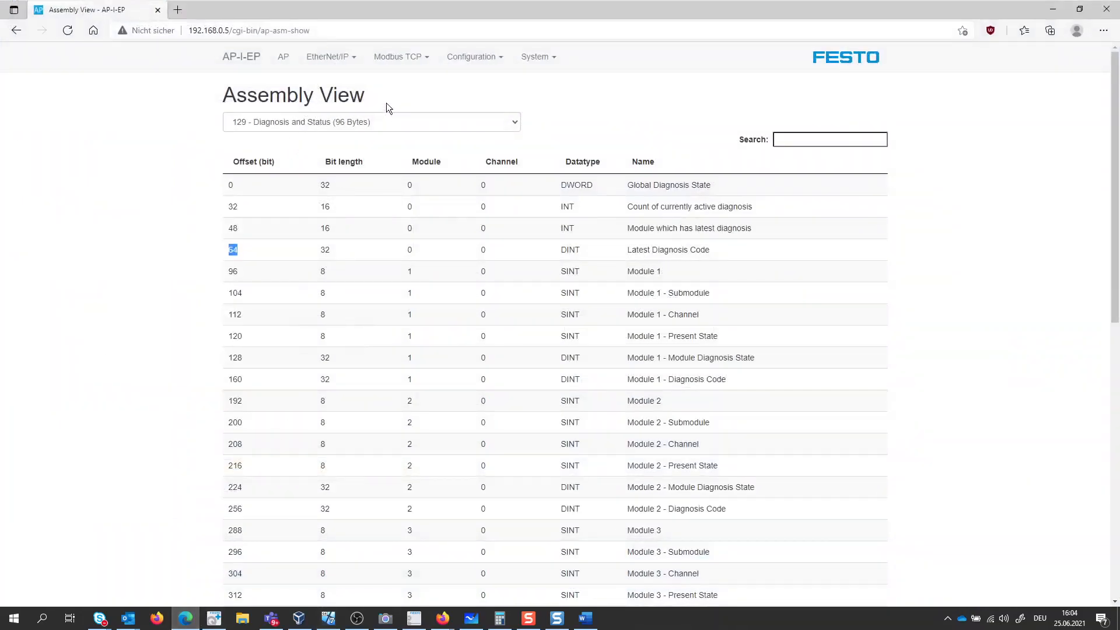
click(332, 63)
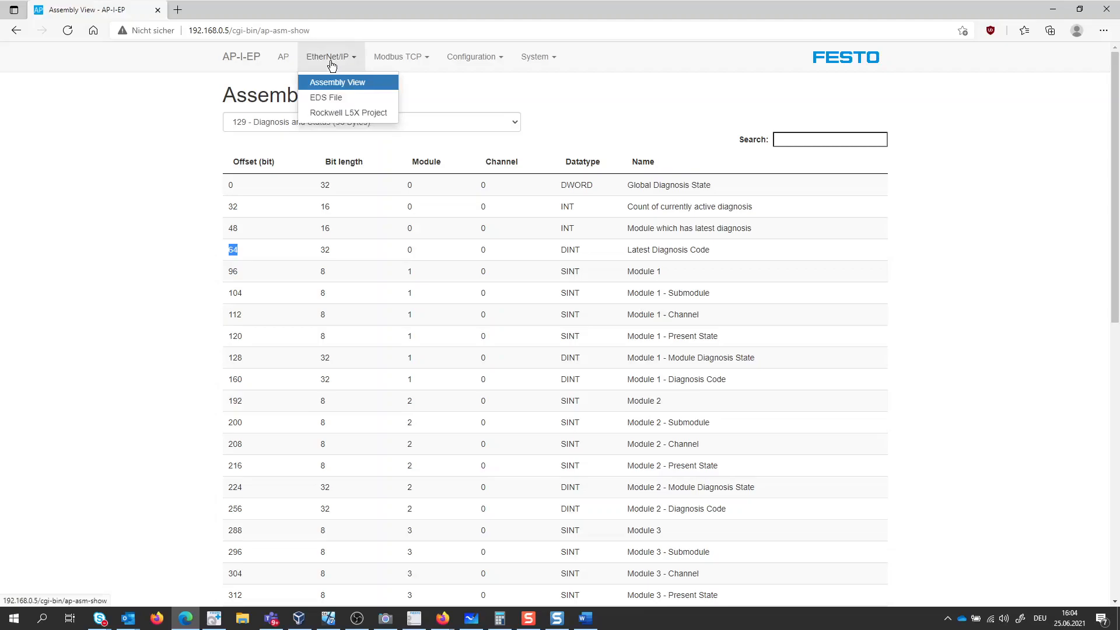
click(484, 88)
click(514, 122)
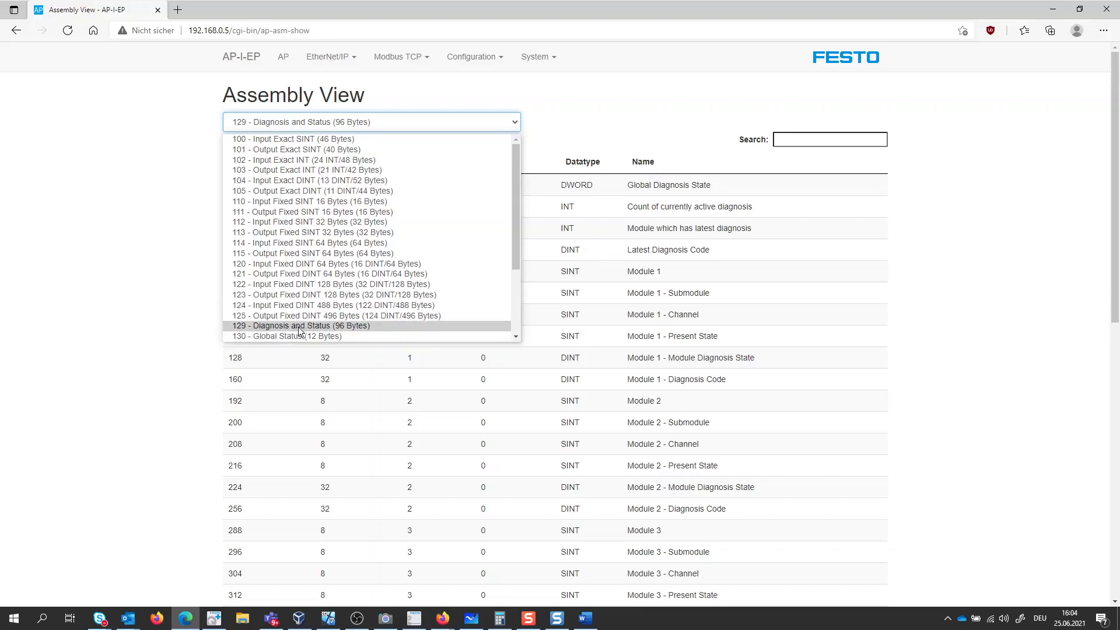
click(345, 326)
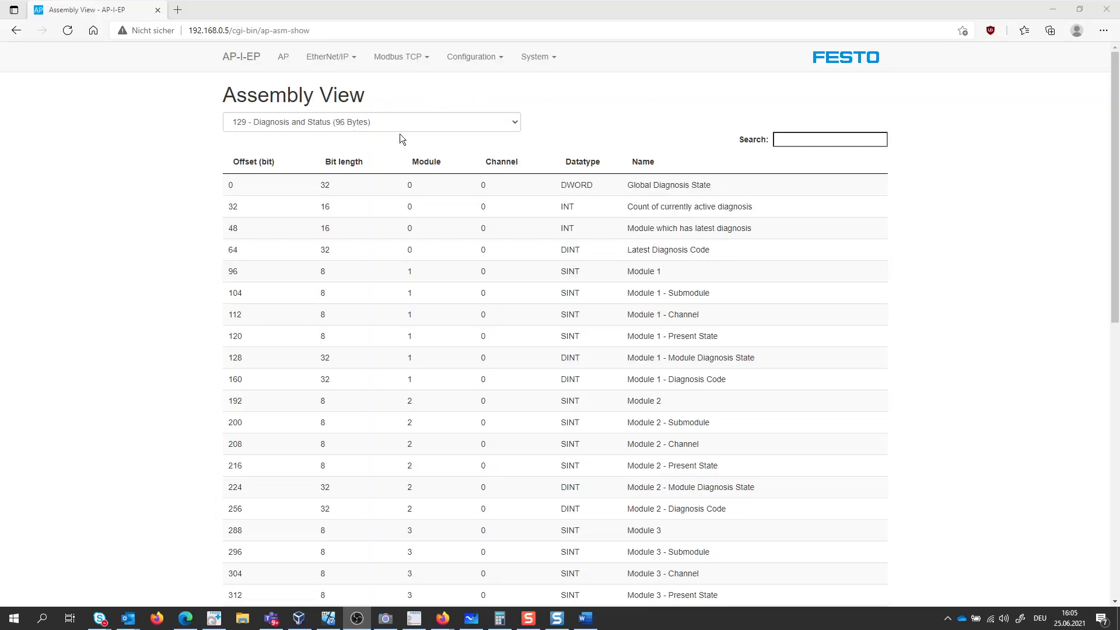
- Set the Diagnostic Data connection's input size to 96 in Logix Designer and accept the changed module definition
click(329, 617)
click(542, 307)
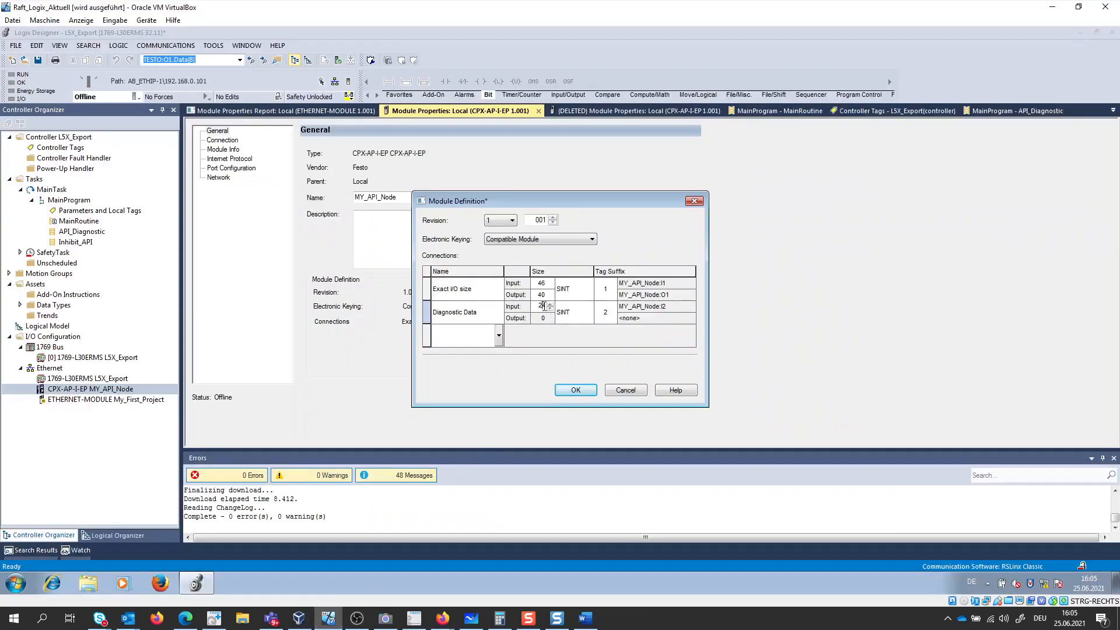
drag(547, 307, 543, 306)
text(96)
click(584, 390)
click(585, 390)
click(532, 332)
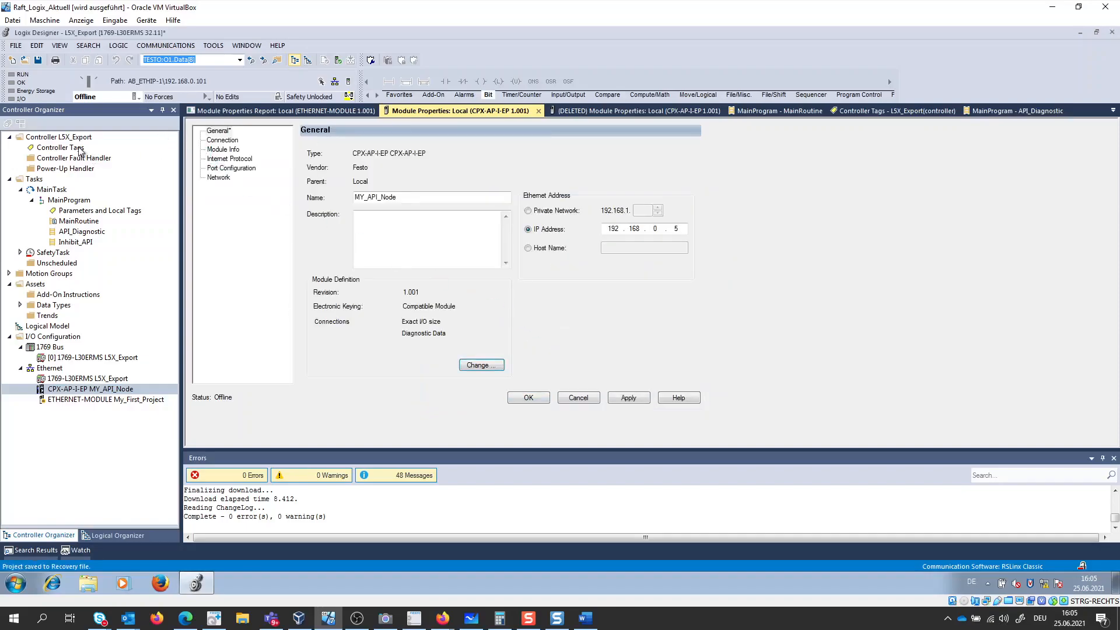
- Download the L5X_Export project to the controller and switch it back to Remote Run mode
click(134, 97)
click(170, 139)
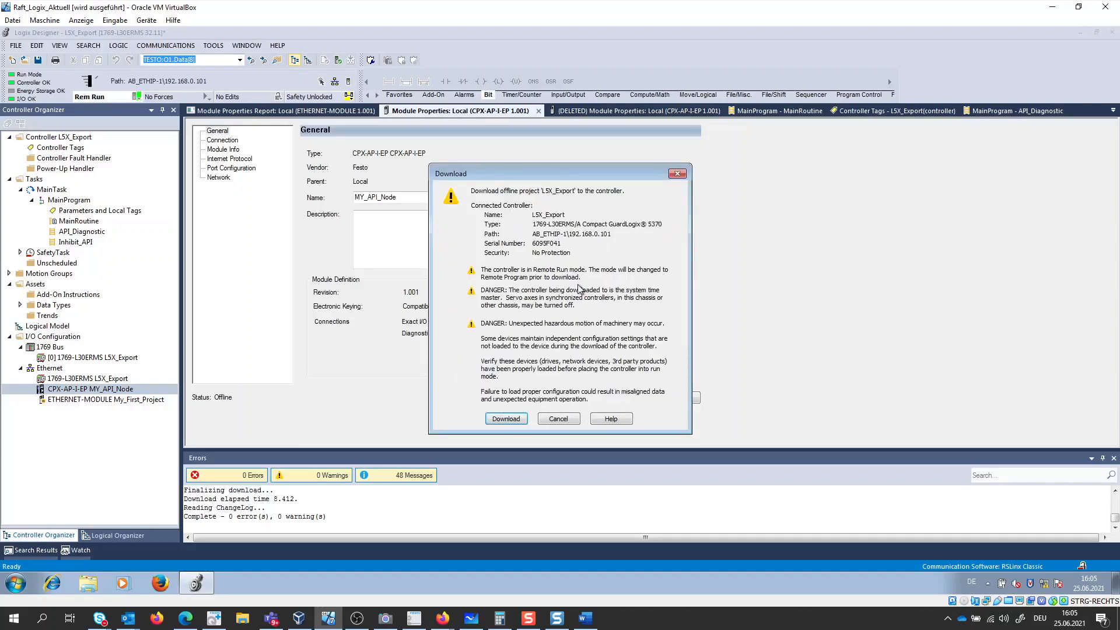
click(493, 419)
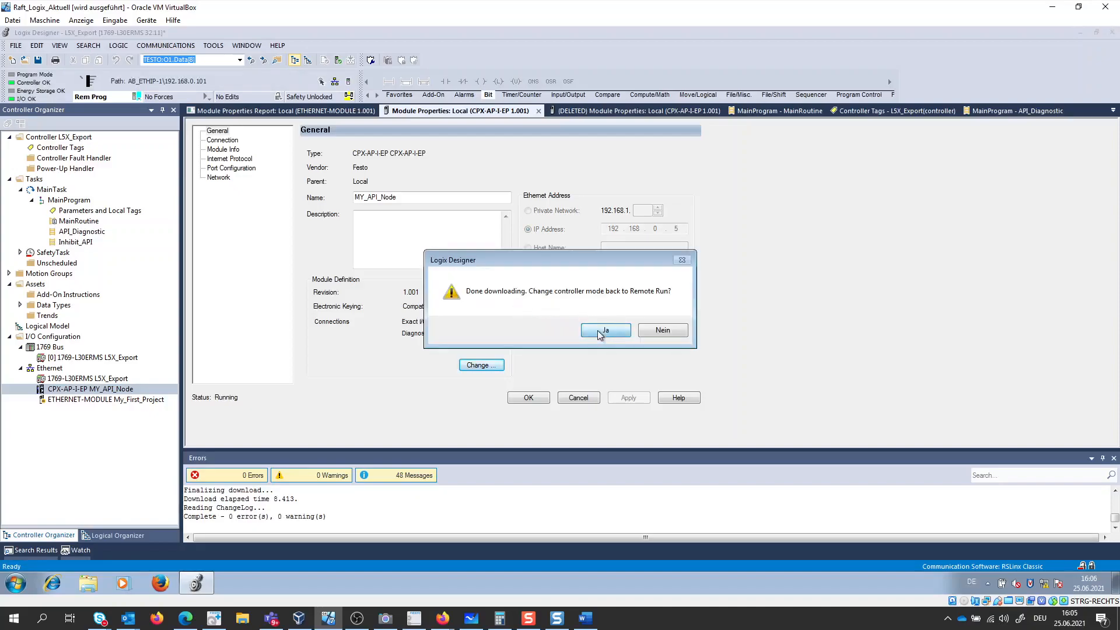
click(601, 331)
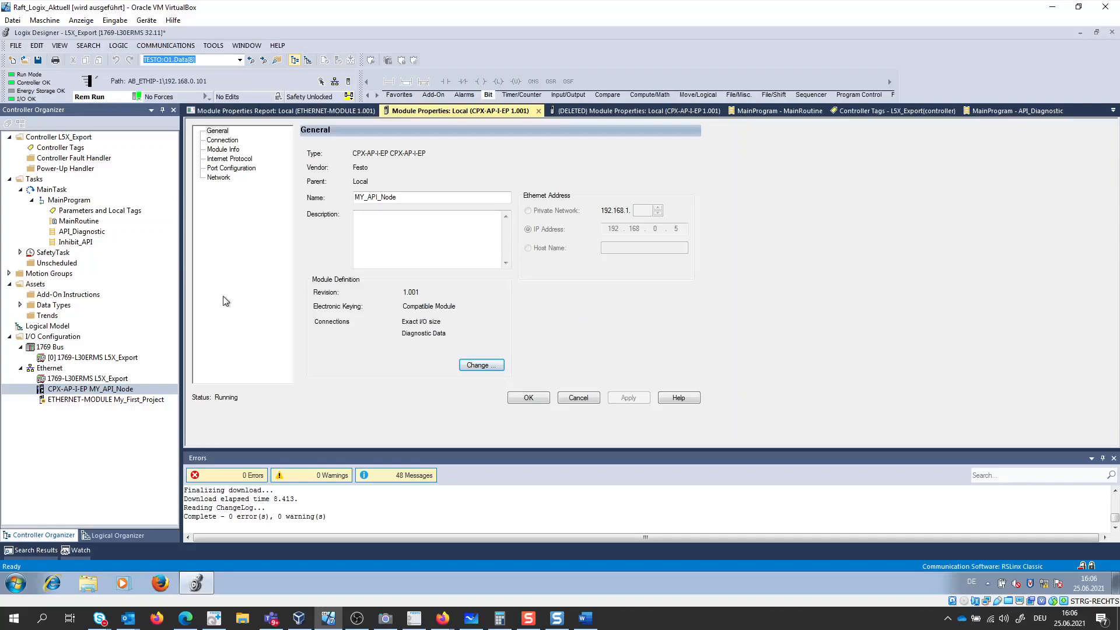
- Expand MY_API_Node:I2 and its Data array in the controller tags and monitor the diagnostic byte values
double_click(69, 153)
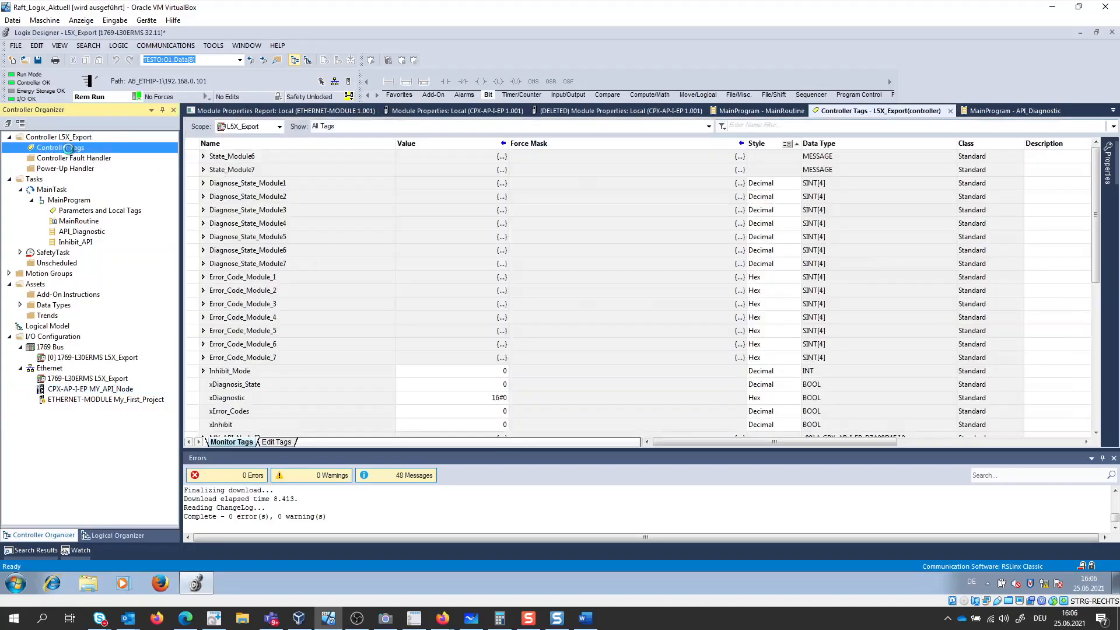
drag(1096, 198, 1096, 350)
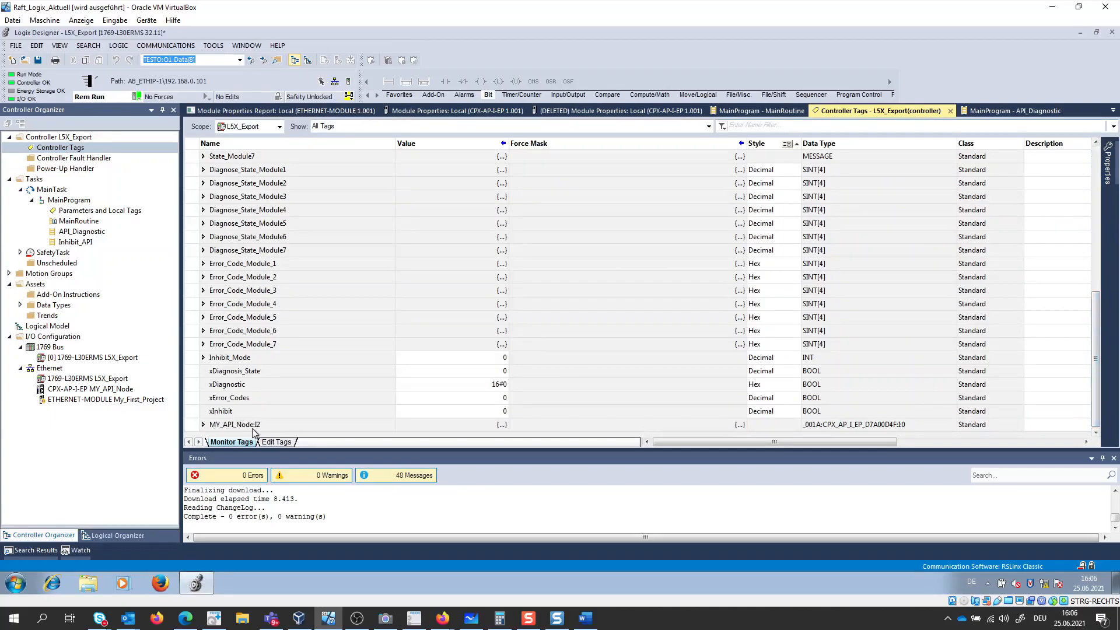
click(203, 425)
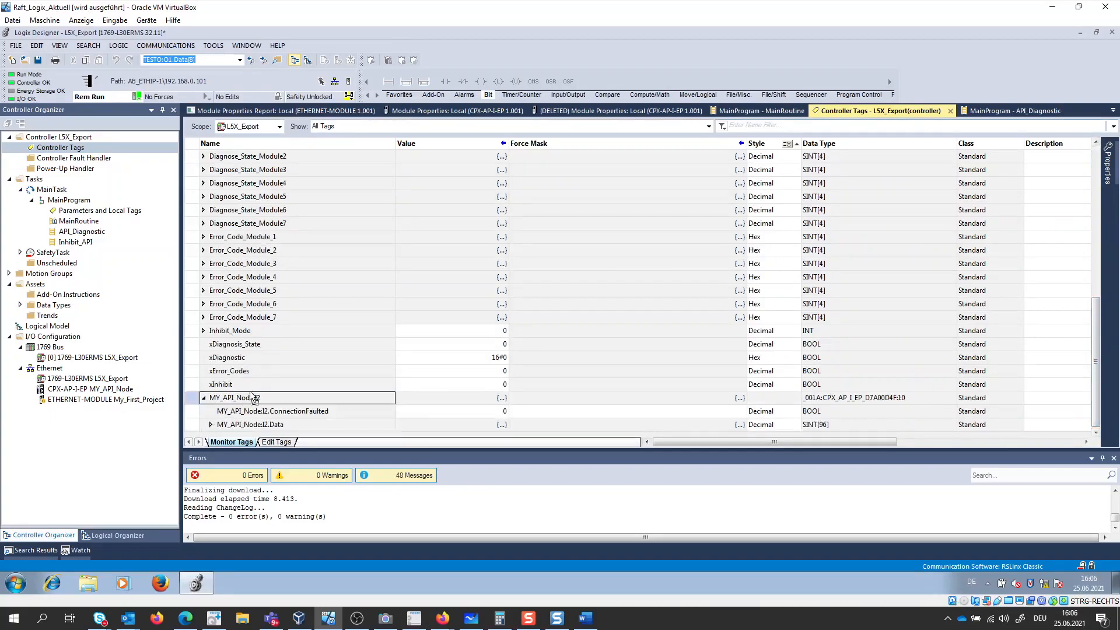
click(211, 425)
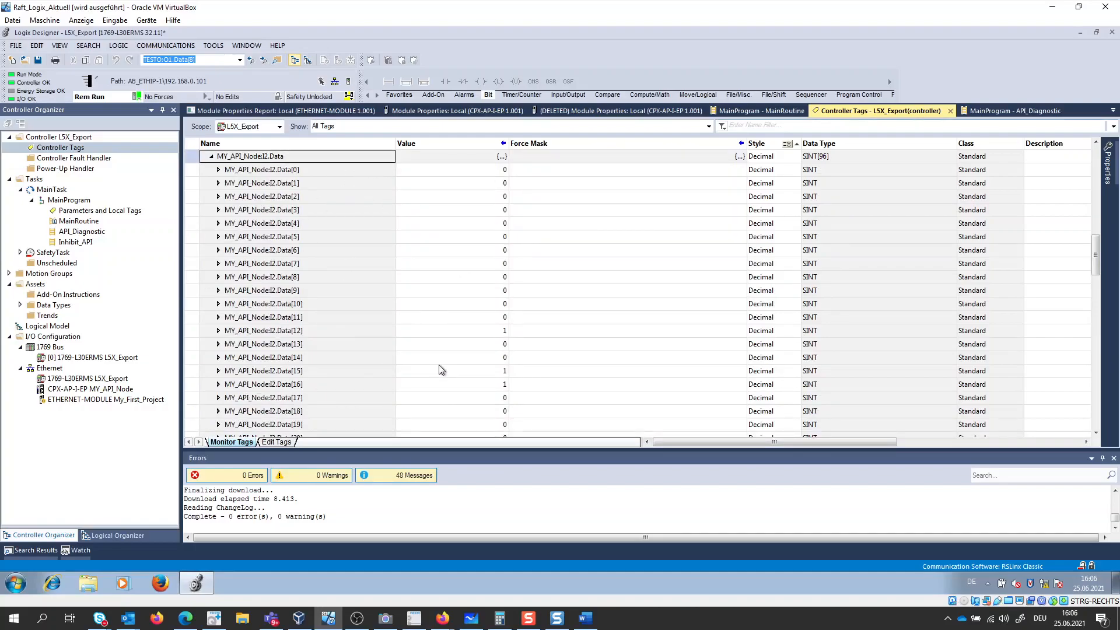
scroll(441, 370, up, 1)
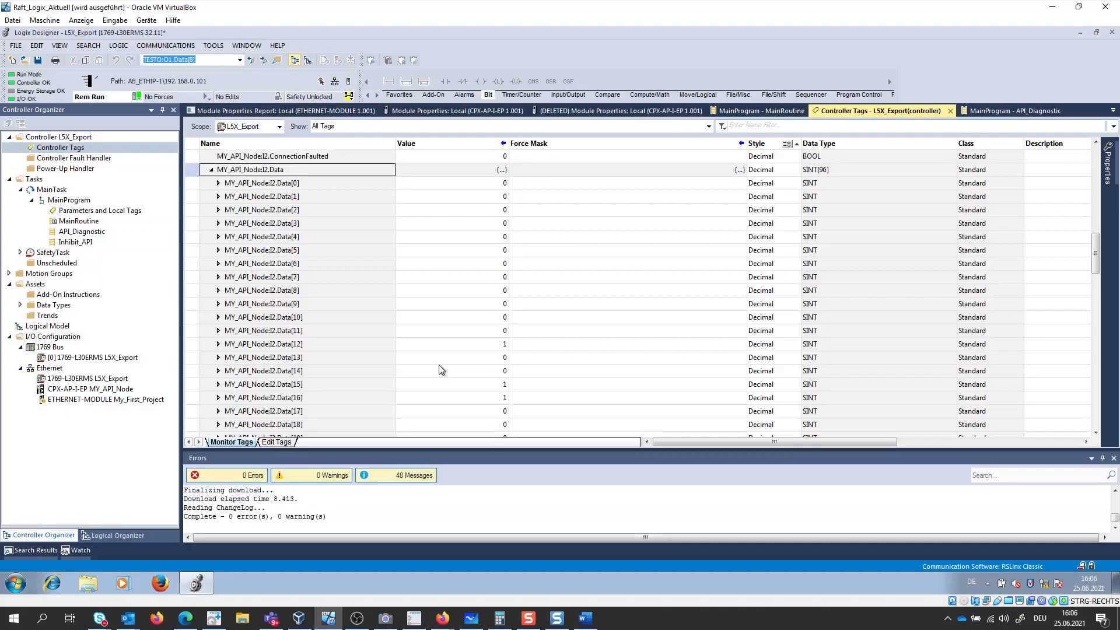
key(ctrl+d)
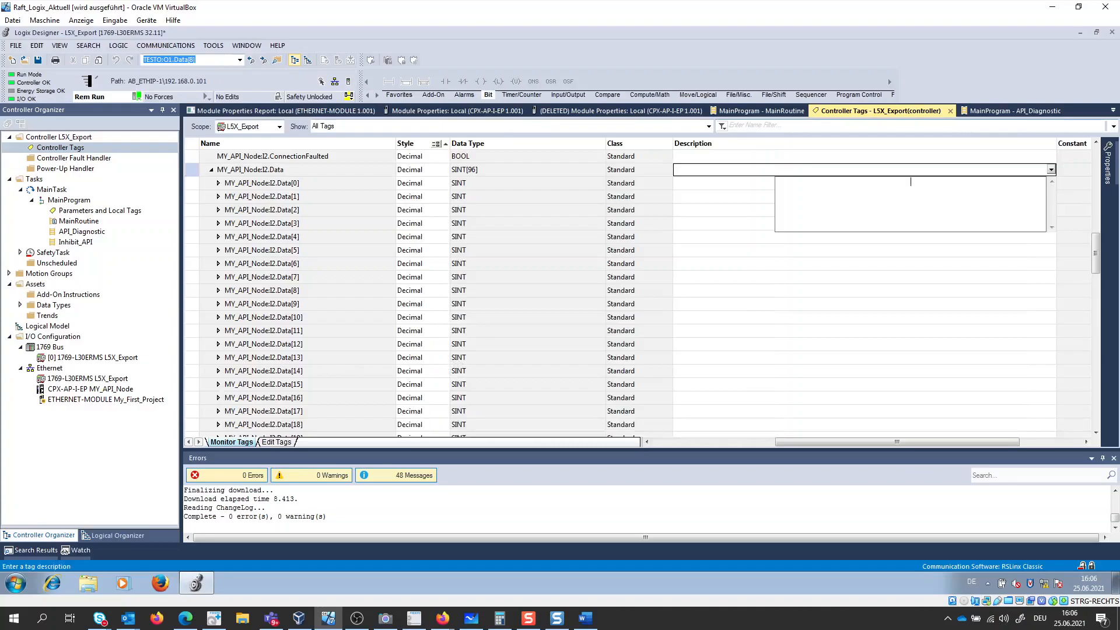
key(alt+Tab)
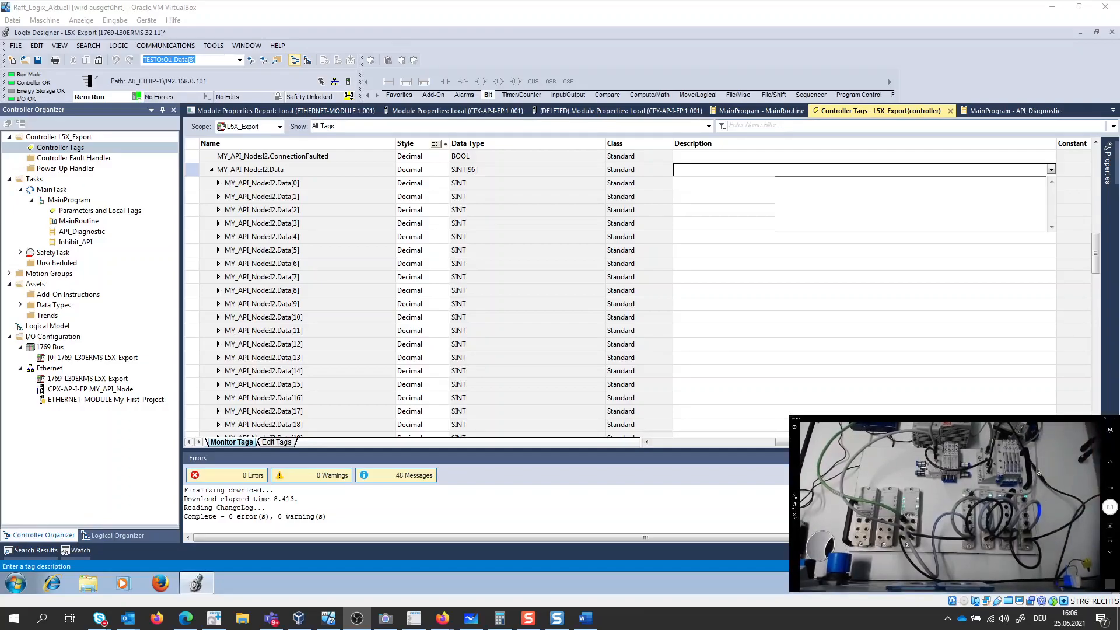
click(647, 442)
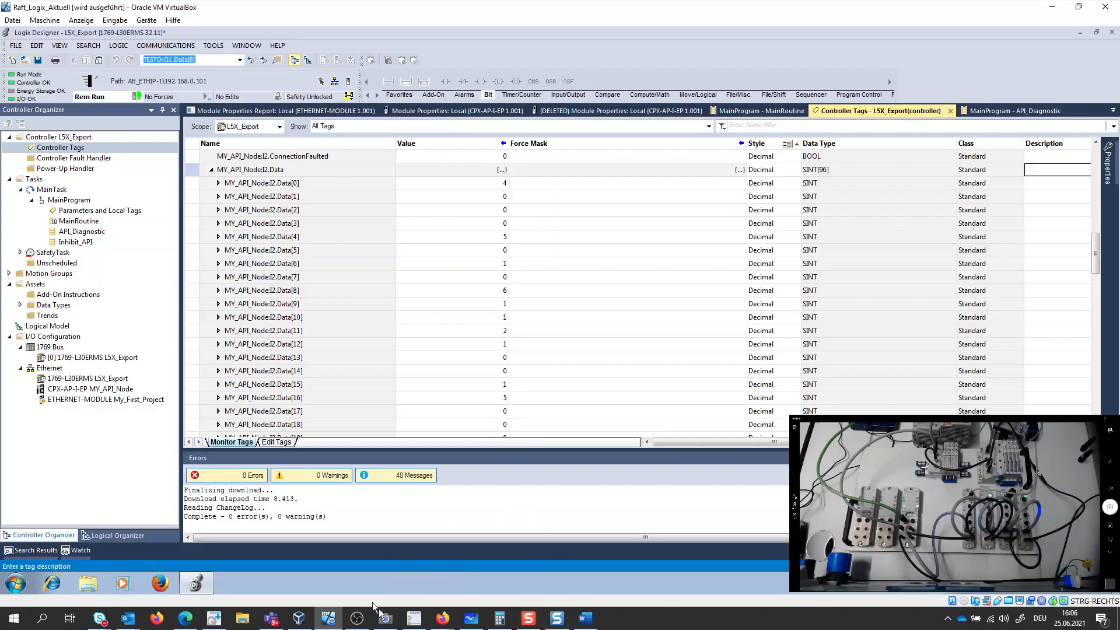
- Look up the description of Status and Diagnostic Instances 129 and 130 in the CPX-AP-I EtherNet/IP application note in Firefox
mouse_move(451, 626)
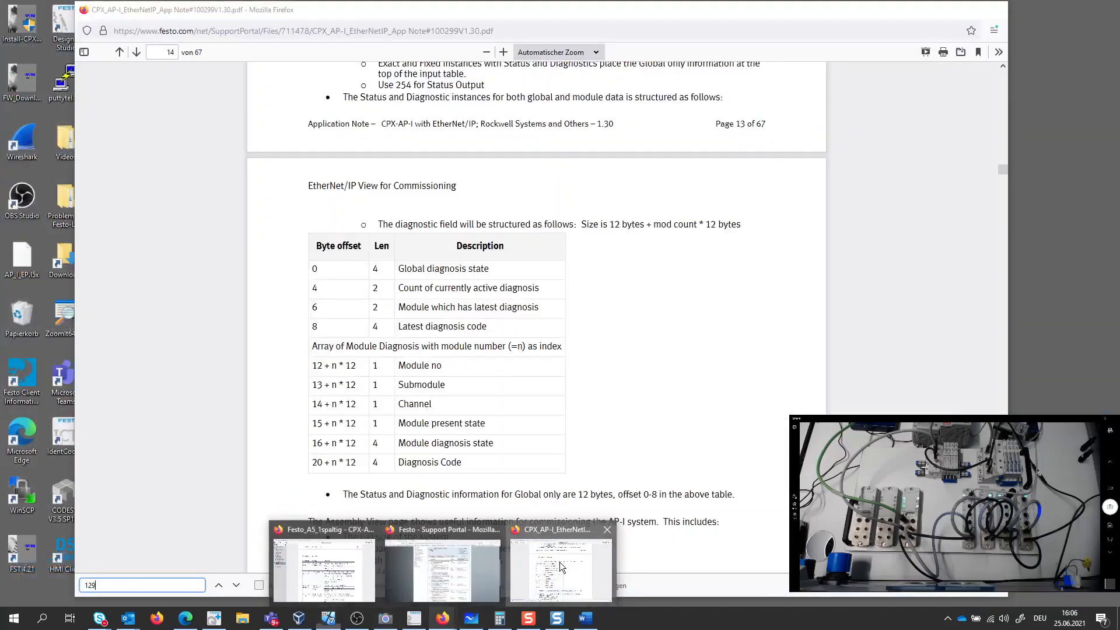
click(560, 567)
scroll(565, 398, up, 3)
scroll(565, 398, down, 10)
scroll(565, 399, down, 4)
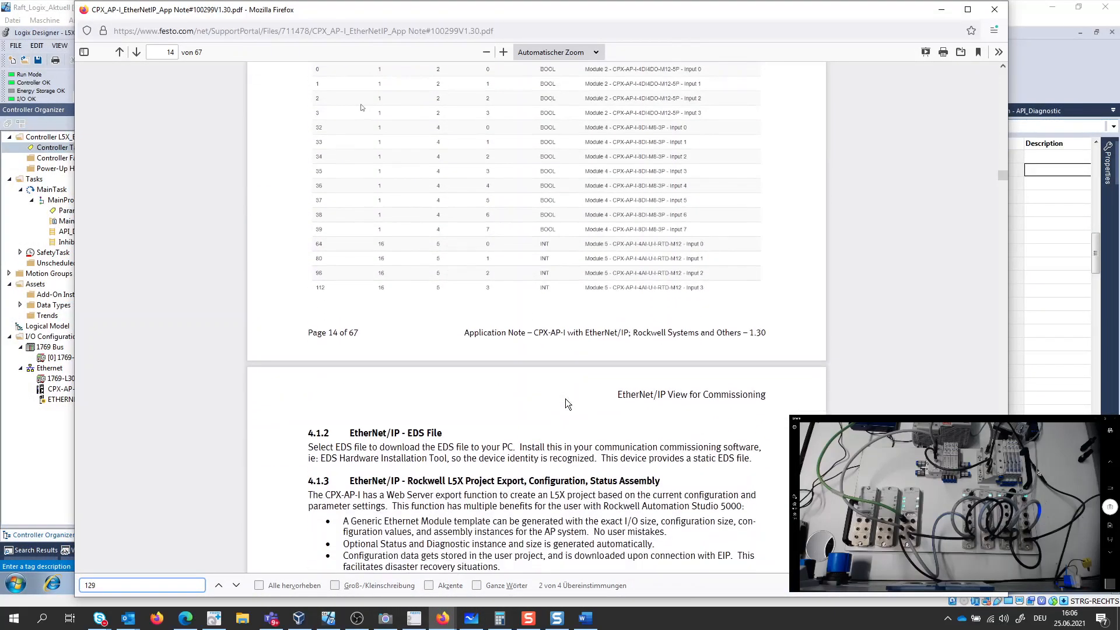
scroll(565, 398, up, 20)
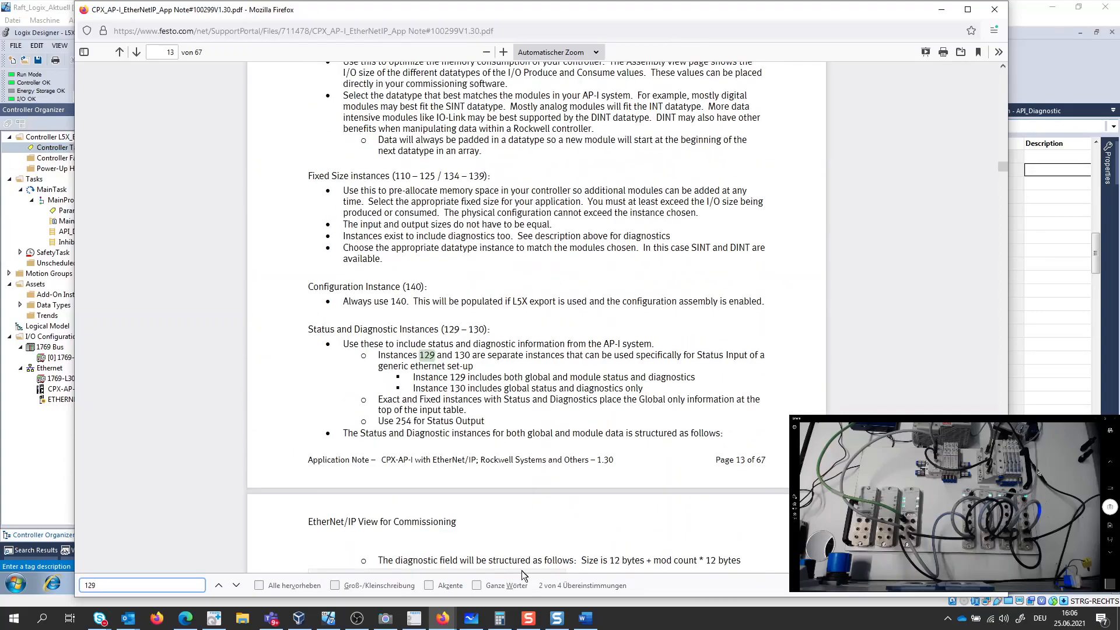
- Switch to Edge and locate the Latest Diagnosis Code entry in the Assembly View of assembly 129
mouse_move(187, 617)
click(185, 561)
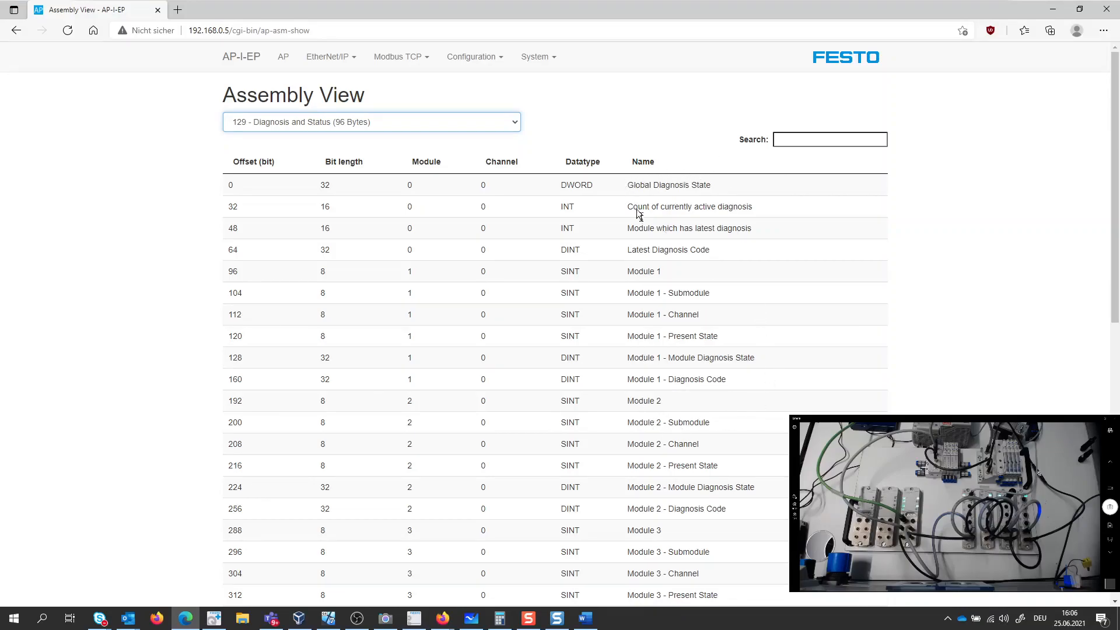
drag(631, 250, 713, 250)
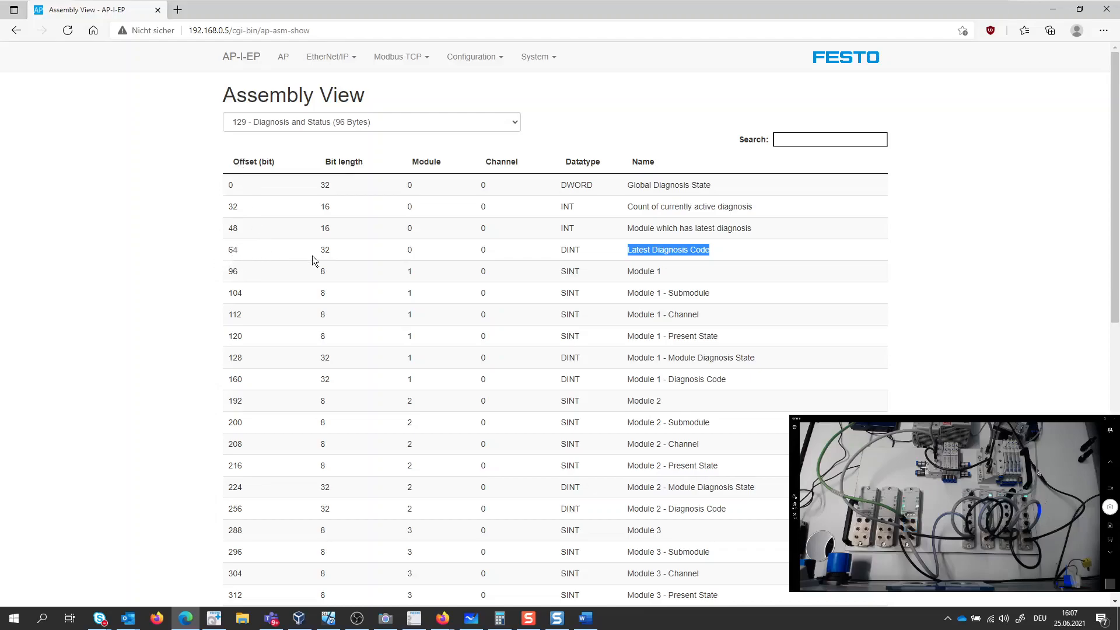
- Set the display style of MY_API_Node:I2.Data[8] through Data[11] to Hex in the Logix Designer controller tags
click(327, 619)
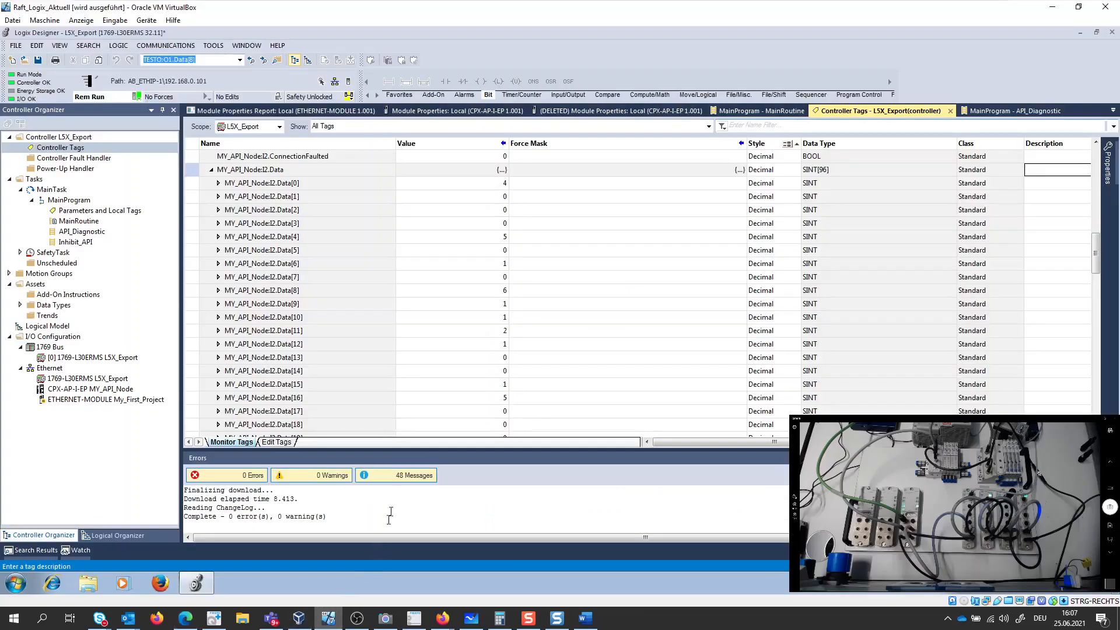
click(241, 290)
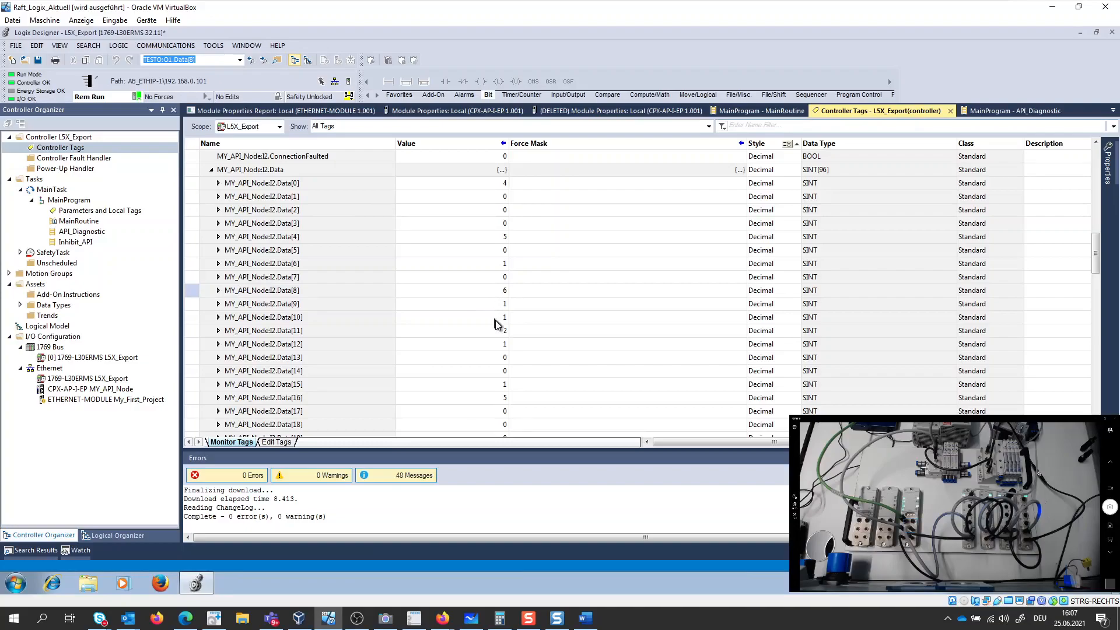
click(784, 297)
click(770, 307)
click(770, 305)
click(761, 344)
click(771, 317)
click(765, 358)
click(774, 336)
click(767, 372)
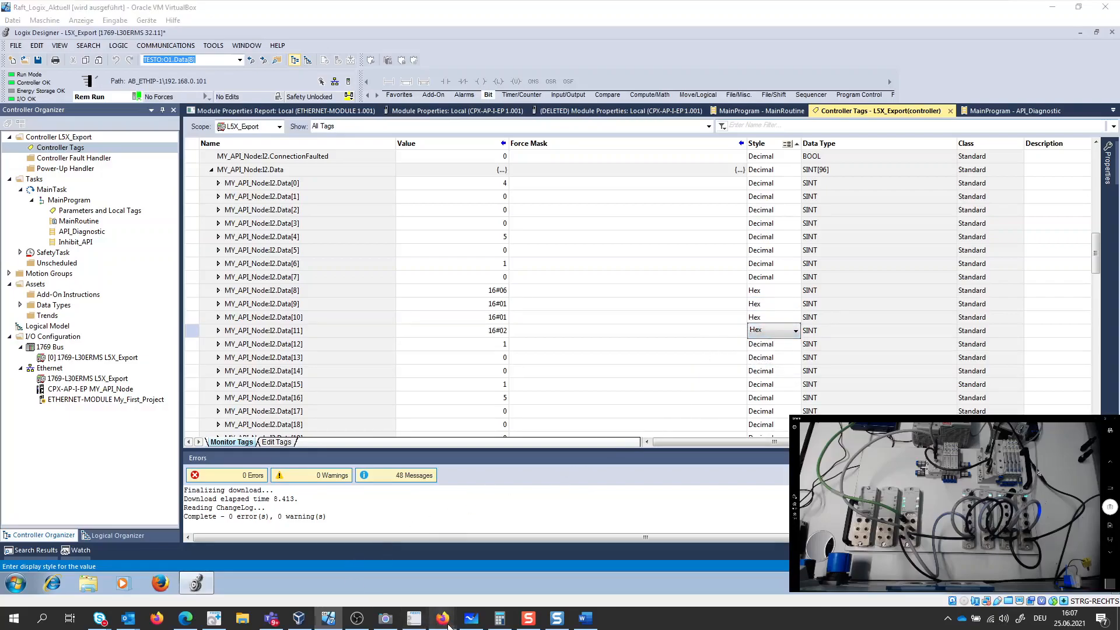
- Place the CPX-AP-I-EP-M12 instruction PDF from Firefox beside the tag values and find the Switch-off load supply PL 24 V DC message
mouse_move(442, 618)
click(421, 557)
drag(558, 46, 930, 23)
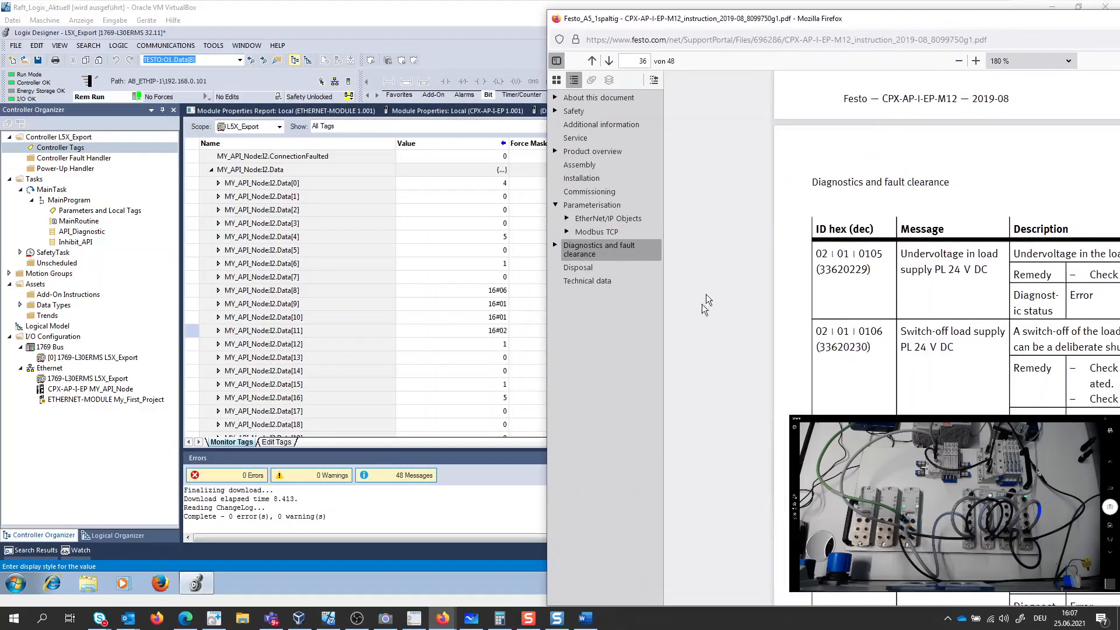
drag(902, 332, 999, 328)
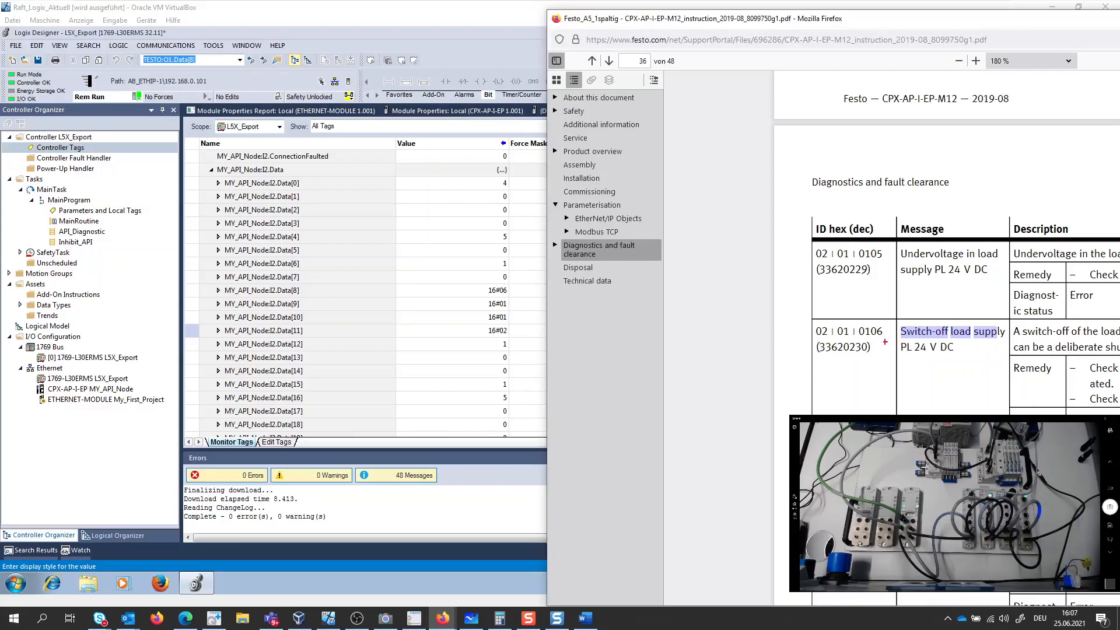
- Compare the message's hex ID byte by byte with tags Data[11] down to Data[8], and minimize the instruction PDF
drag(821, 331, 534, 335)
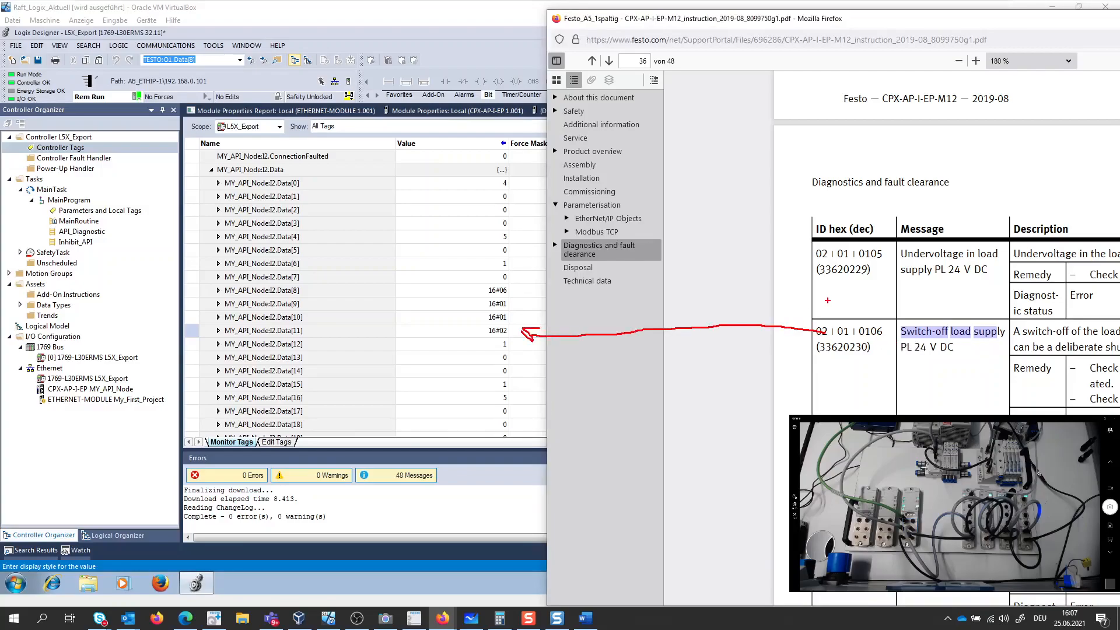
mouse_move(840, 324)
mouse_down()
mouse_move(735, 305)
mouse_move(522, 323)
mouse_up()
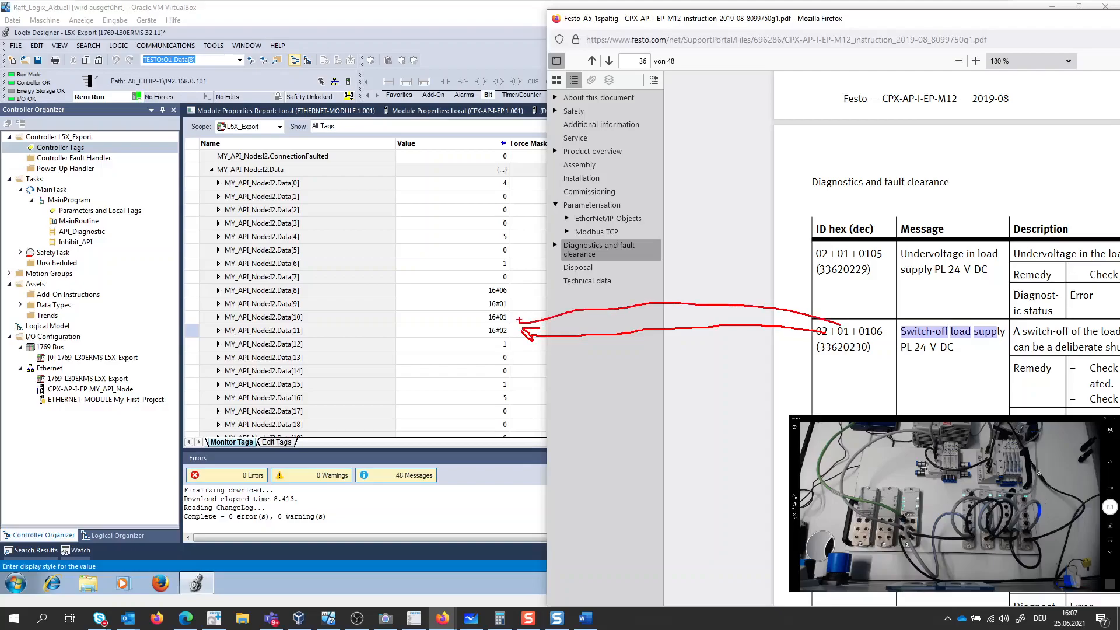
drag(857, 321, 584, 299)
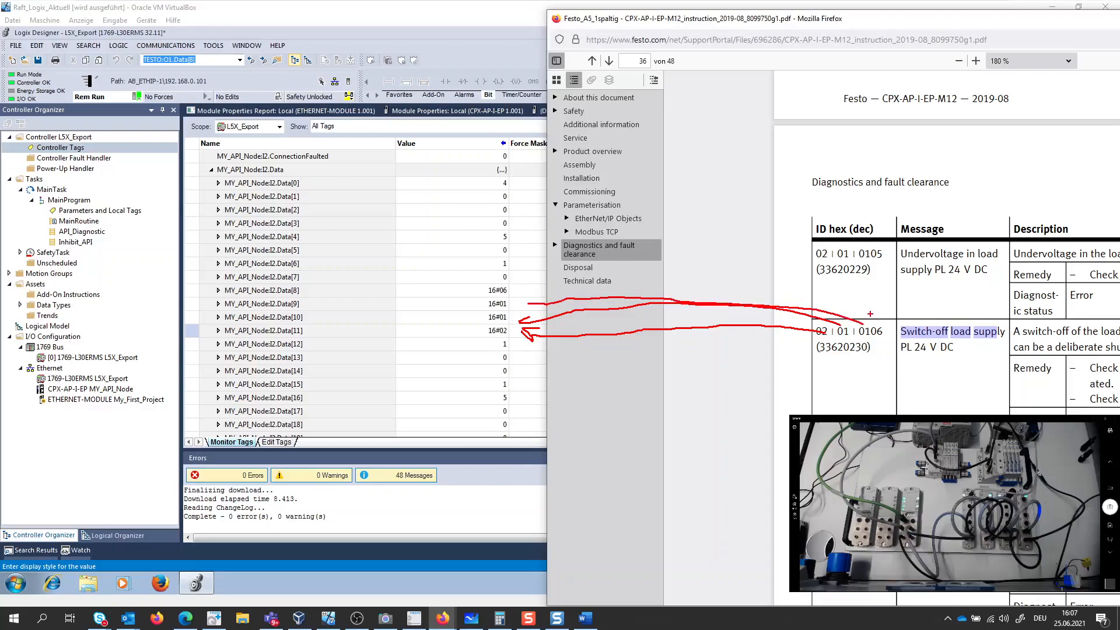
drag(877, 319, 539, 289)
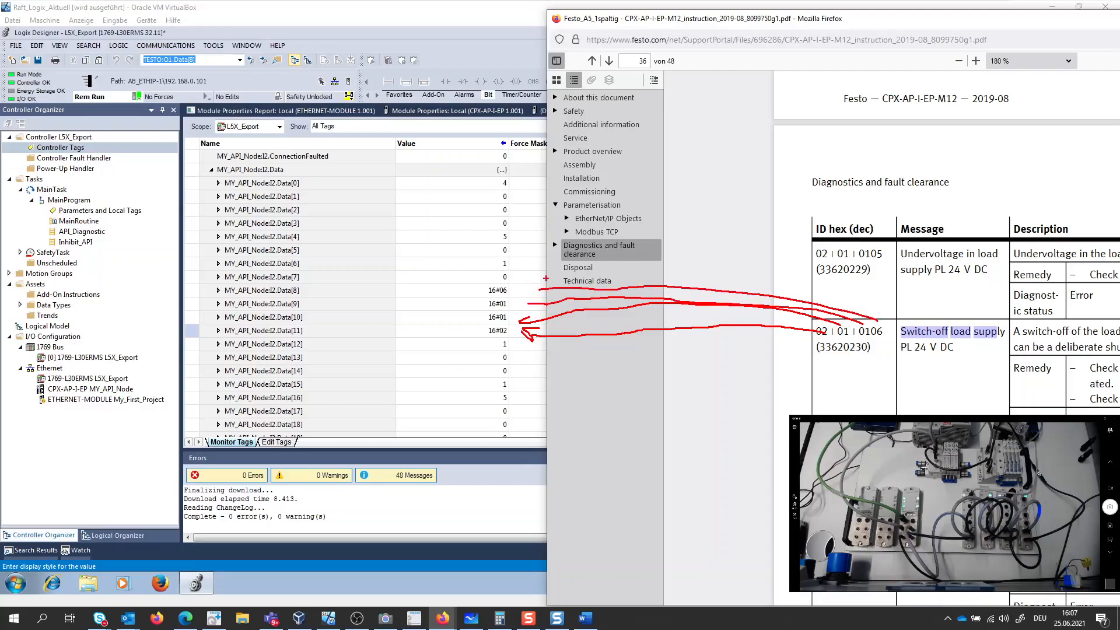
key(Escape)
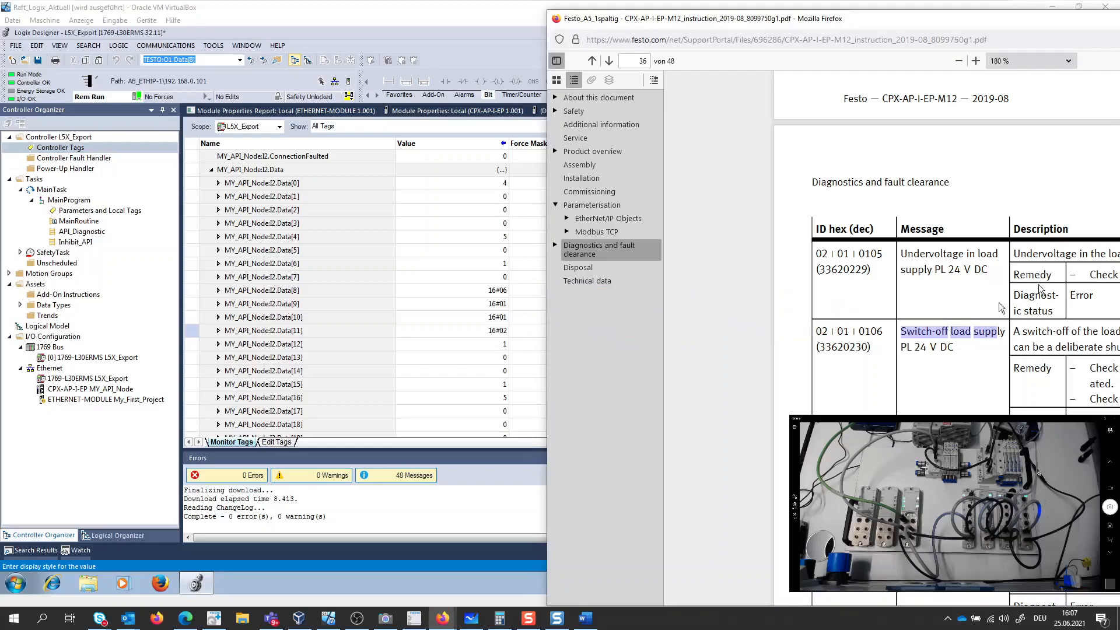
drag(896, 22, 536, 64)
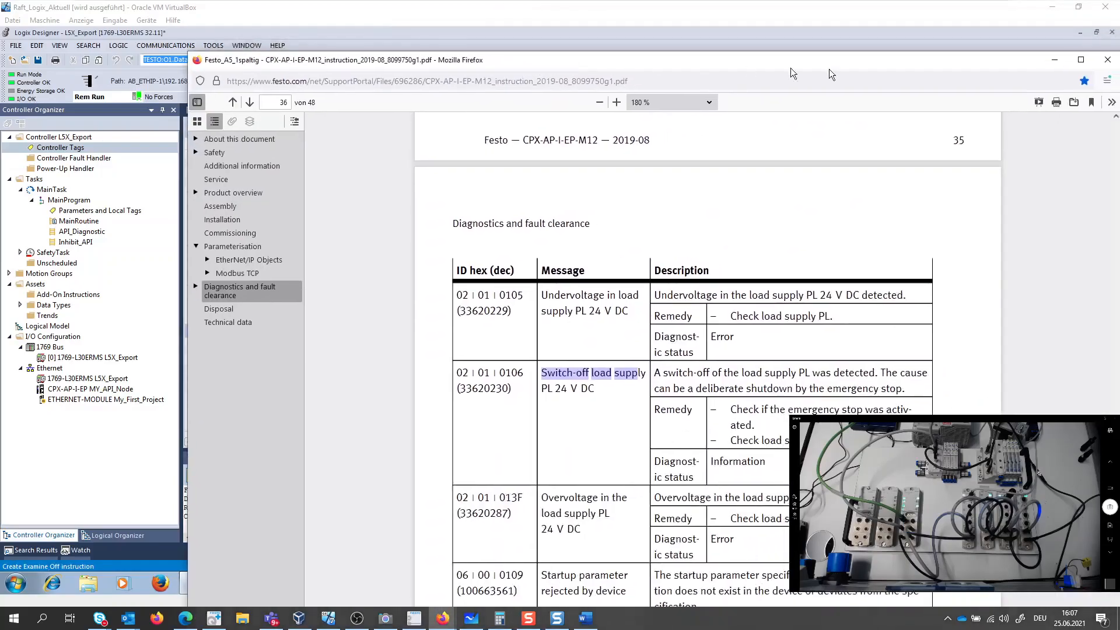
click(1048, 61)
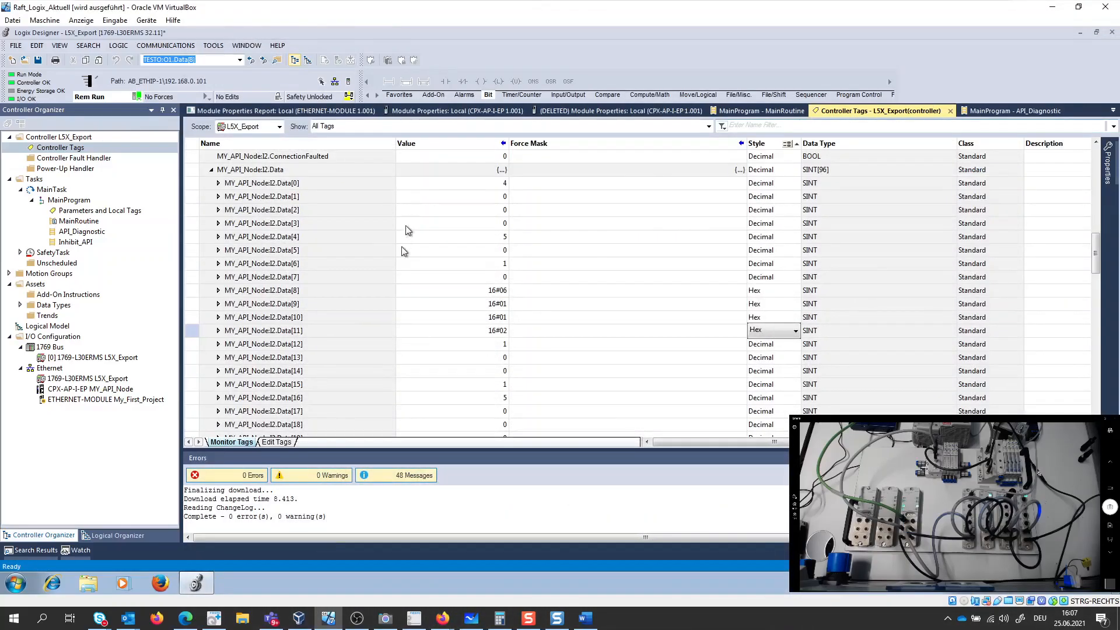
- Switch to Microsoft Whiteboard and review the Status & Diagnostic Assembly entry in the list of diagnostic possibilities
mouse_move(720, 443)
mouse_down()
mouse_move(908, 444)
mouse_move(719, 444)
mouse_up()
click(472, 618)
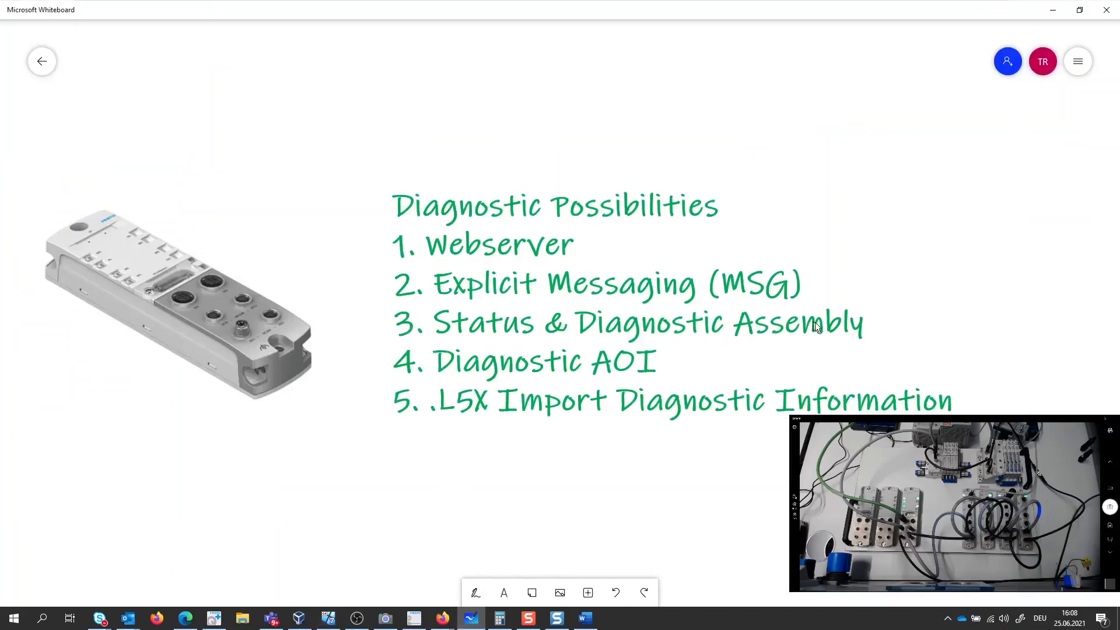
drag(876, 325, 907, 283)
key(Escape)
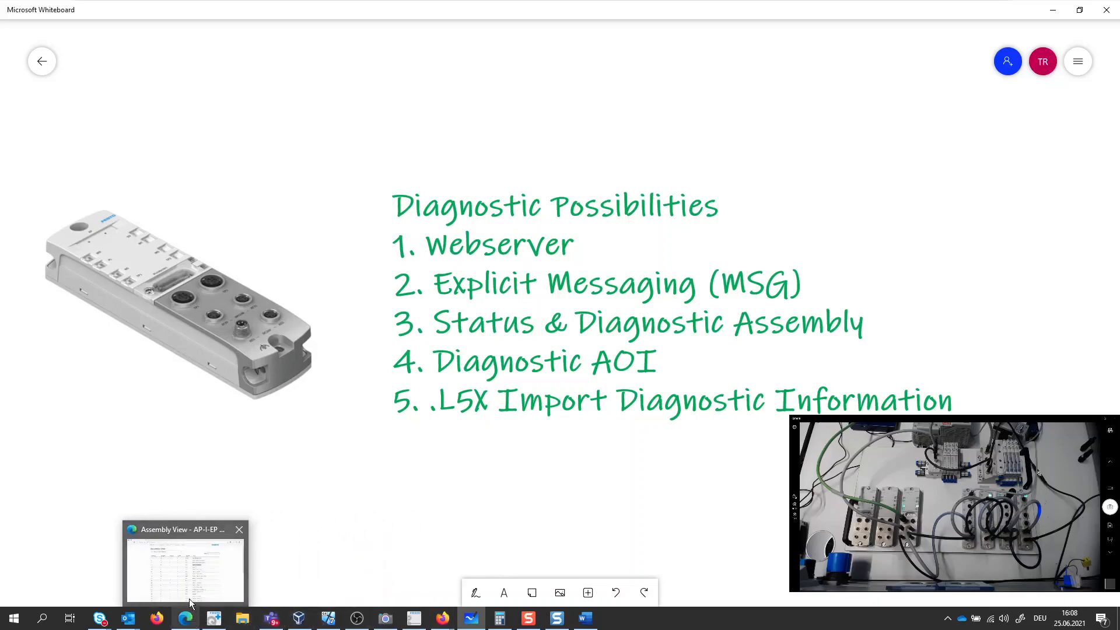
- Download the Allen-Bradley module parameterization application note, CPX_AP_I_EP With AB PLC_#100333_V1.10.zip, from the Festo Support Portal in Firefox to the Desktop
mouse_move(443, 619)
click(461, 546)
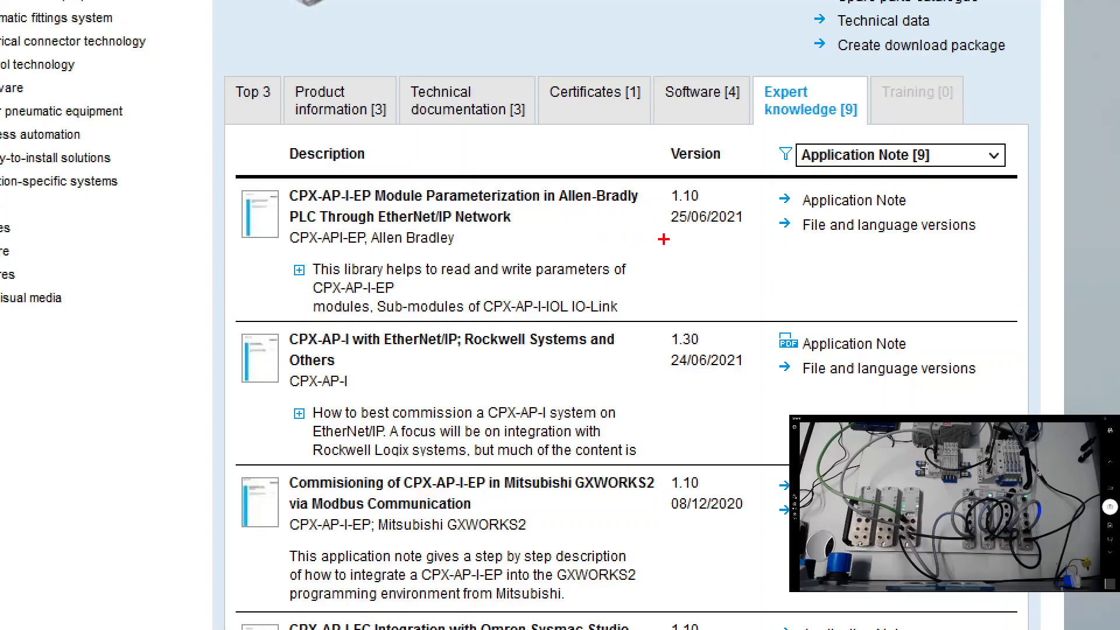
mouse_move(729, 181)
mouse_down()
mouse_move(656, 163)
mouse_move(621, 243)
mouse_move(772, 245)
mouse_move(730, 180)
mouse_up()
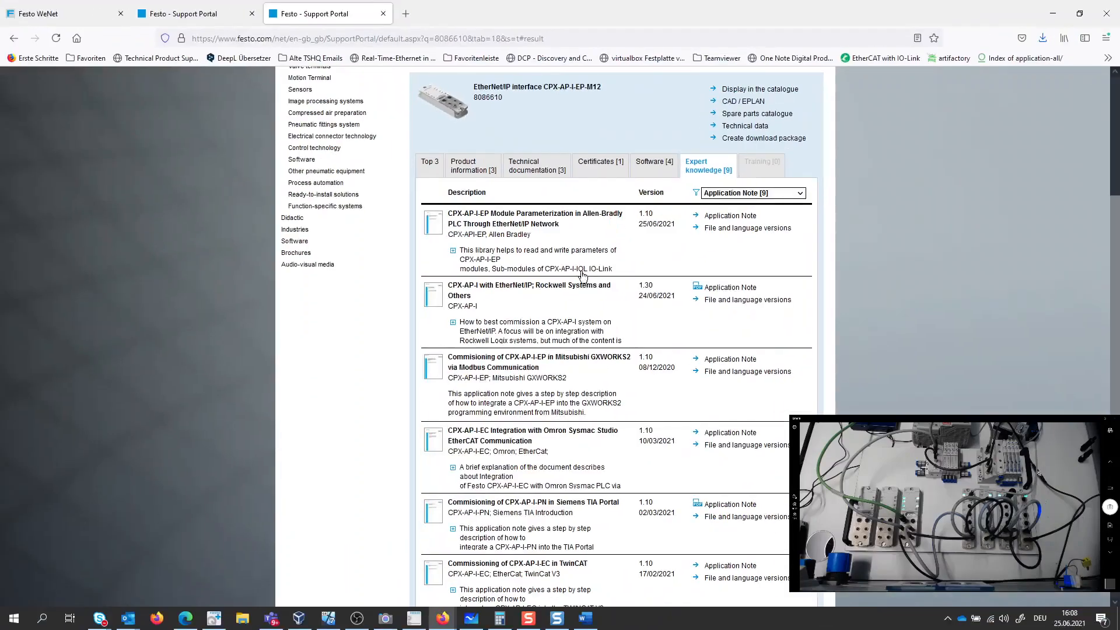
click(710, 221)
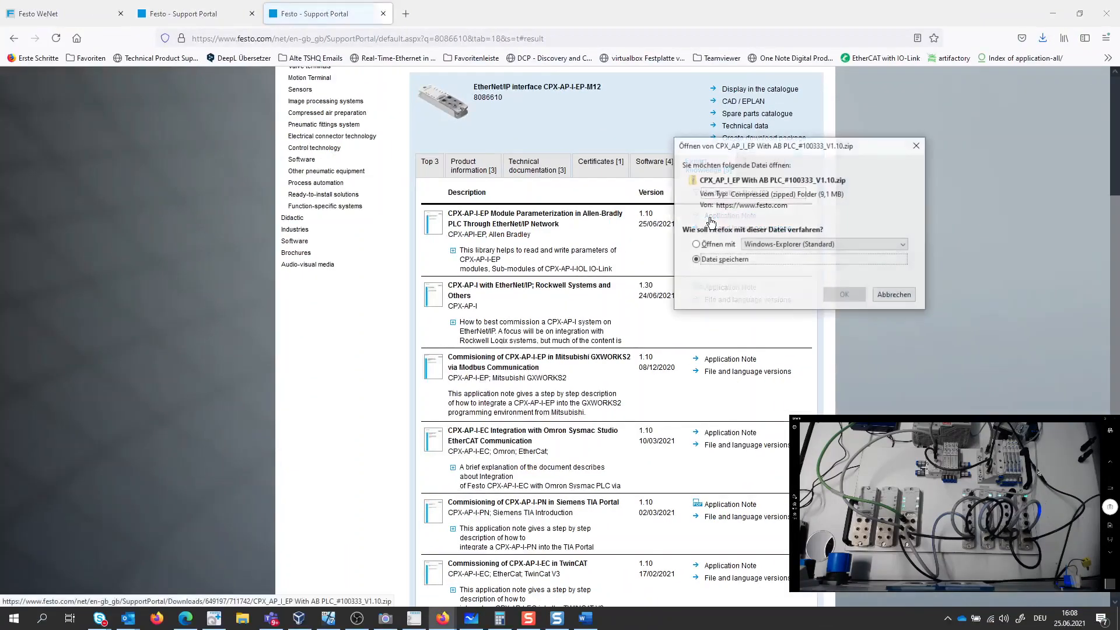
click(726, 259)
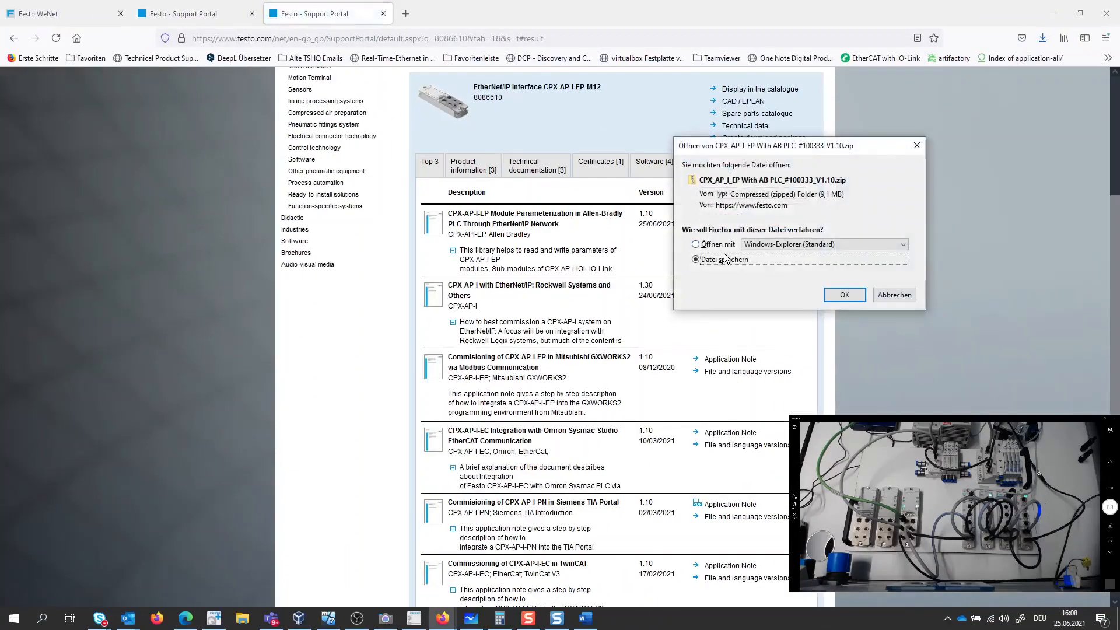
click(845, 294)
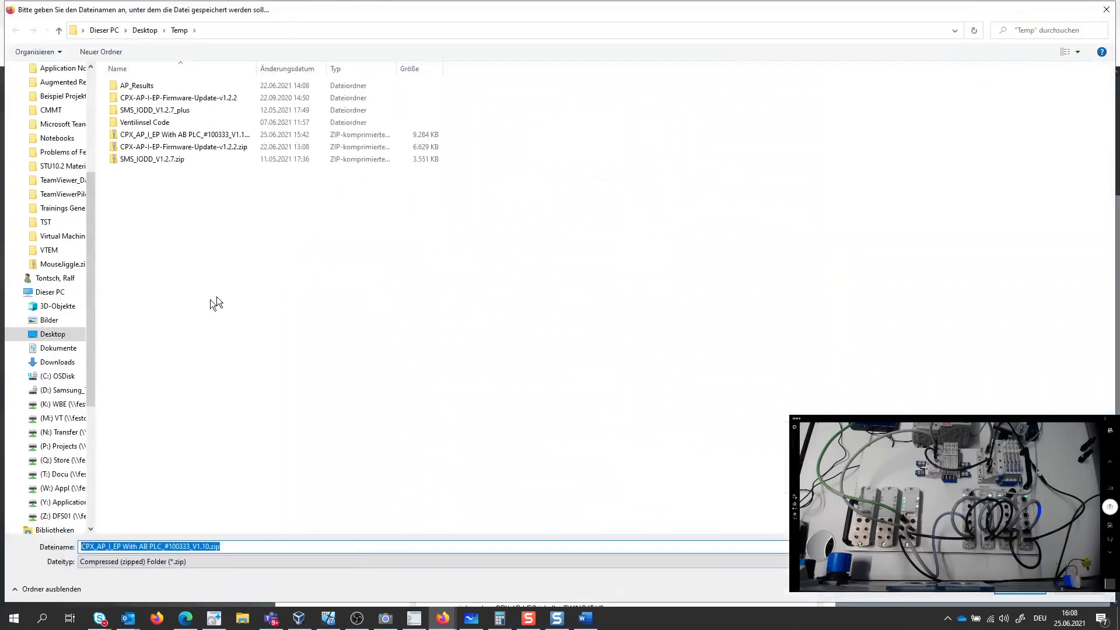
click(90, 77)
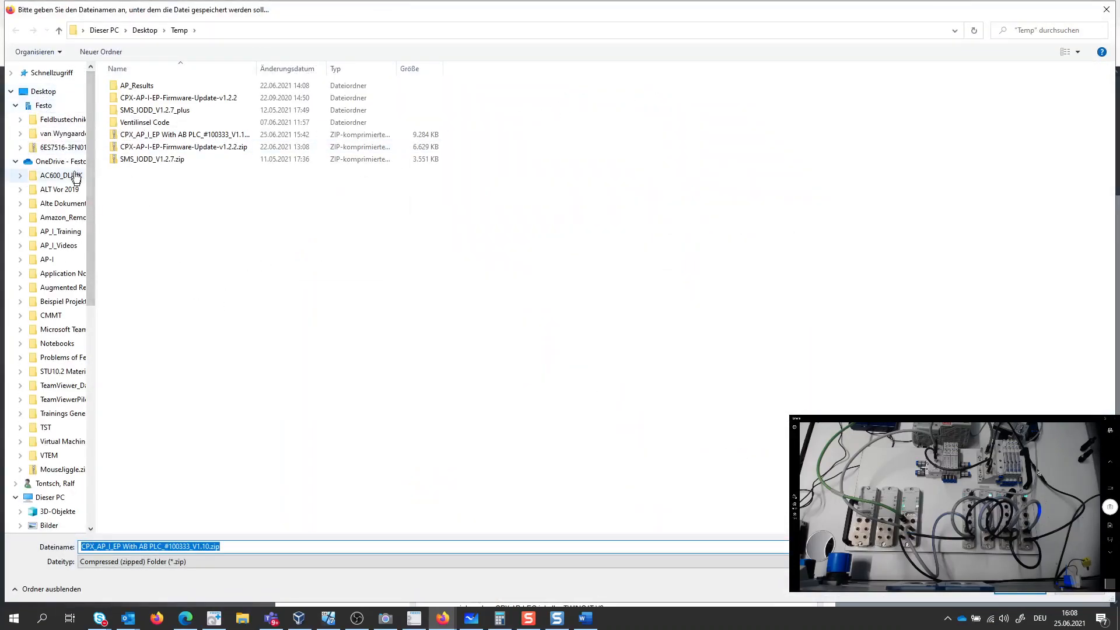
click(43, 91)
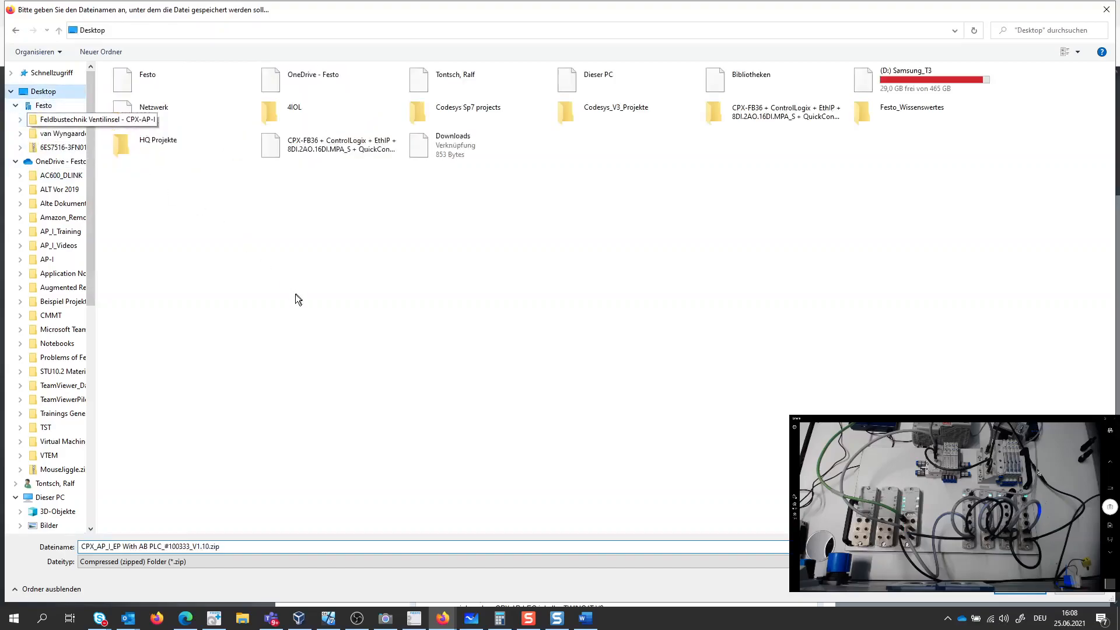
click(1024, 593)
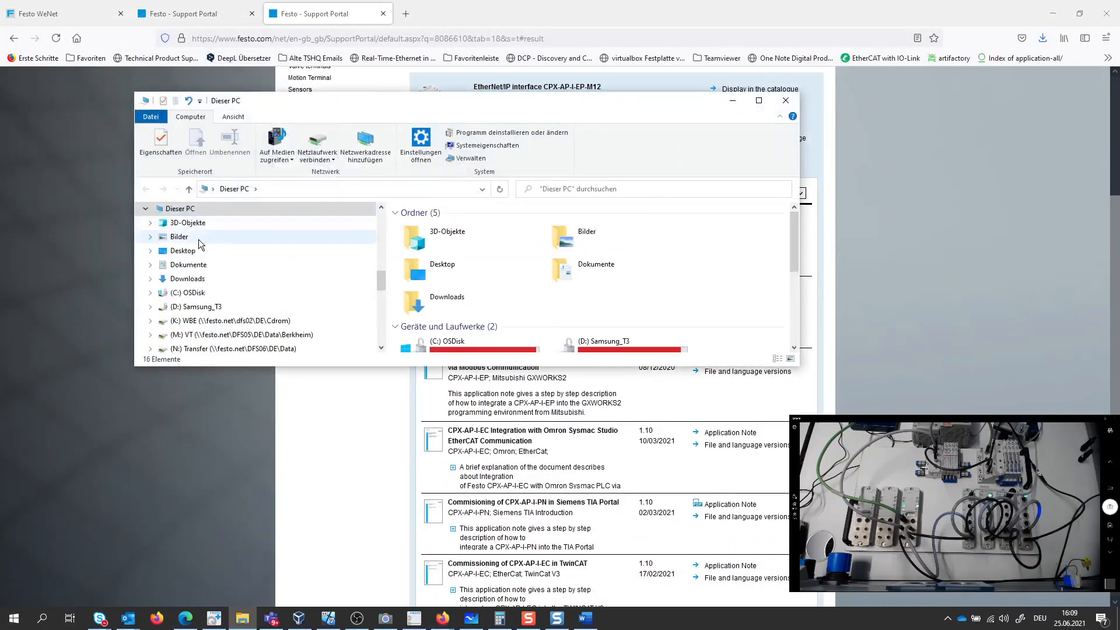
- Look inside the AOI folder of the downloaded CPX_AP_I_EP With AB PLC_#100333_V1.10.zip on the Desktop, and close the file window
click(195, 251)
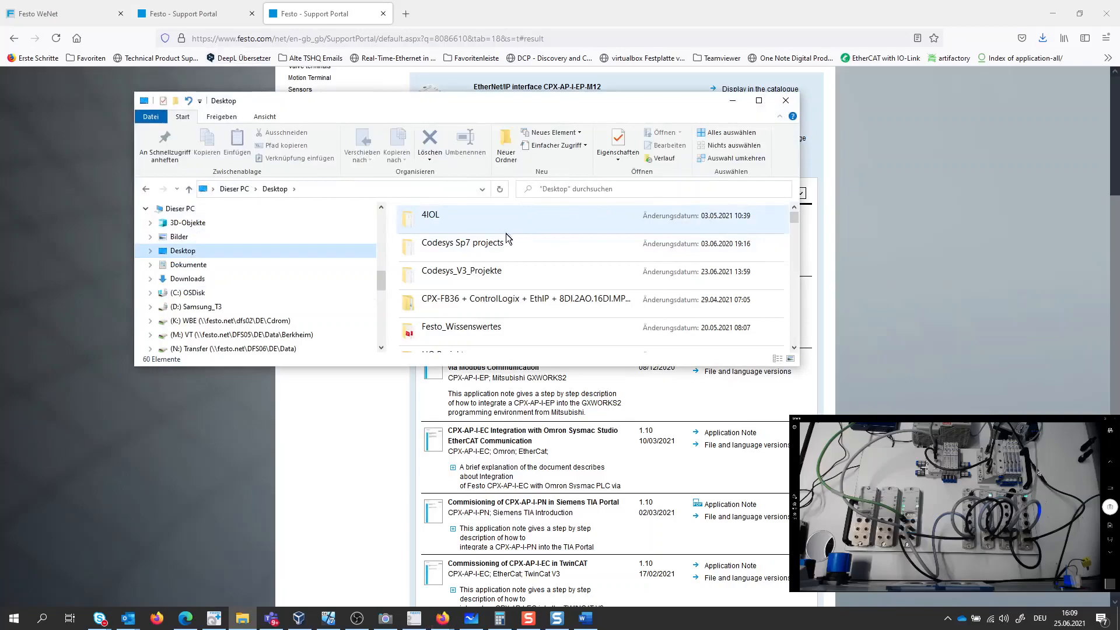
scroll(505, 234, down, 4)
scroll(506, 234, down, 2)
scroll(510, 232, up, 1)
scroll(510, 232, down, 6)
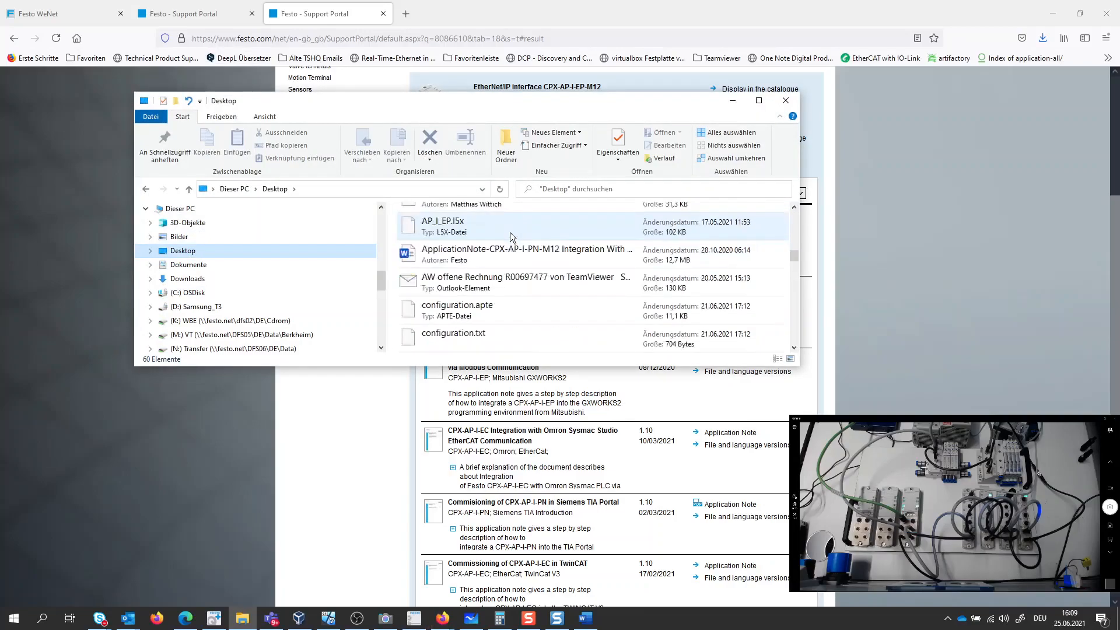
scroll(510, 232, up, 3)
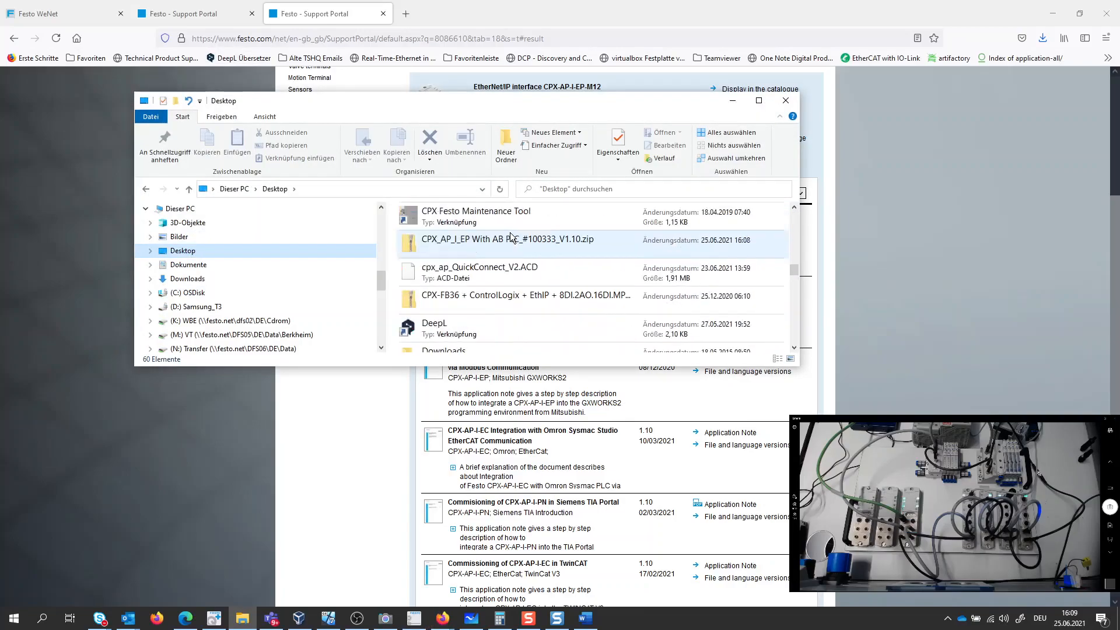
click(537, 244)
double_click(537, 244)
click(450, 232)
double_click(449, 231)
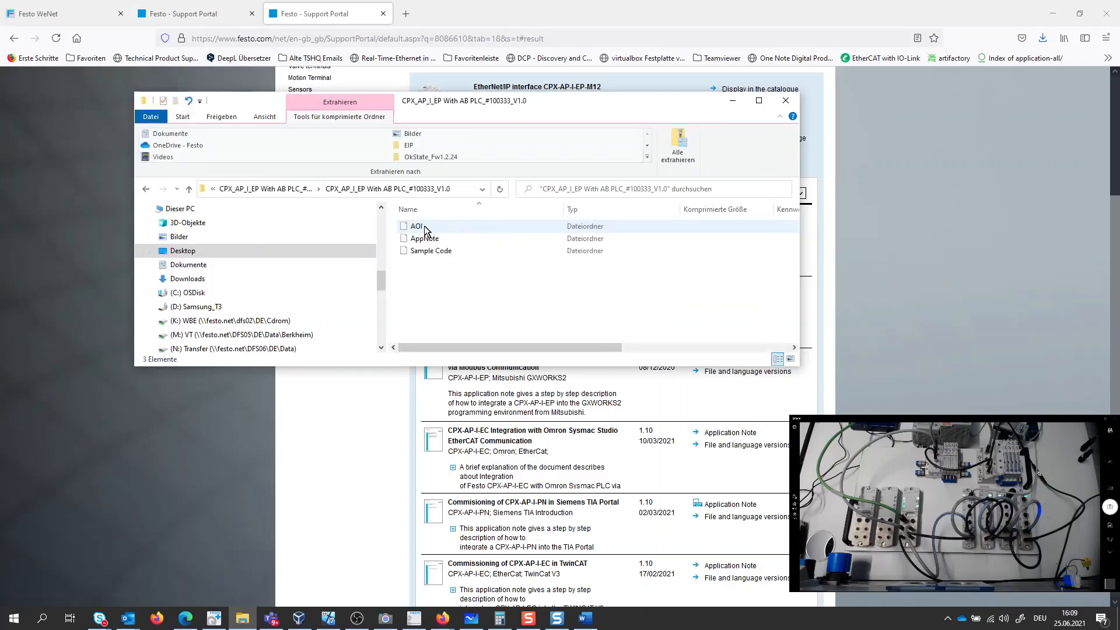
click(424, 229)
double_click(418, 228)
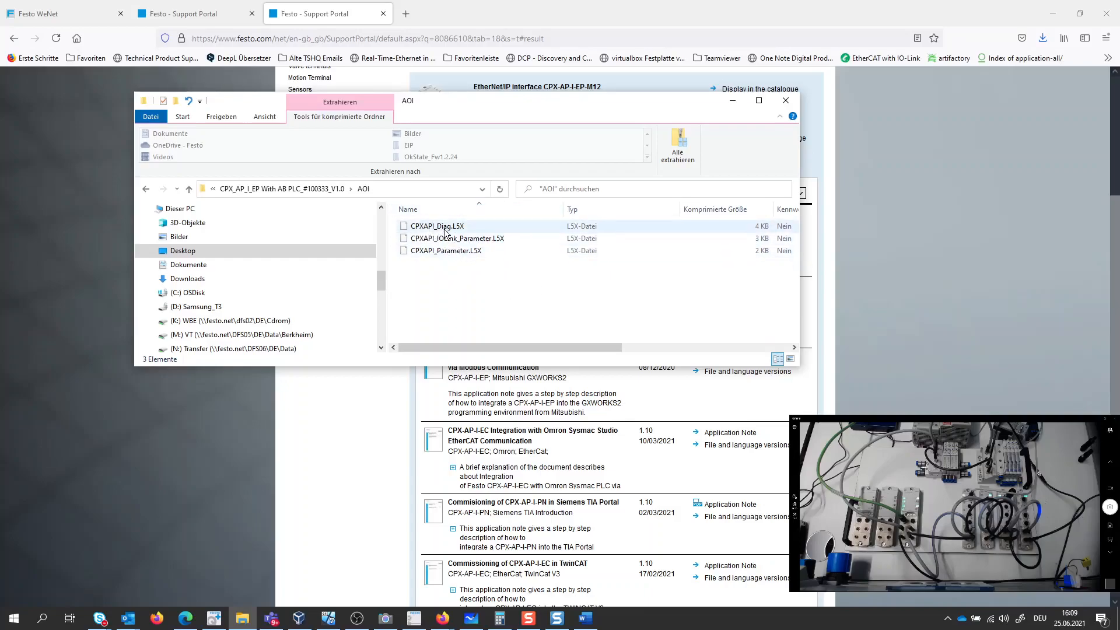
click(786, 100)
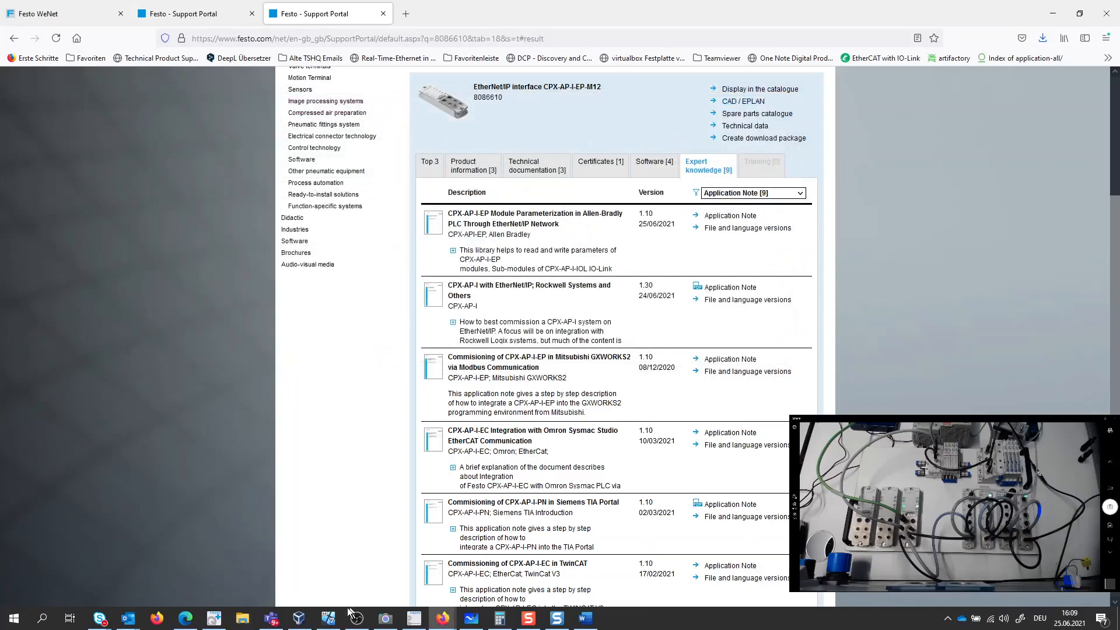
- Switch back to Logix Designer and take the L5X_Export project offline from the controller
click(328, 618)
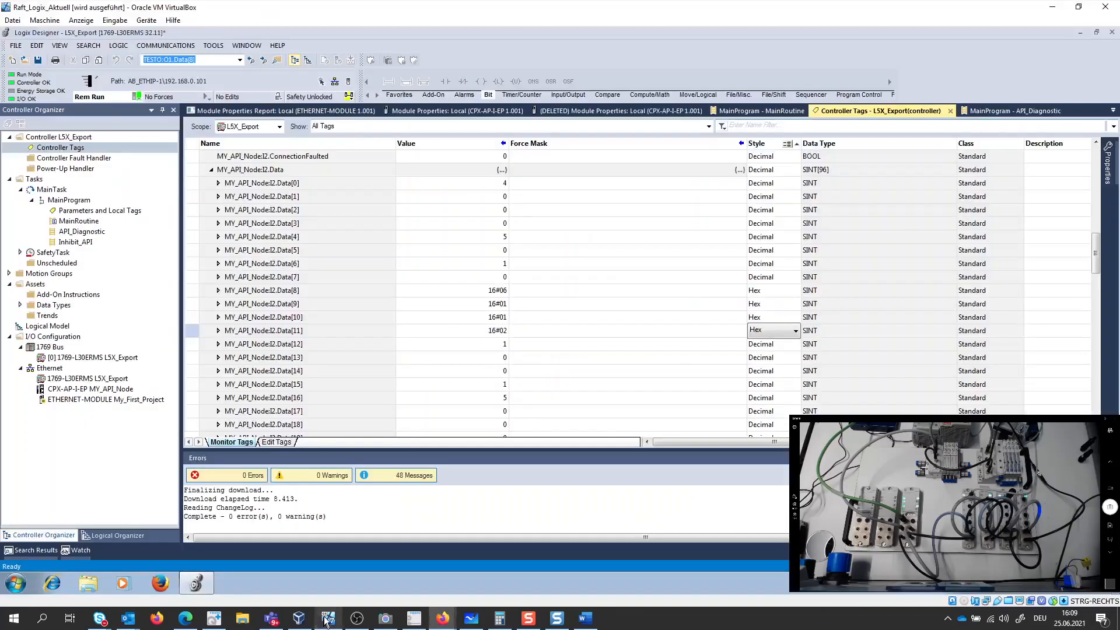
click(137, 97)
click(156, 110)
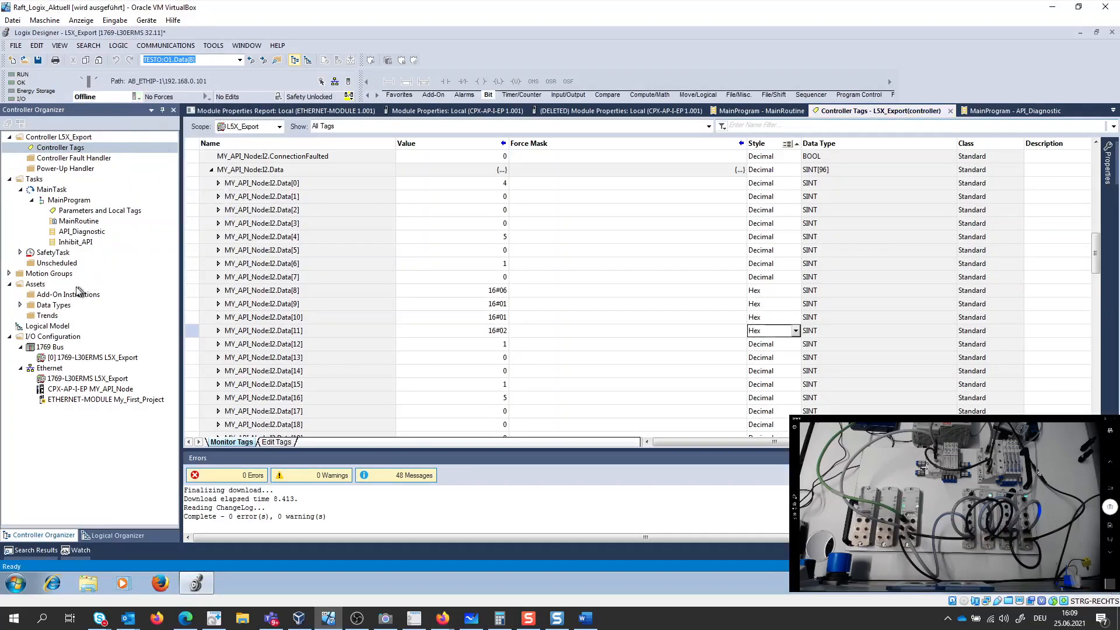
- Import the Add-On Instruction CPXAPI_Diag.L5X from the _001_AOI folder and inspect its UDT_CPX_API_Diagnos_Sts and UDT_CPX_API_Module_Sts data types
right_click(57, 295)
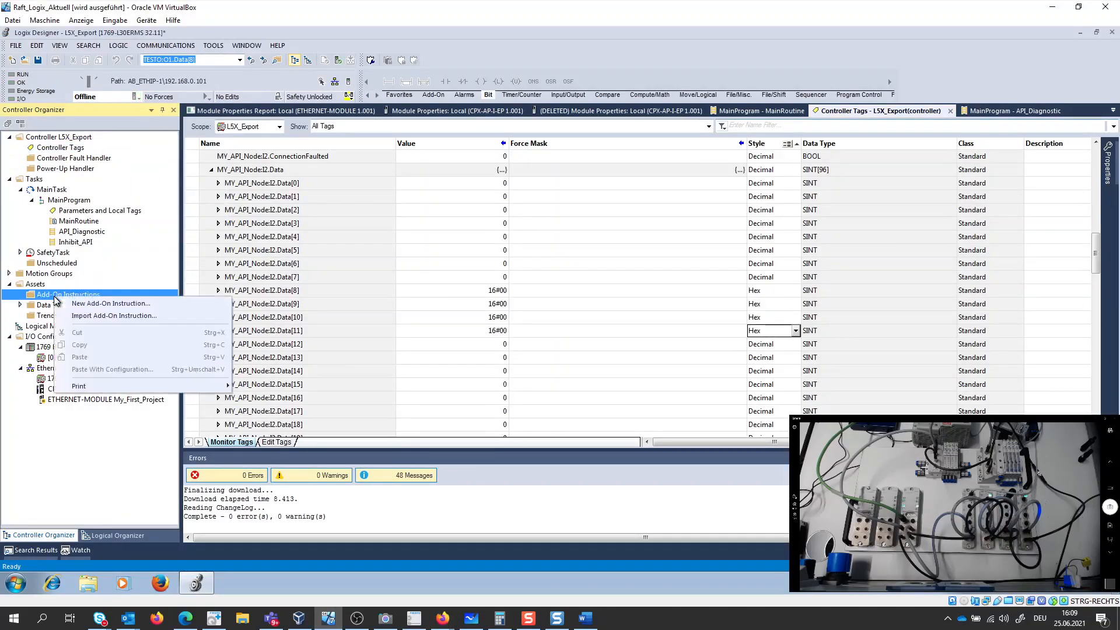
click(91, 318)
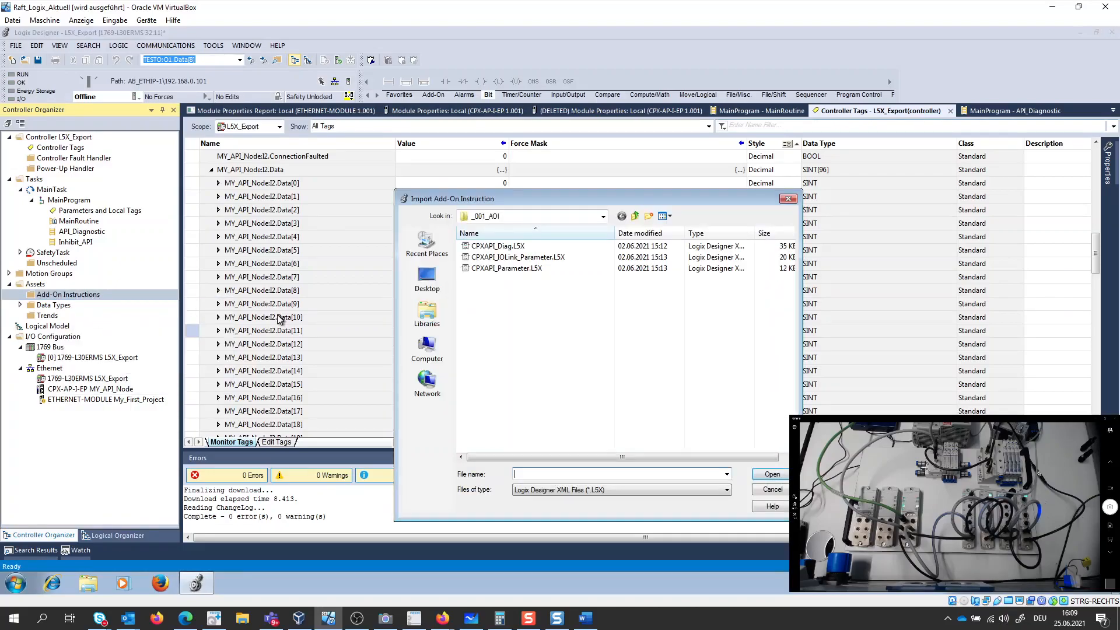
double_click(493, 246)
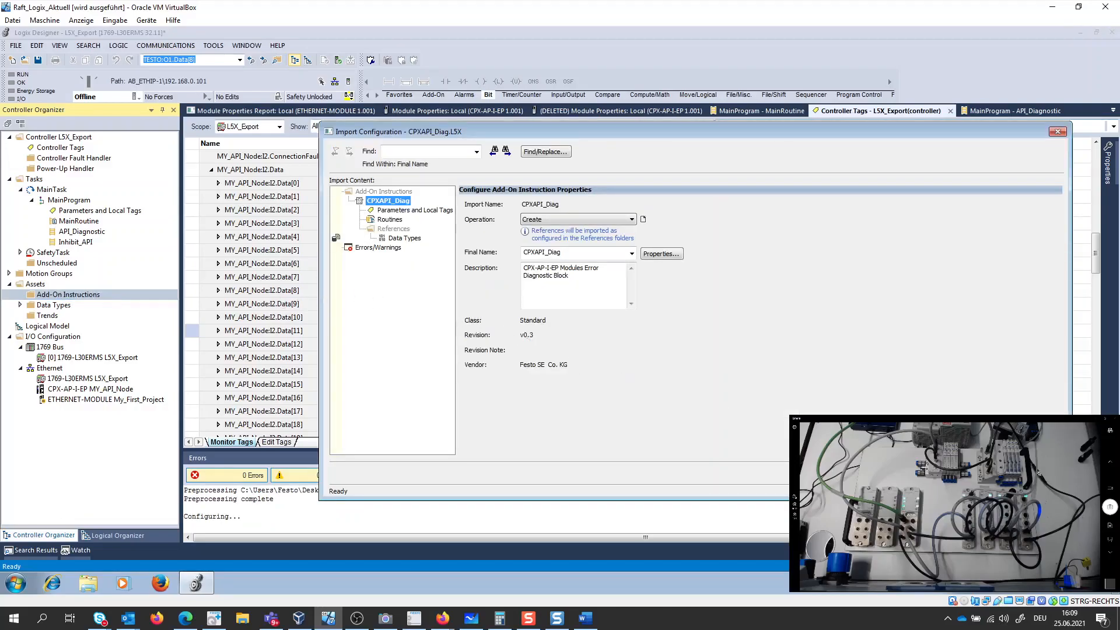
key(Return)
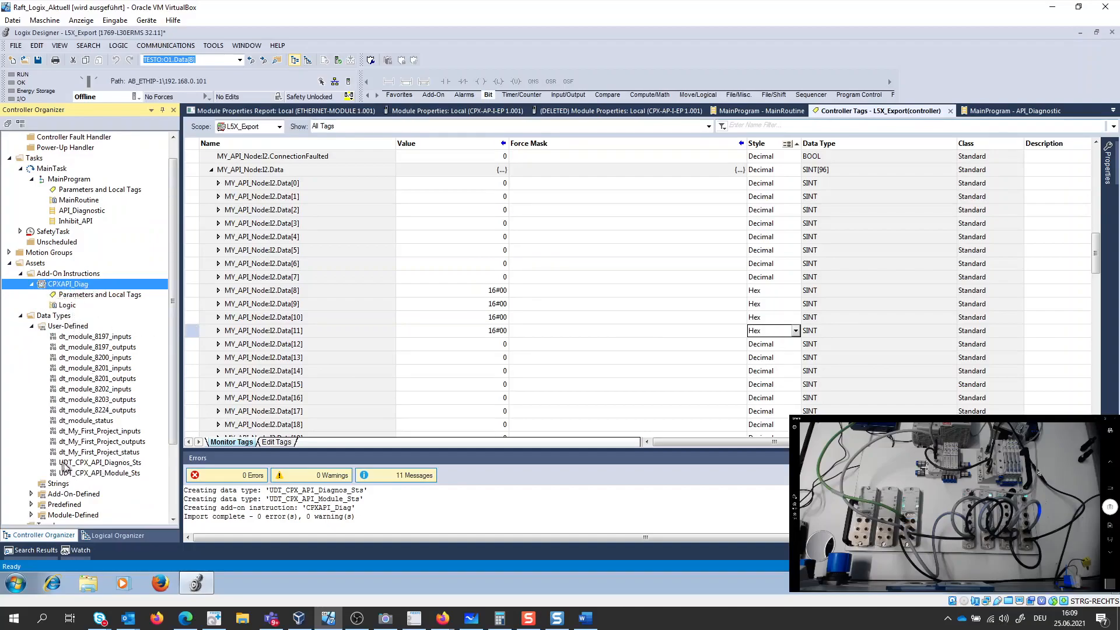
double_click(99, 465)
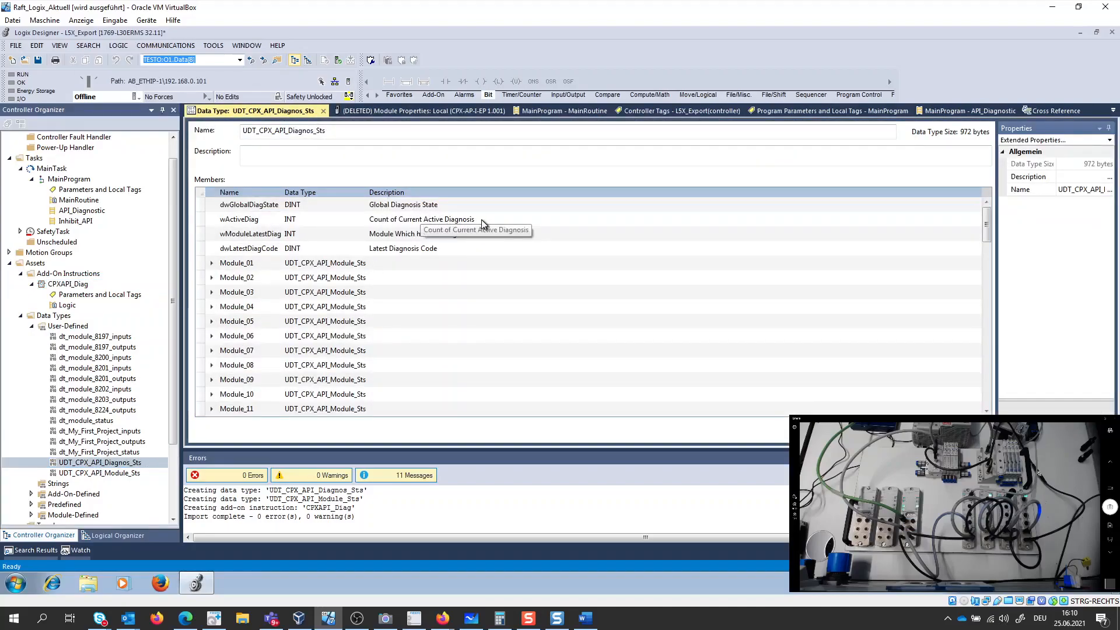
double_click(99, 473)
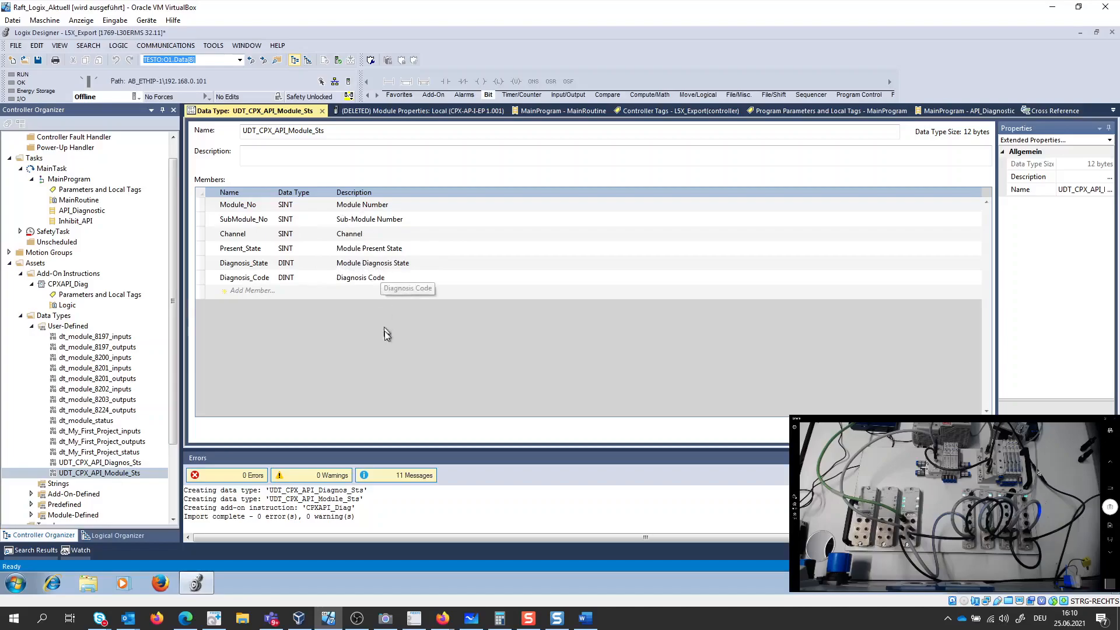
- Add a new rung after rung 4 in MainRoutine and place the CPXAPI_Diag instruction on it
double_click(73, 200)
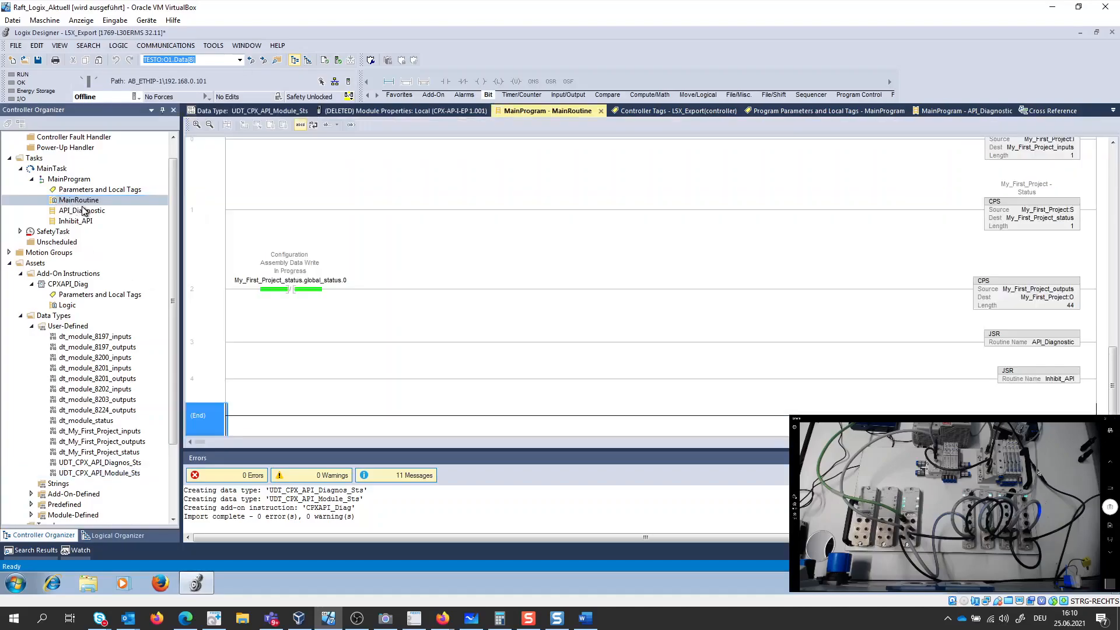
click(196, 364)
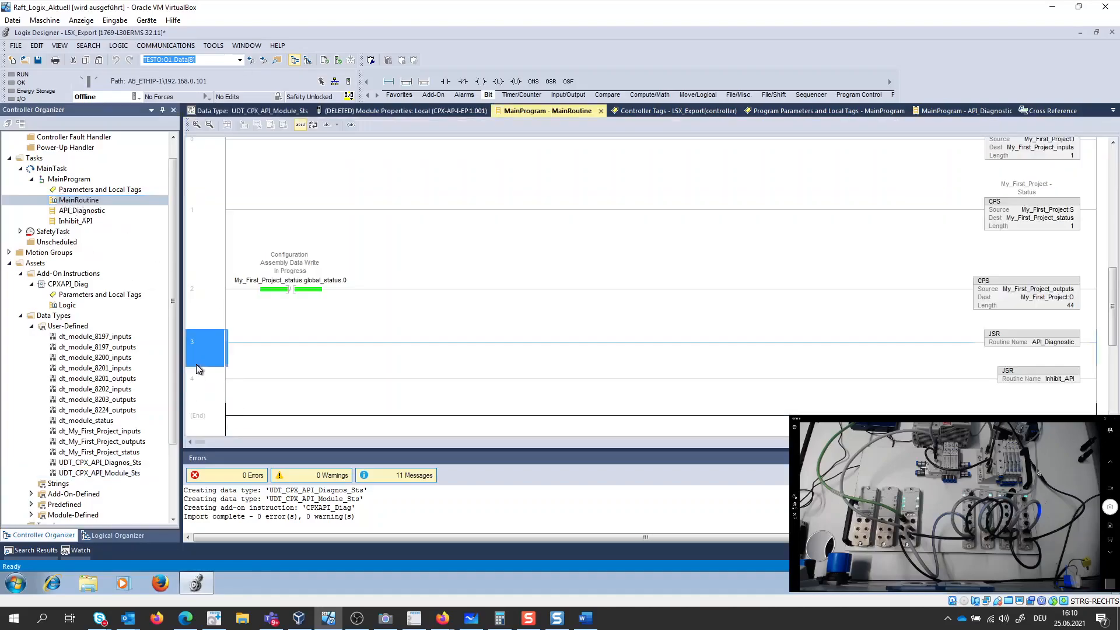
click(197, 387)
right_click(197, 387)
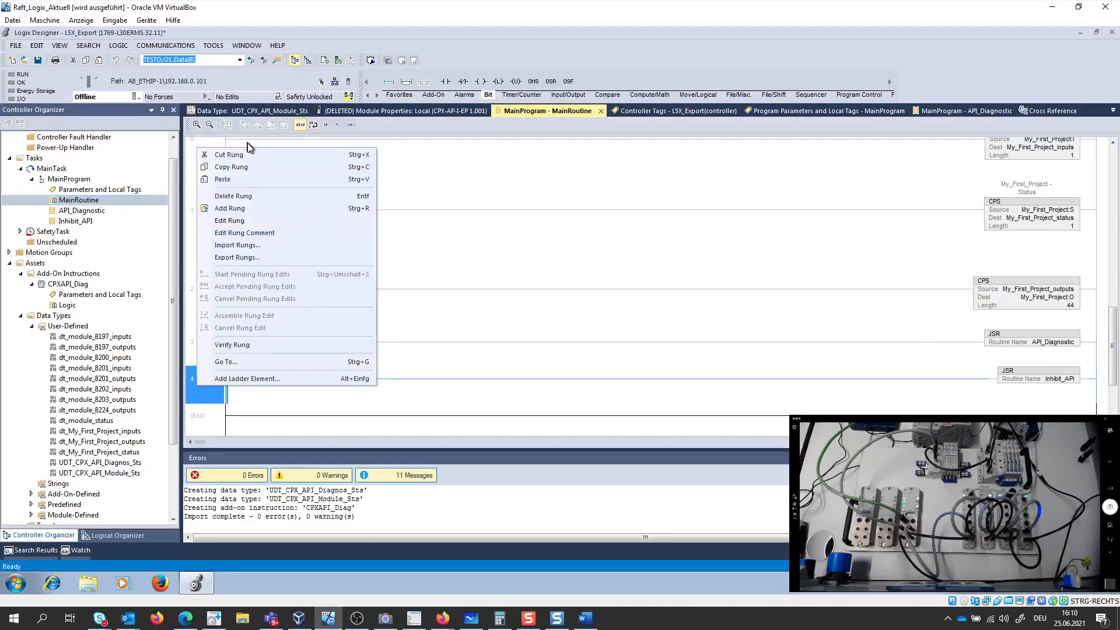
click(260, 209)
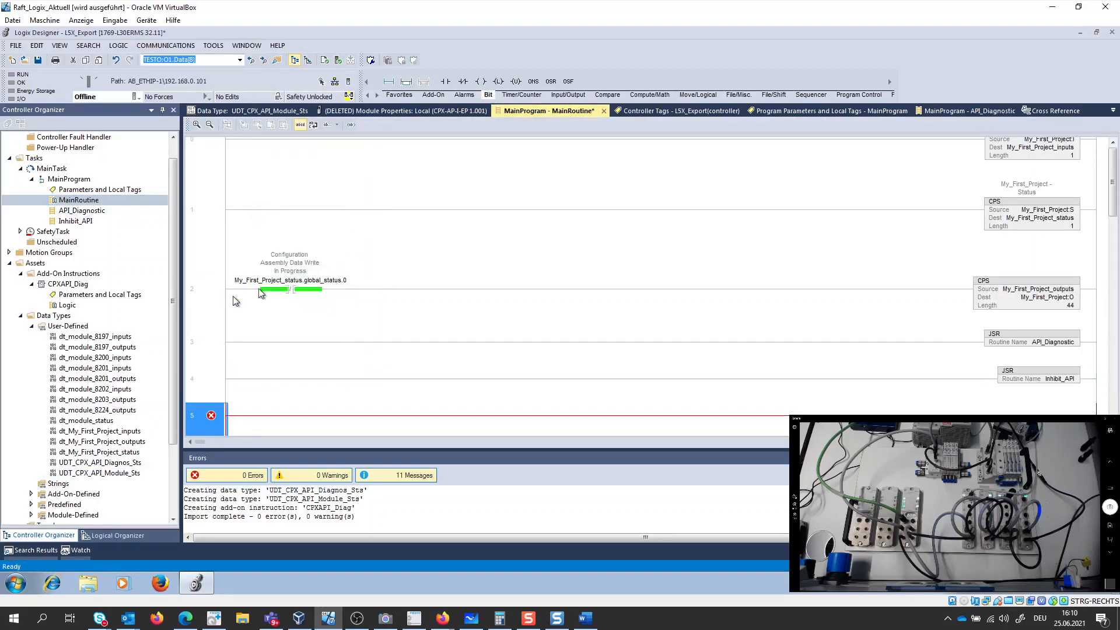
drag(72, 286, 230, 421)
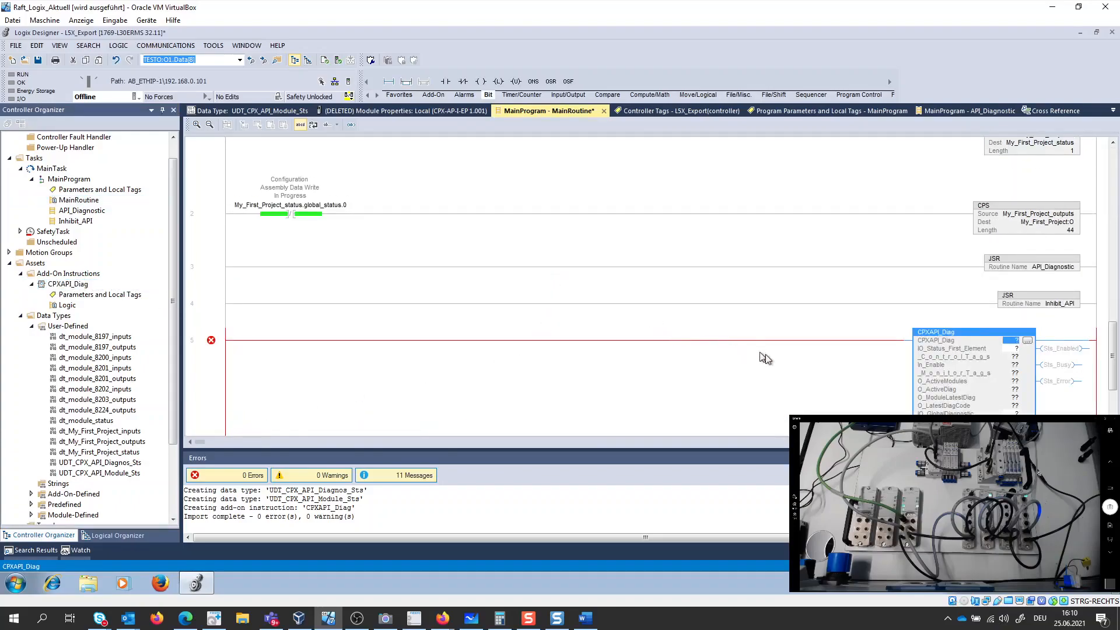
- Name the CPXAPI_Diag instruction's instance operand DIAG and create it as a base tag with L5X_Export scope
double_click(1011, 343)
text(DIAG)
key(Return)
right_click(1011, 345)
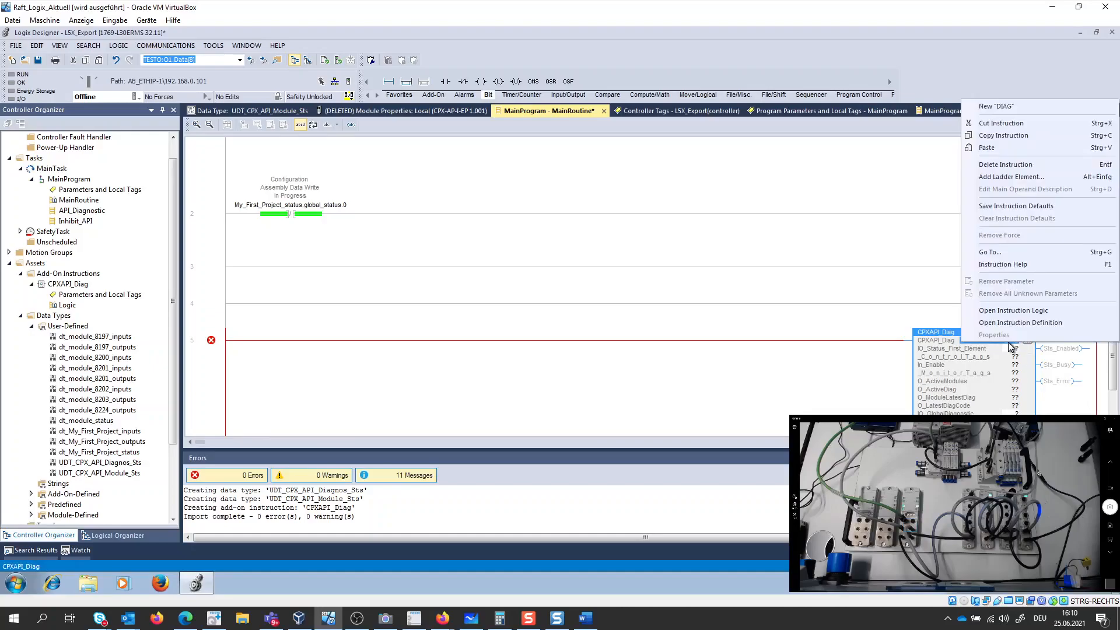
click(999, 106)
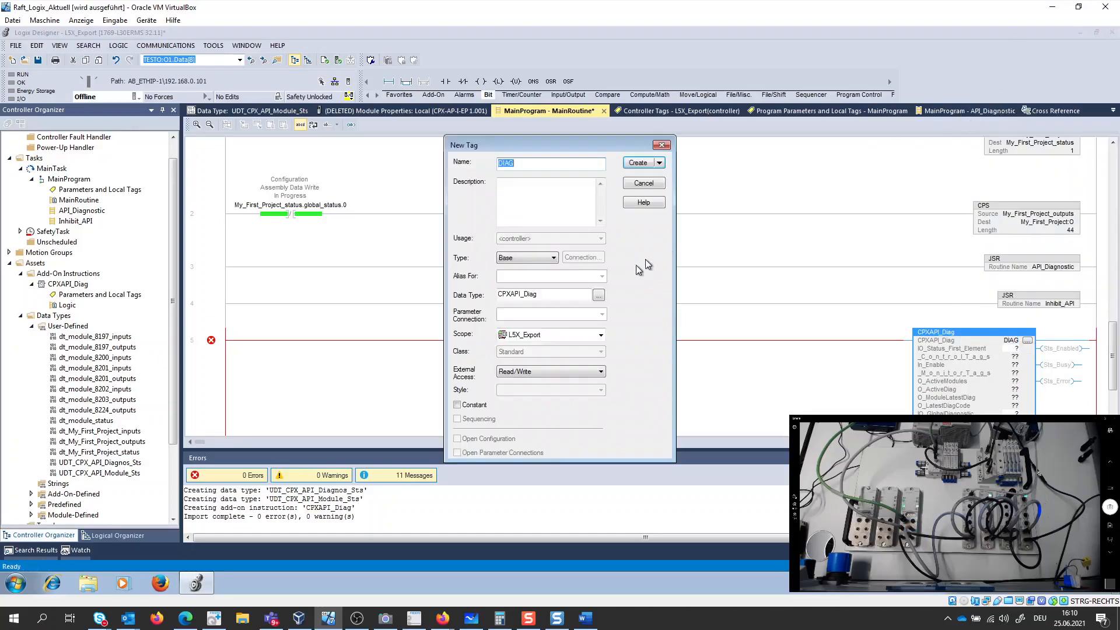
click(641, 165)
- Assign MY_API_Node:I2.Data[0] to the IO_Status_First_Element parameter of the CPXAPI_Diag instruction
scroll(765, 224, down, 2)
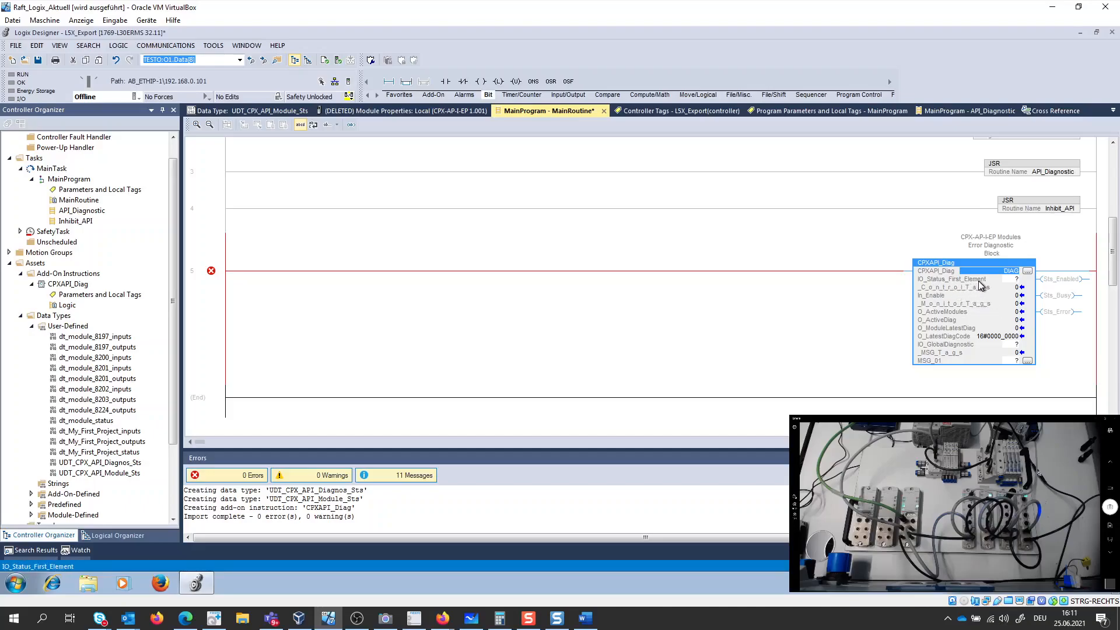
double_click(1018, 281)
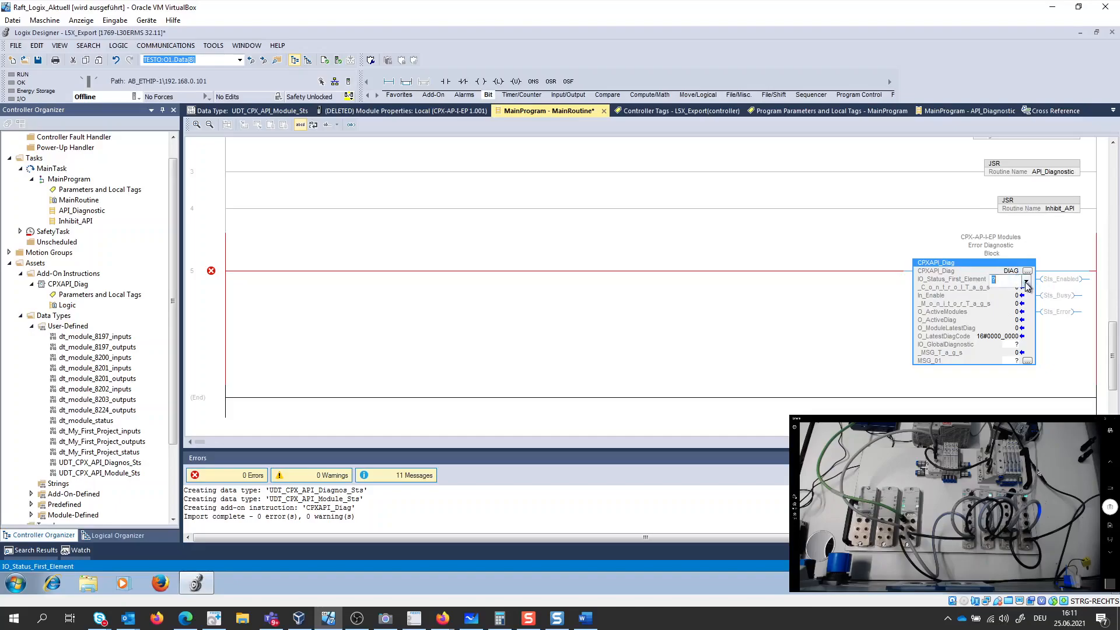
click(1026, 283)
click(1114, 367)
scroll(1114, 370, down, 4)
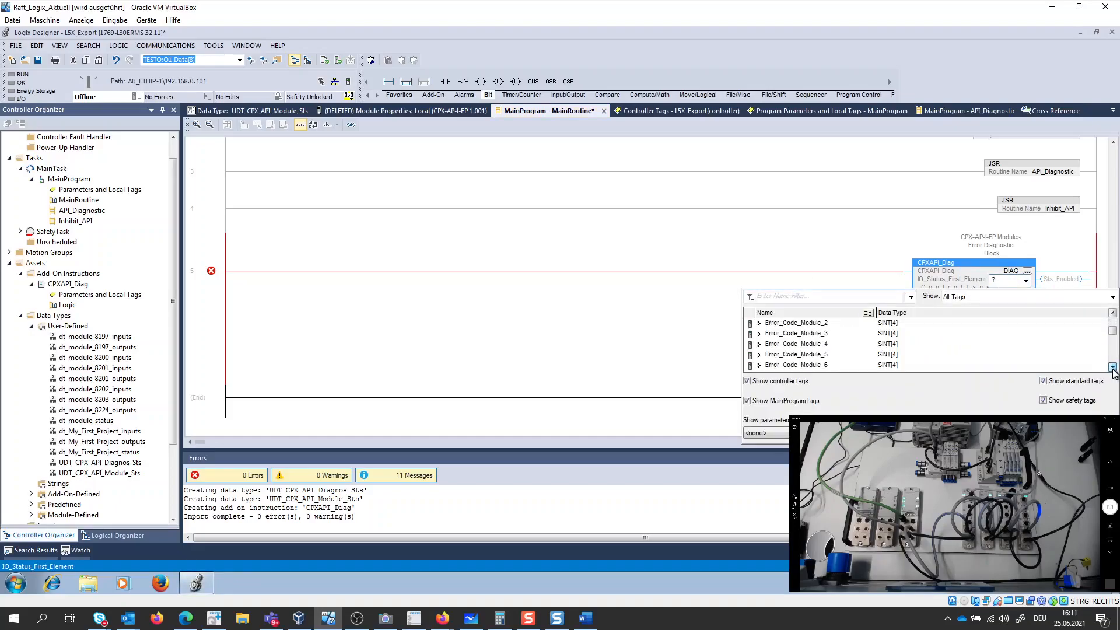
scroll(1114, 372, down, 3)
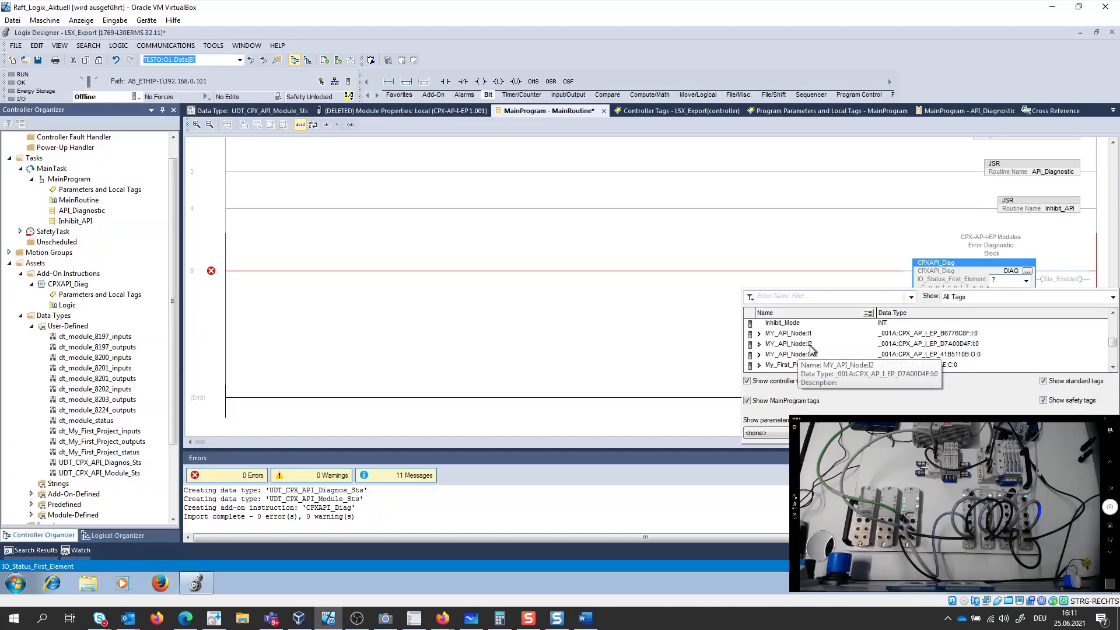
click(760, 344)
click(797, 349)
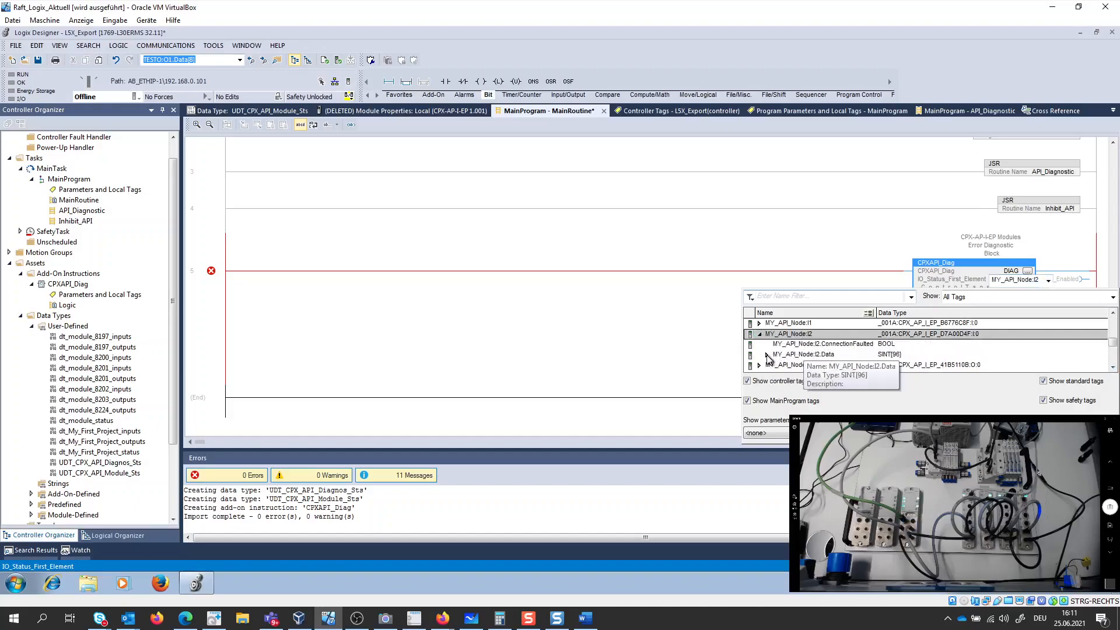
click(767, 354)
click(826, 366)
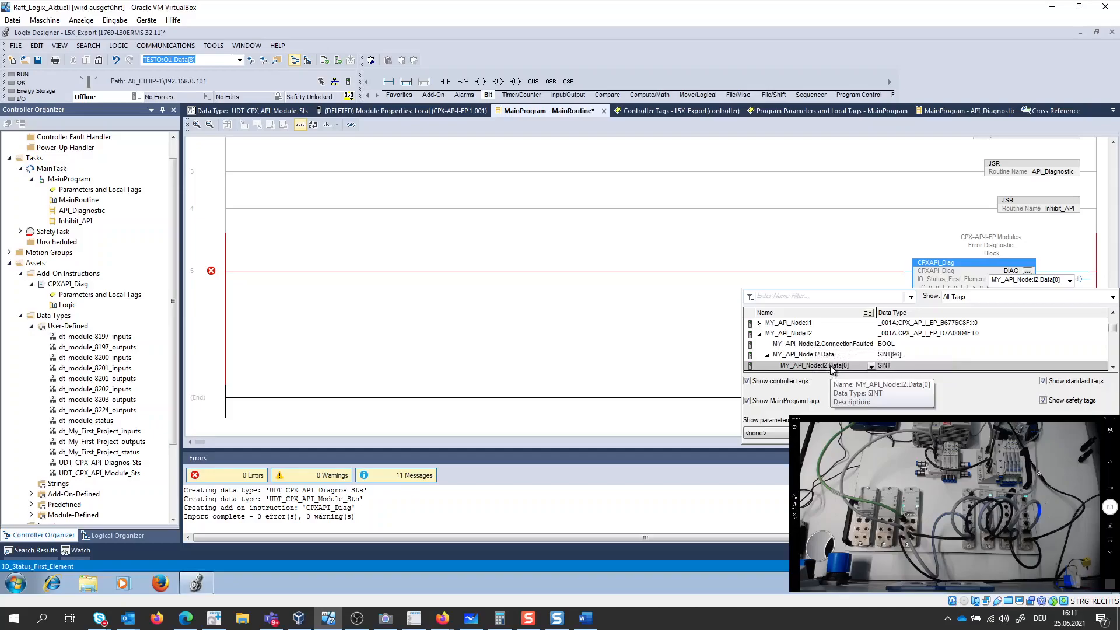
double_click(832, 367)
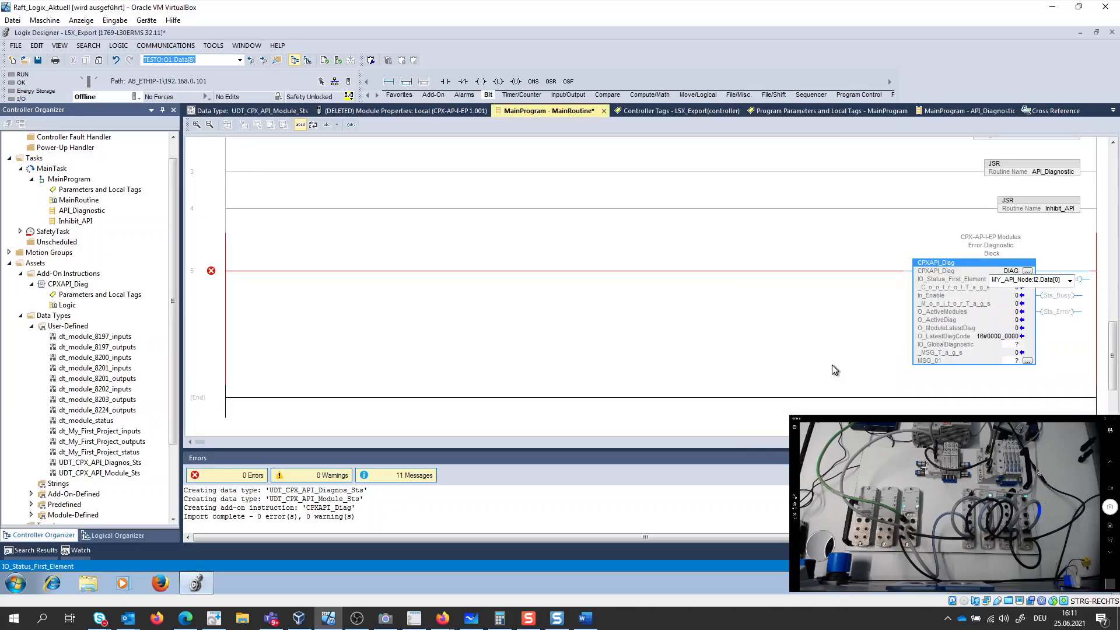
click(851, 357)
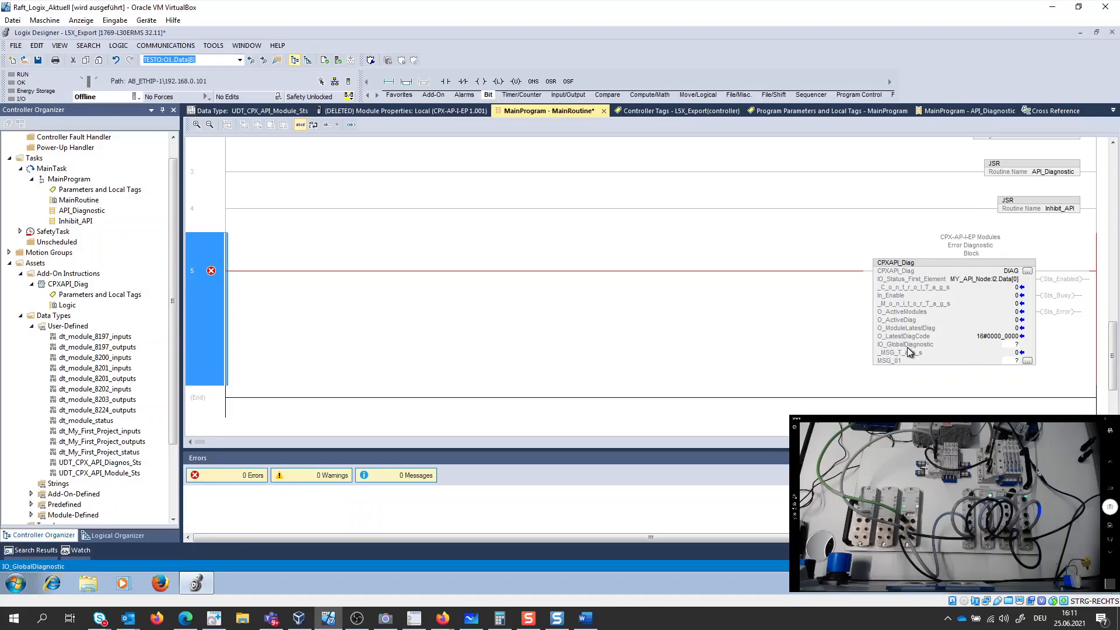
- Enter Global_Diagnostic for the IO_GlobalDiagnostic parameter and create it as a new tag
double_click(1010, 346)
text(G)
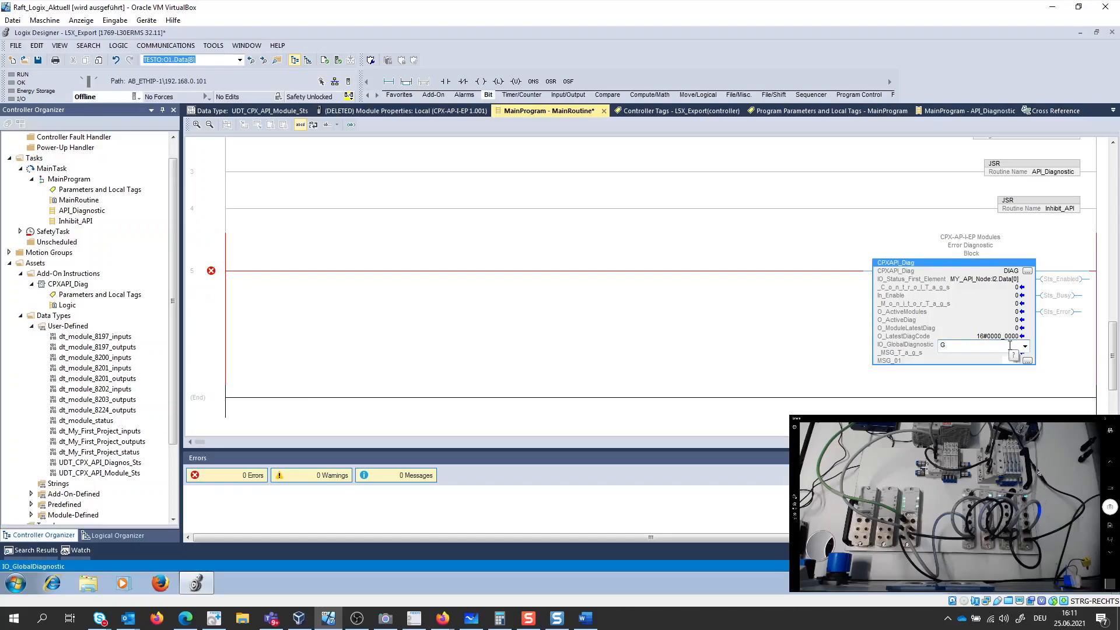
text(lobal_Diagnostic)
right_click(1008, 349)
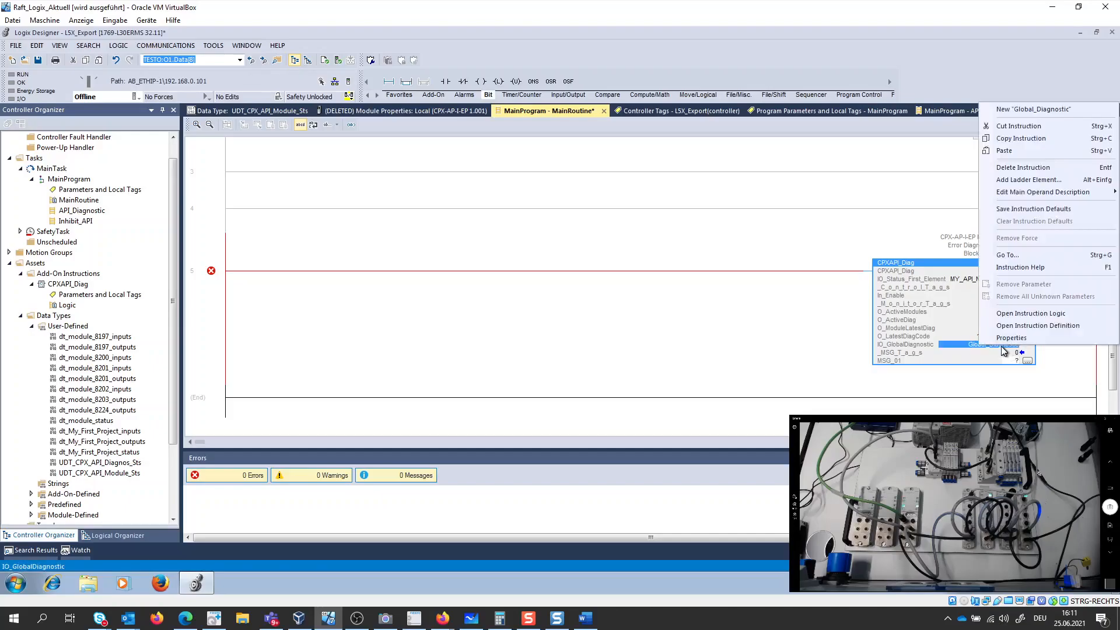
click(1009, 111)
click(638, 163)
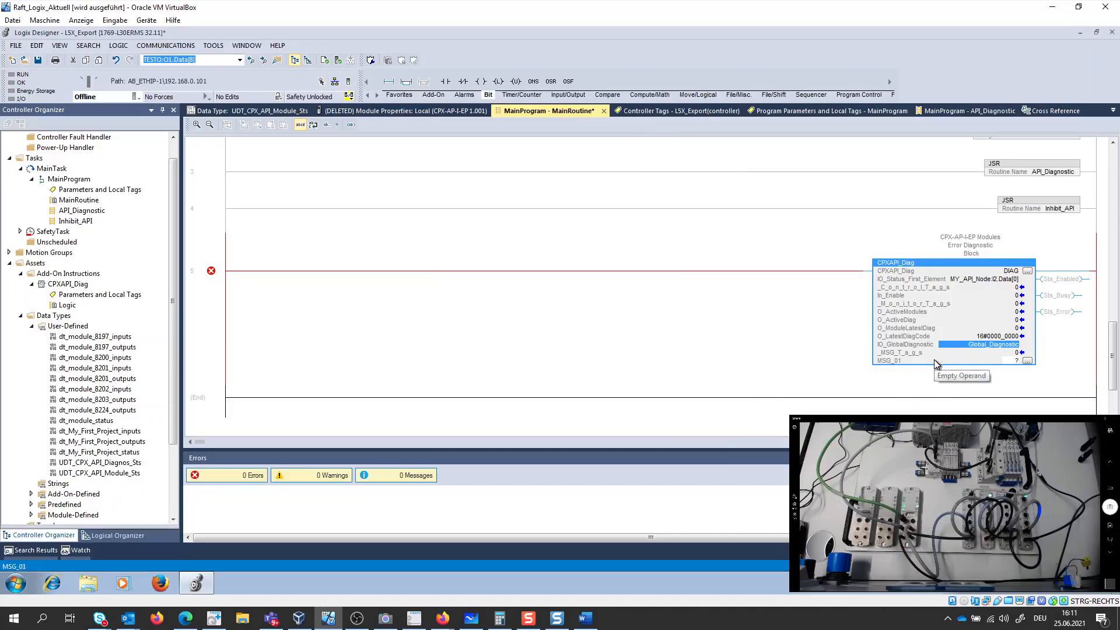
- Enter Read_MSG for the MSG_01 parameter and create it as a new tag
double_click(1017, 361)
key(BackSpace)
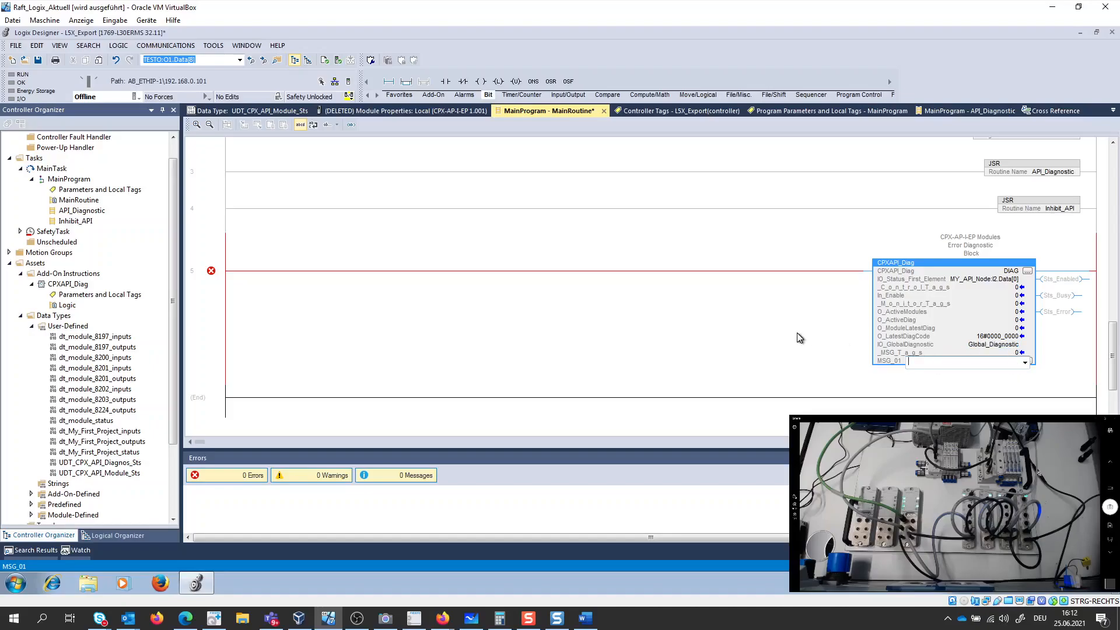
text(Read_MSG)
key(Return)
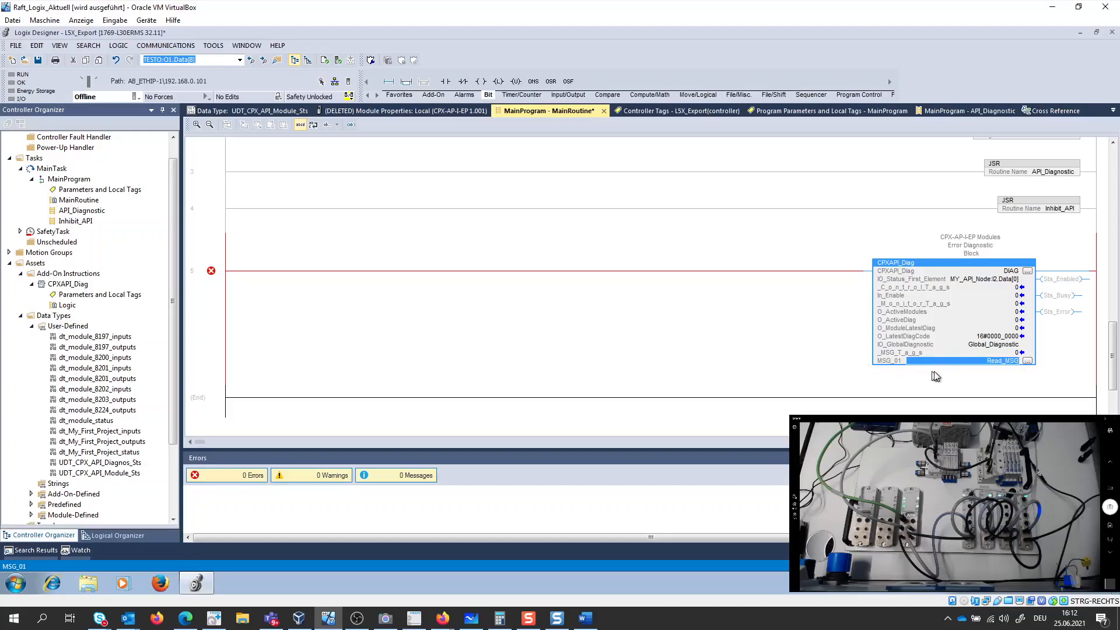
right_click(995, 363)
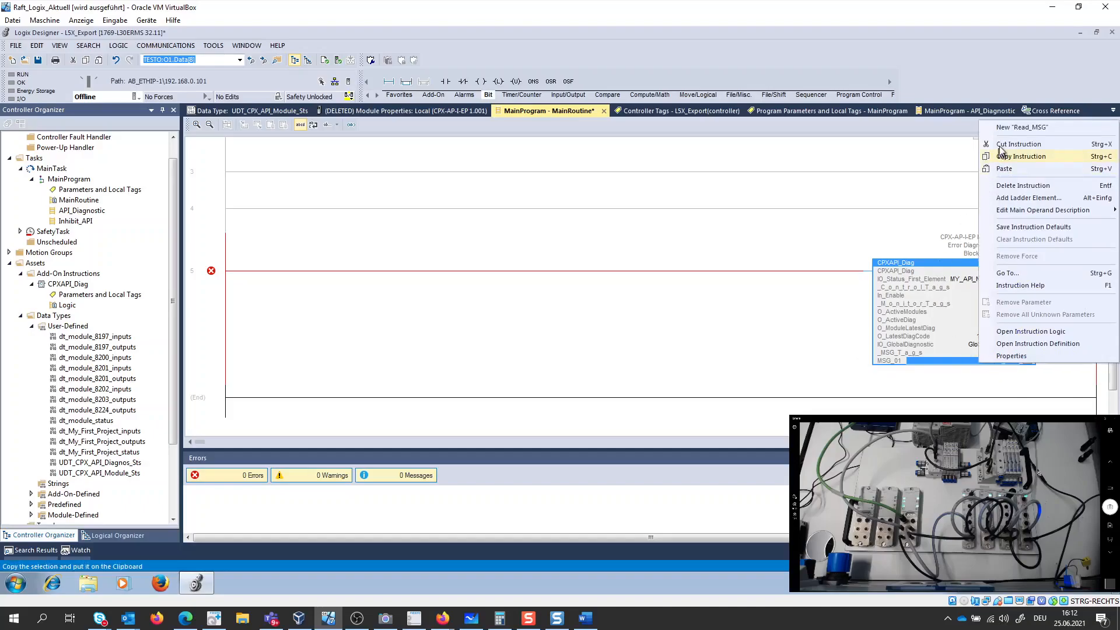
click(1001, 54)
click(638, 164)
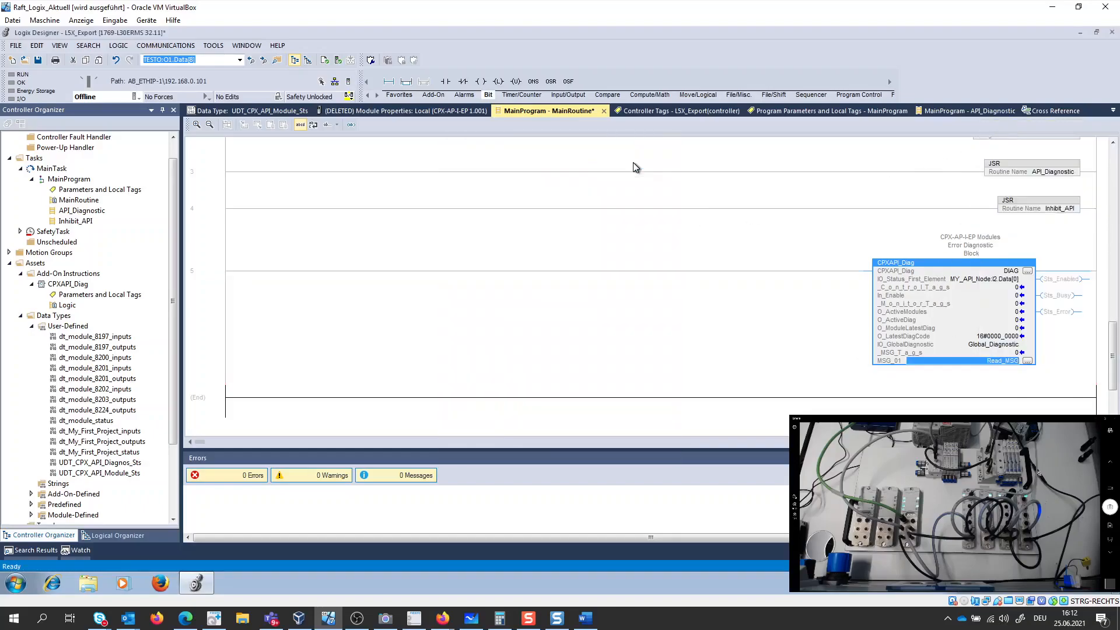
- Configure the Read_MSG message with service type Get Attribute Single, class 10 and attribute 2
click(1029, 361)
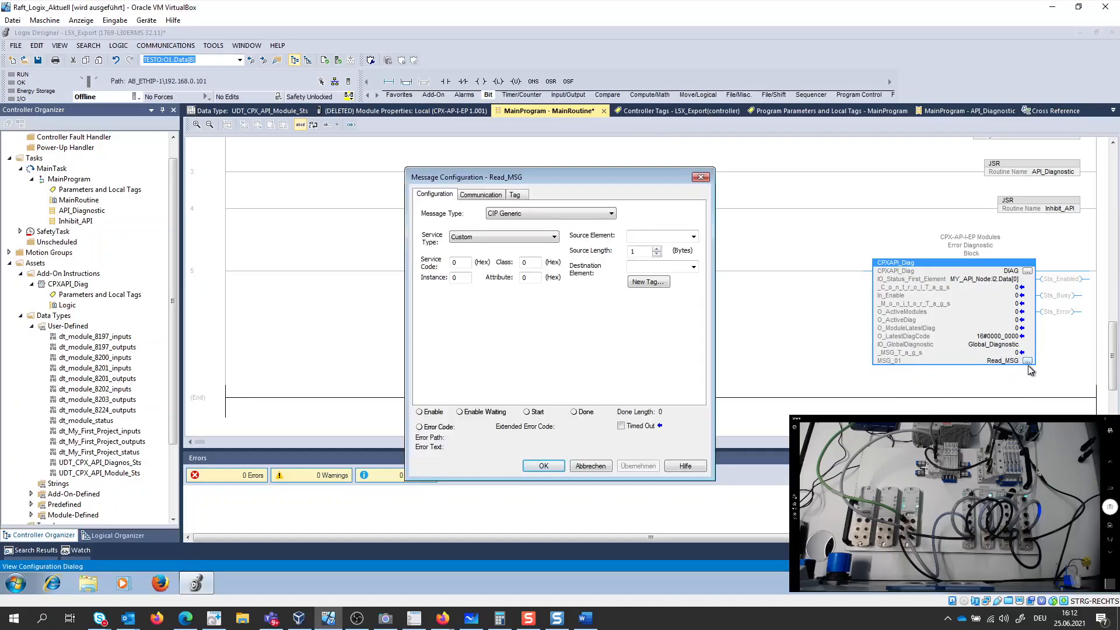
click(489, 239)
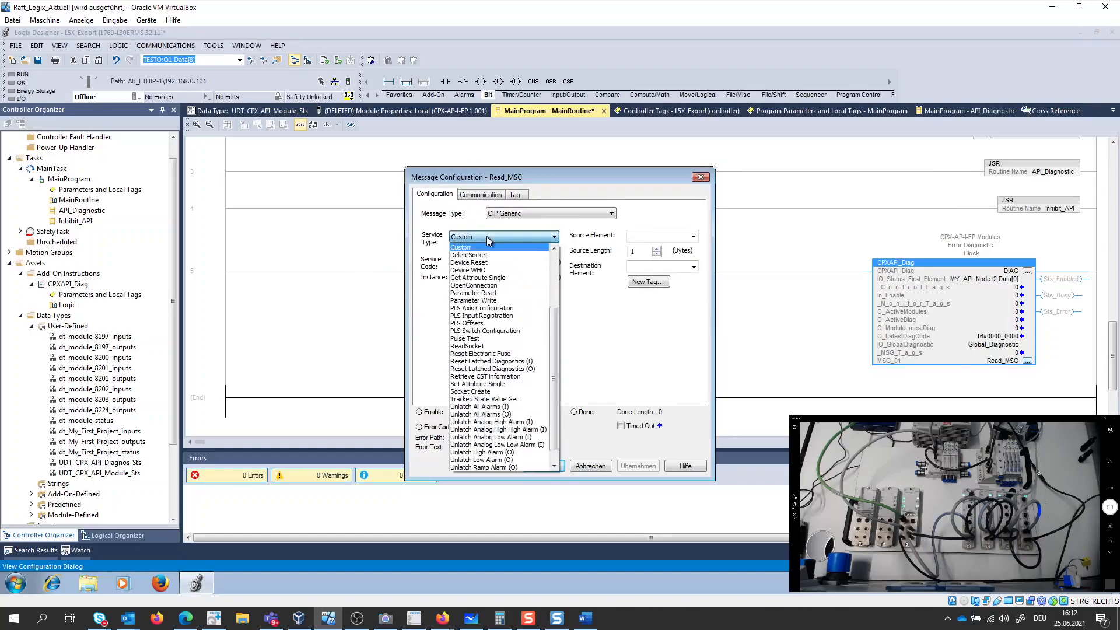
click(490, 278)
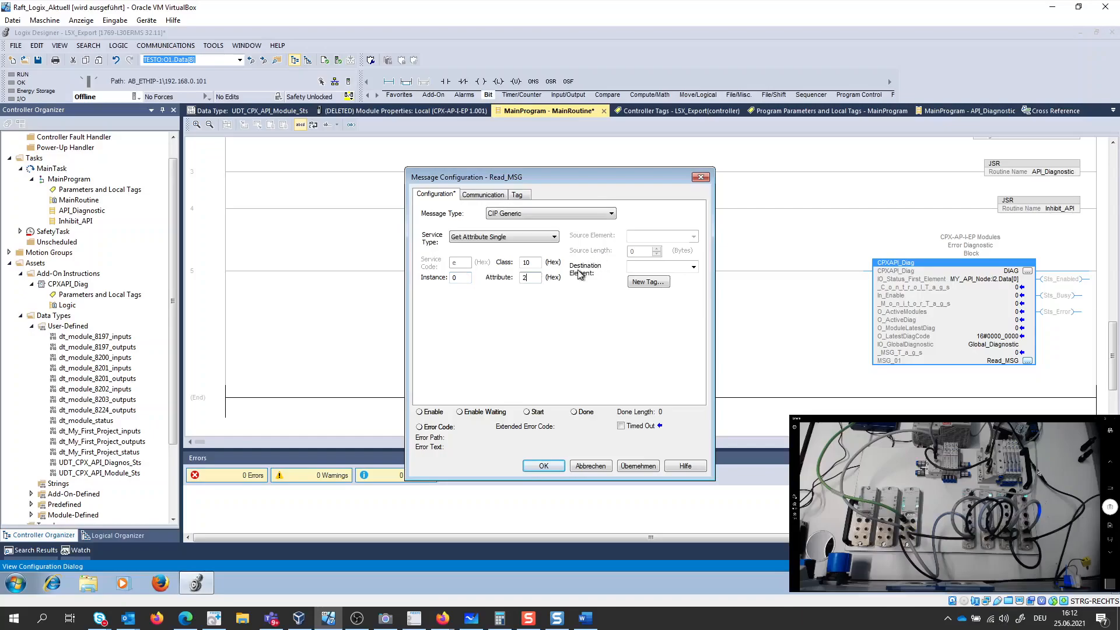
- Filter the tags by diag and choose DIAG.MSG_01_Destination_Value as the destination element of Read_MSG
click(693, 267)
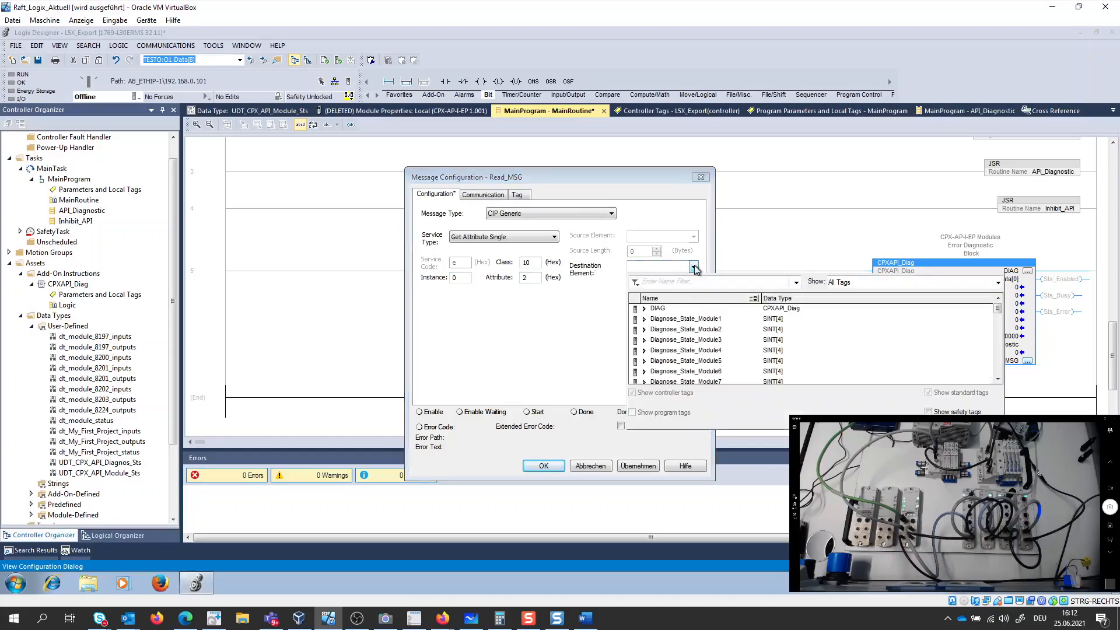
click(670, 283)
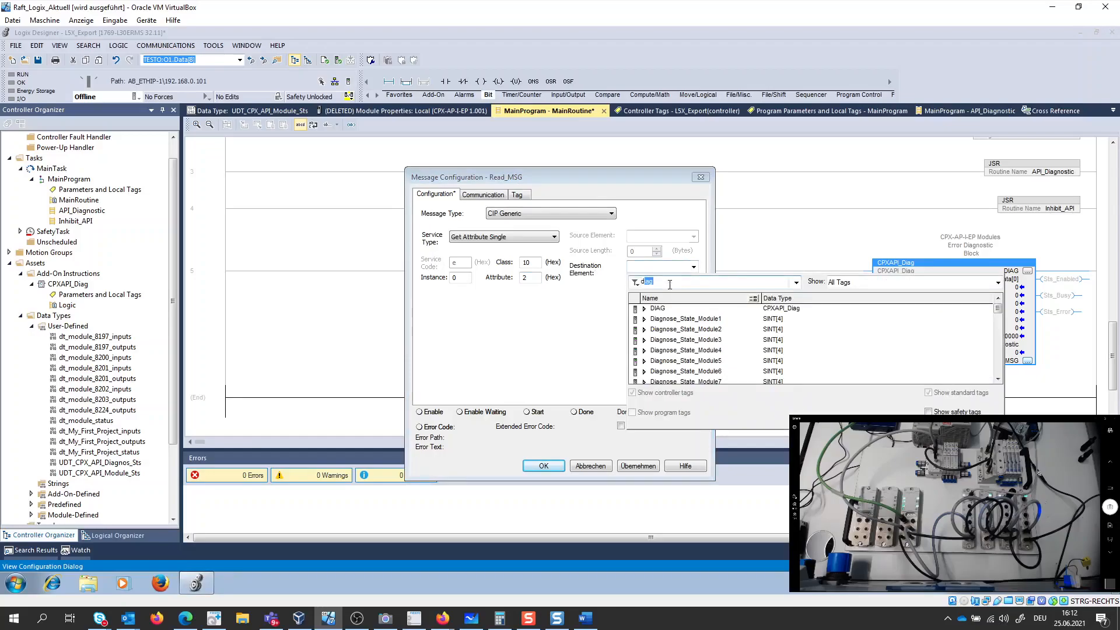
text(diag)
click(644, 309)
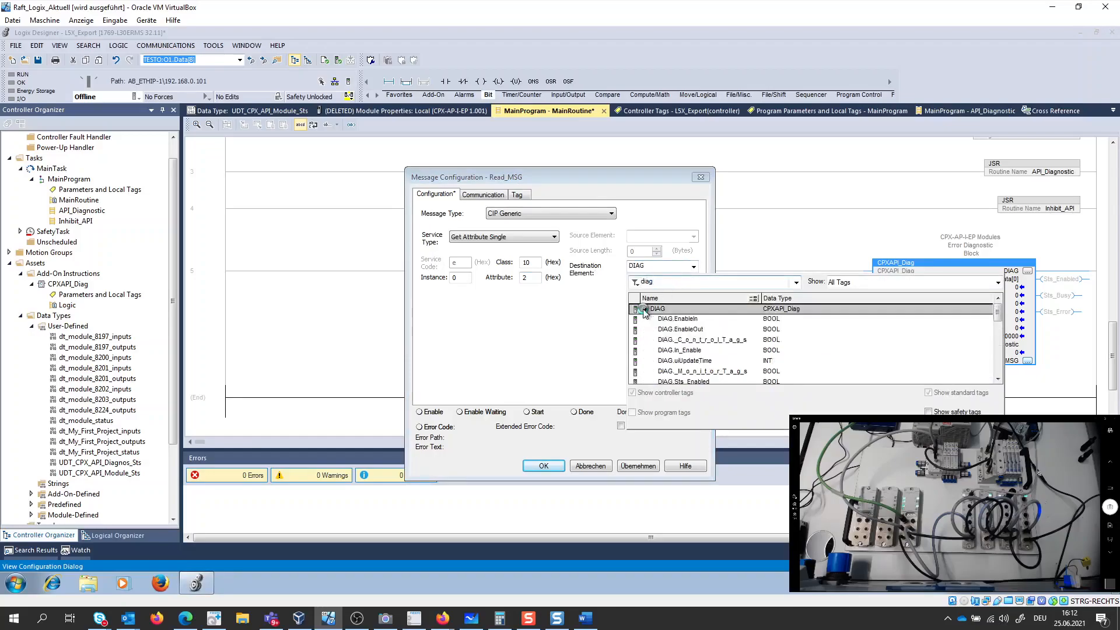
scroll(766, 322, down, 2)
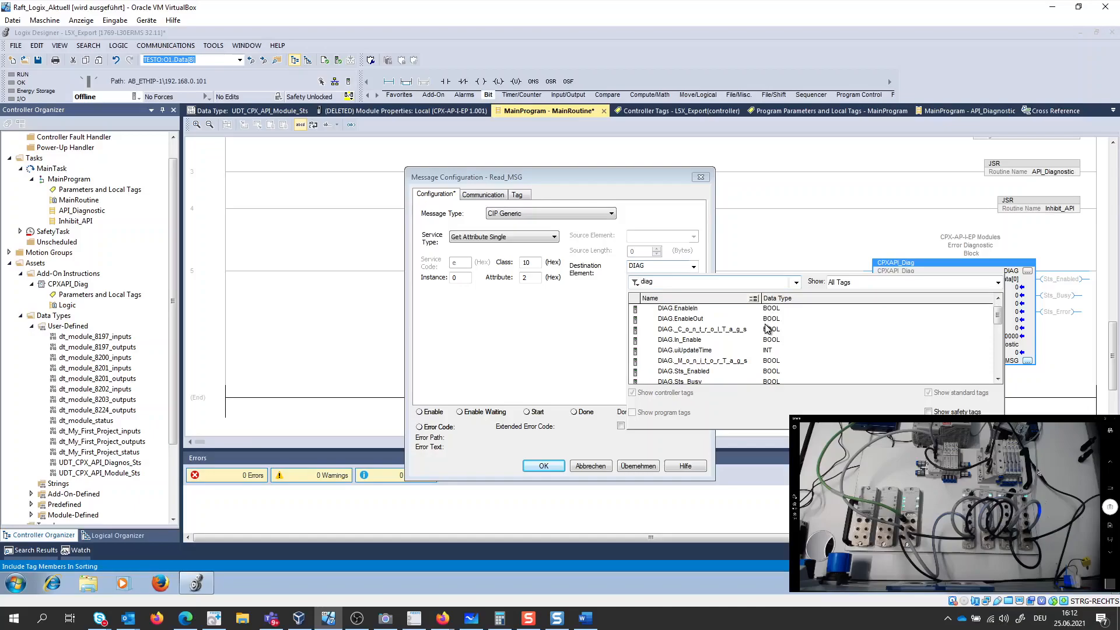
scroll(767, 329, down, 3)
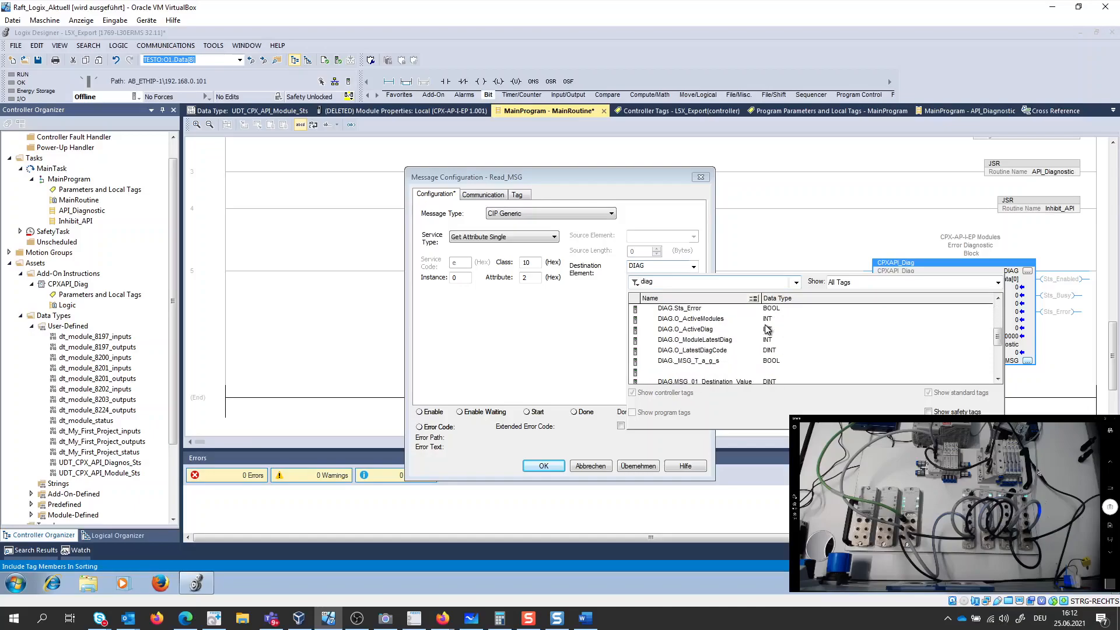
click(734, 362)
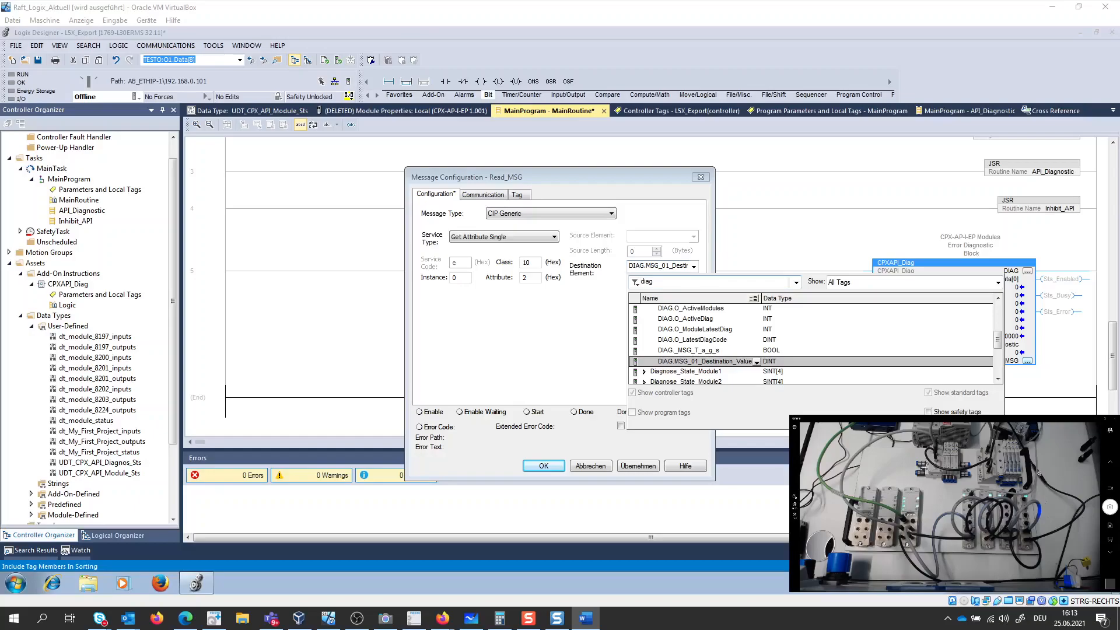
- Switch to the Word commissioning guide and read its MSG_01 destination element instructions, and return to Logix Designer
drag(0, 87, 684, 99)
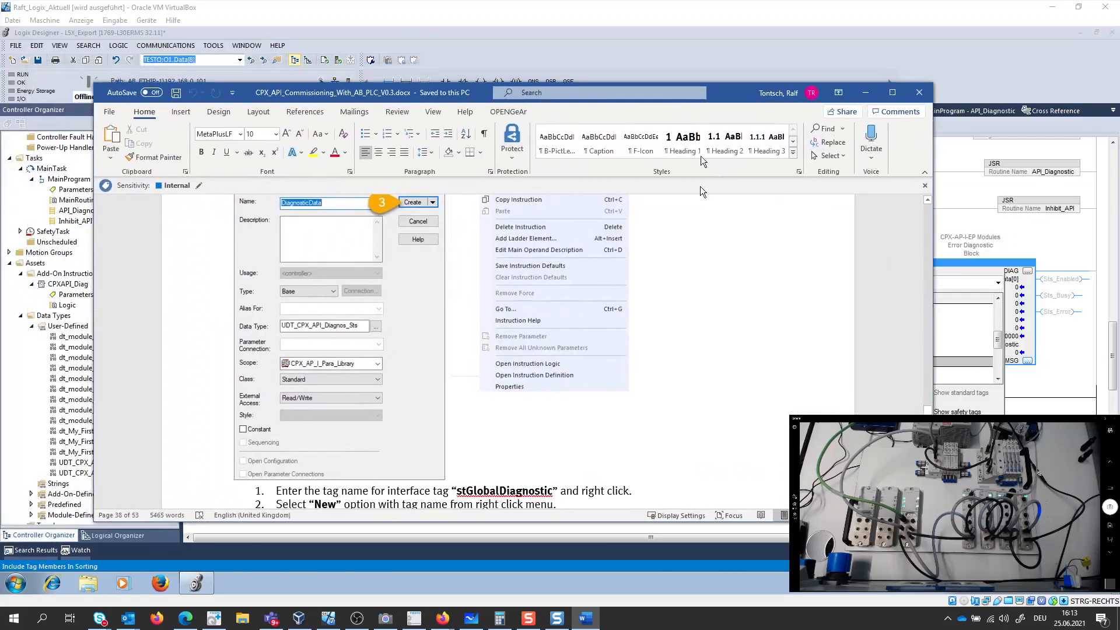
scroll(666, 412, up, 2)
scroll(665, 412, up, 3)
scroll(664, 409, down, 7)
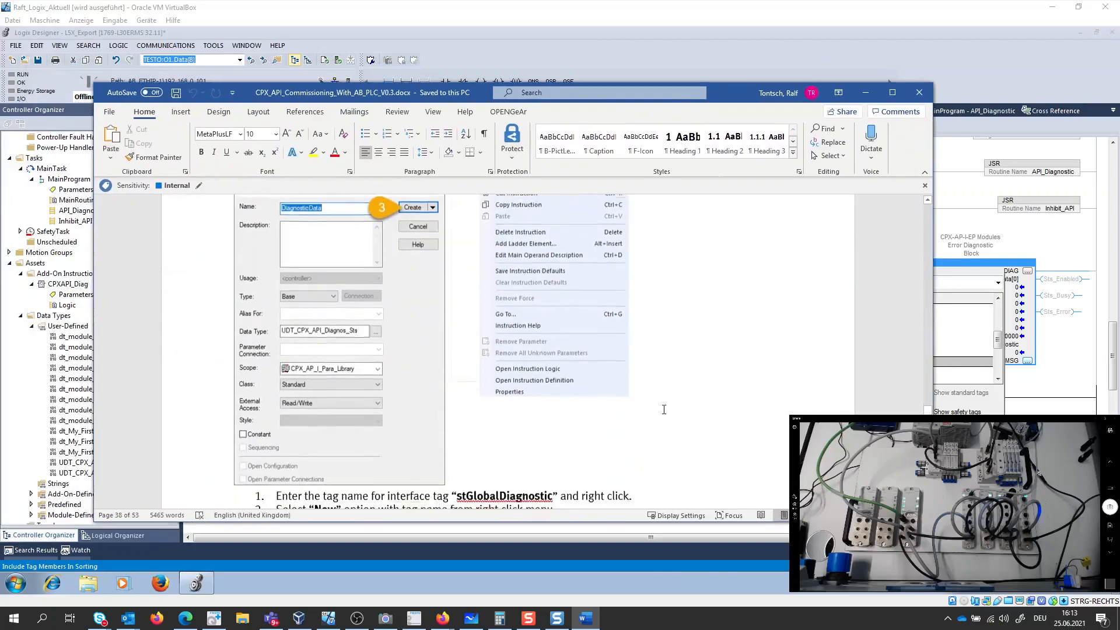
scroll(661, 410, down, 5)
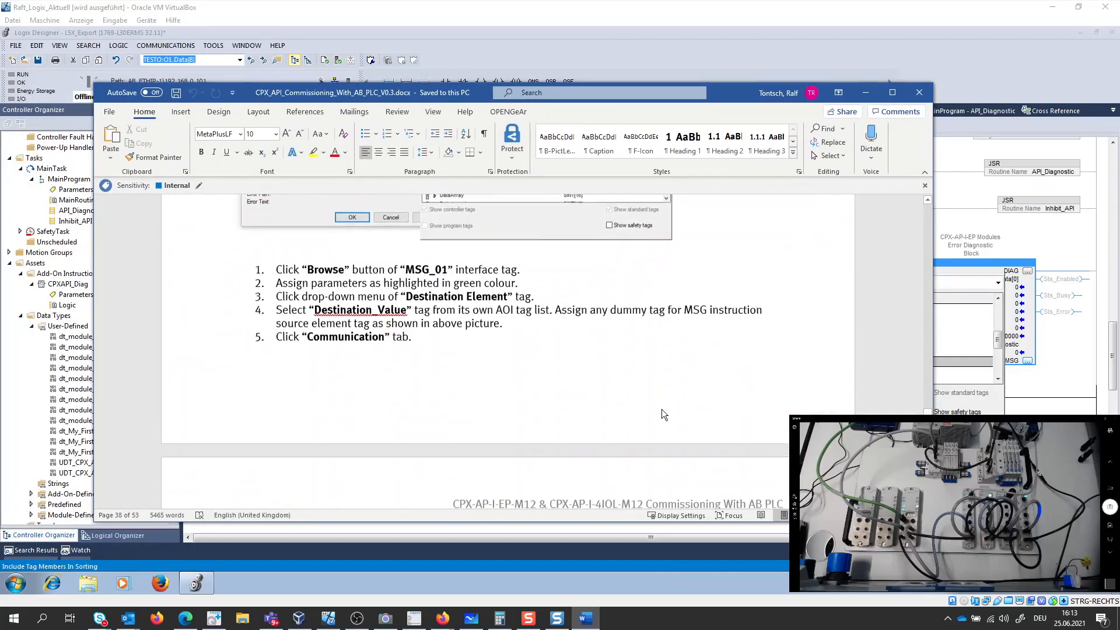
click(866, 94)
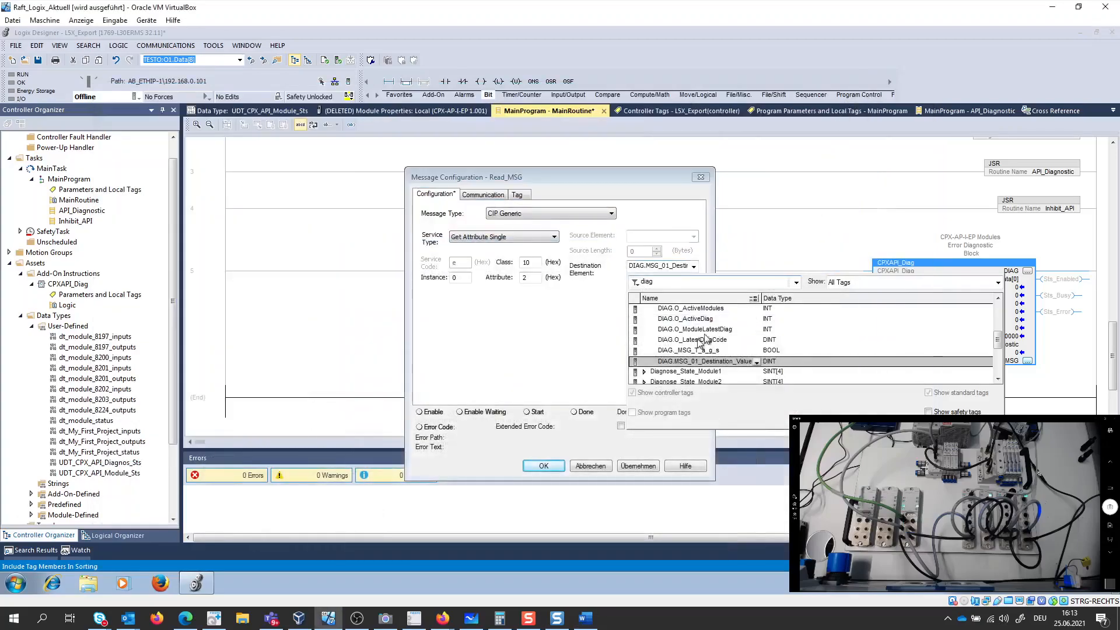
- Accept the chosen destination element, set the Read_MSG communication path to CPX-AP-I-EP MY_API_Node, and save the message configuration
click(628, 362)
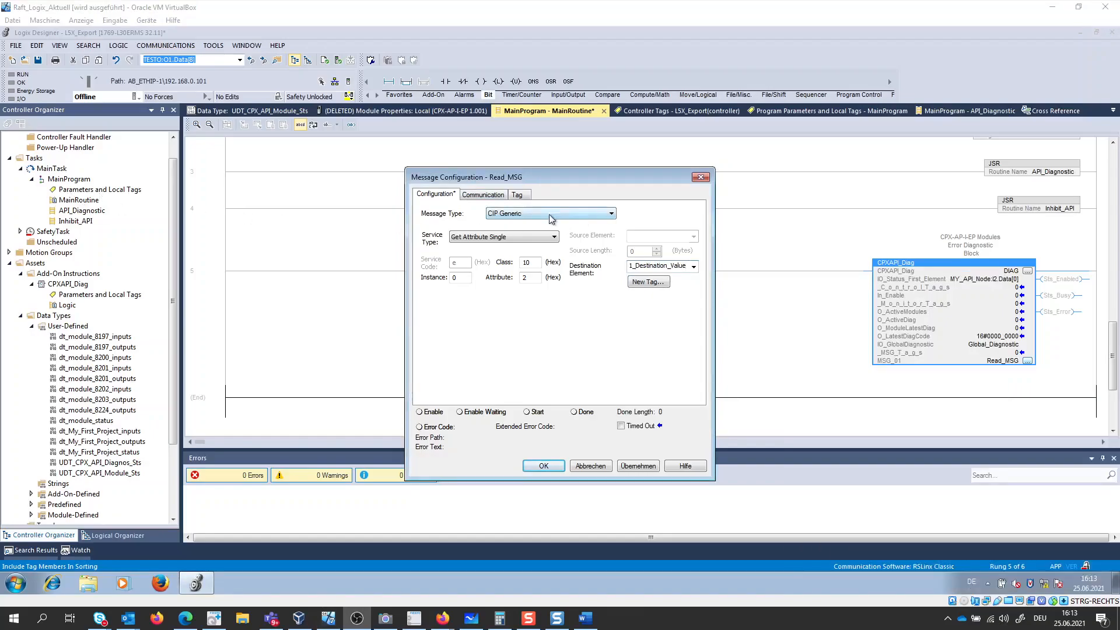
click(493, 198)
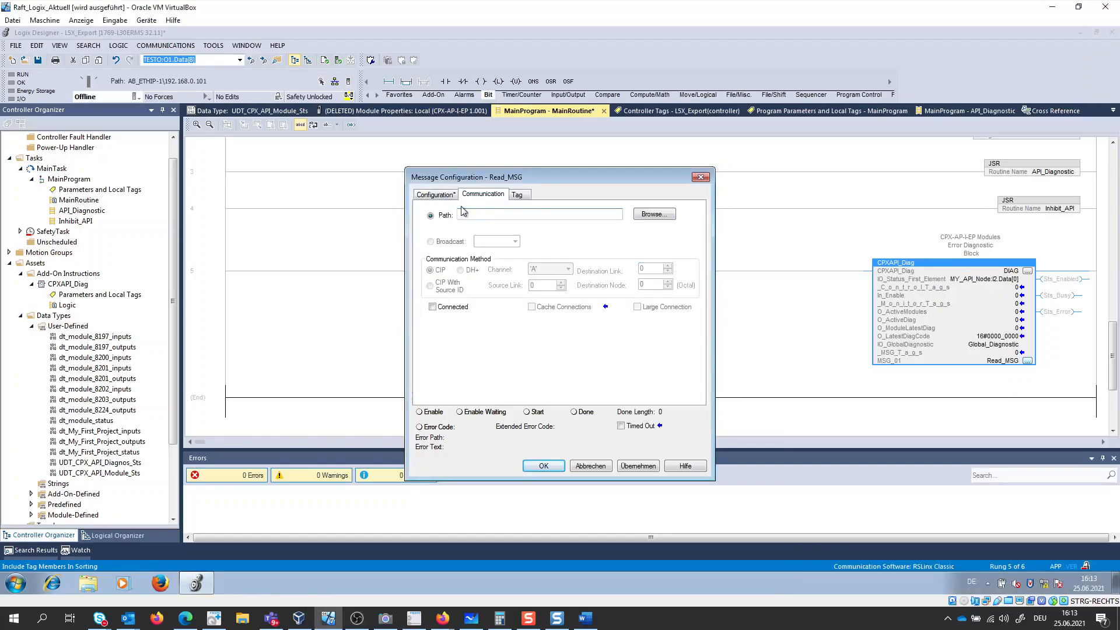
click(643, 214)
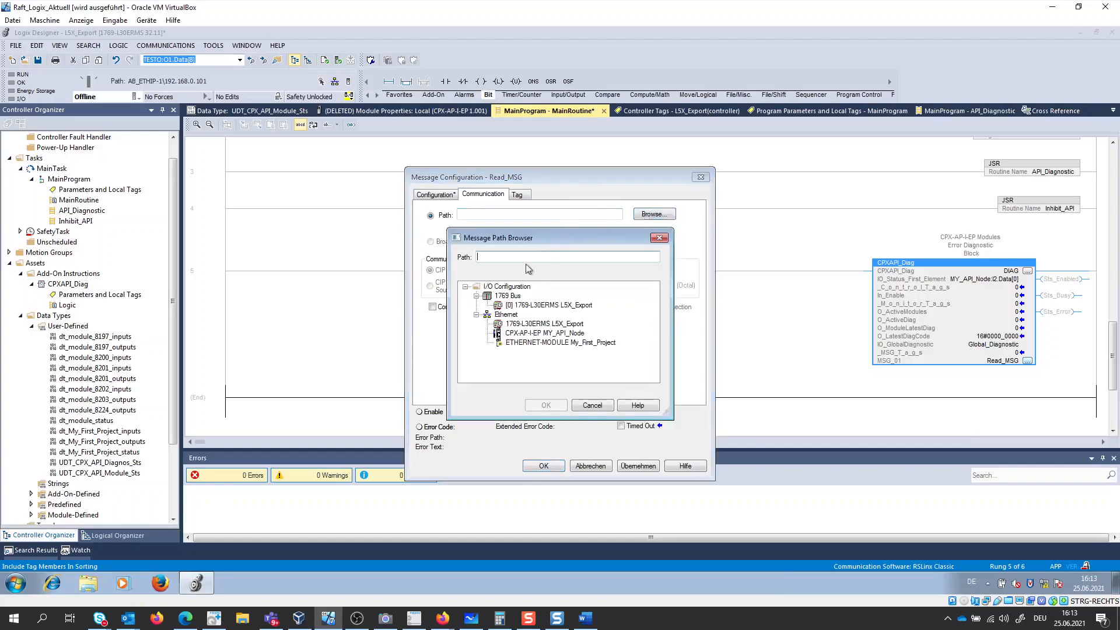
click(525, 334)
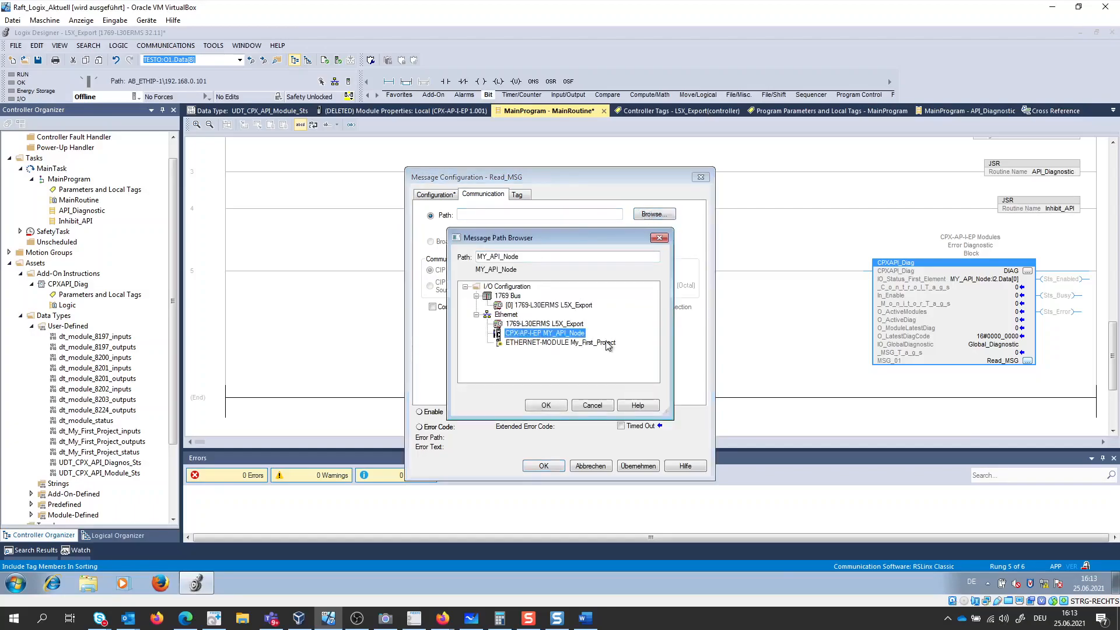
click(546, 405)
click(629, 467)
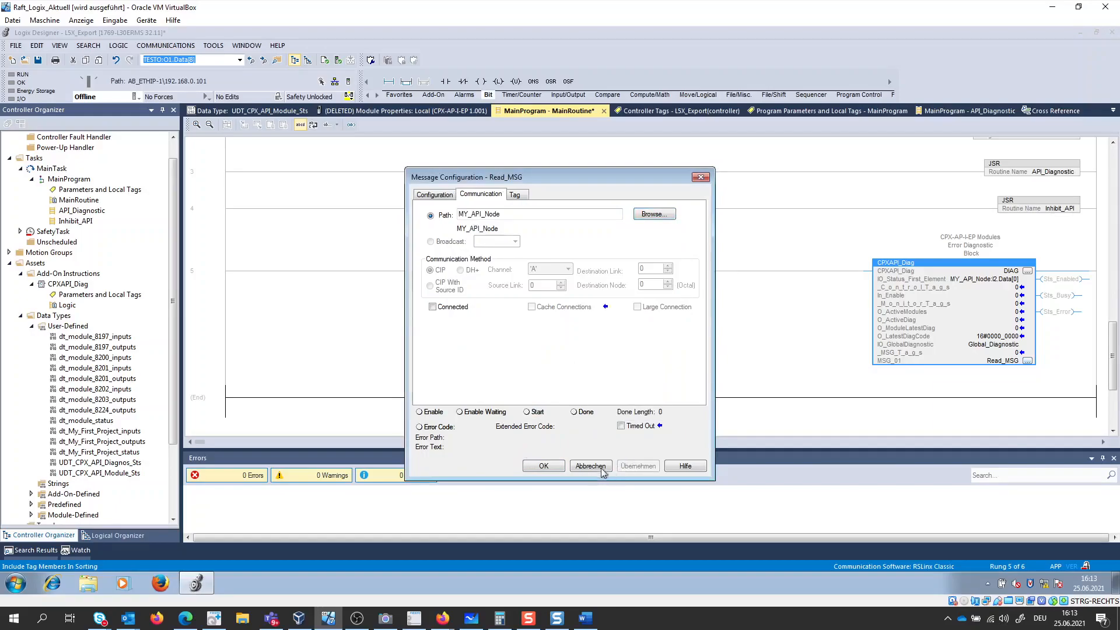
click(539, 466)
- Download the L5X_Export project to the controller and change it back to Remote Run mode
click(135, 97)
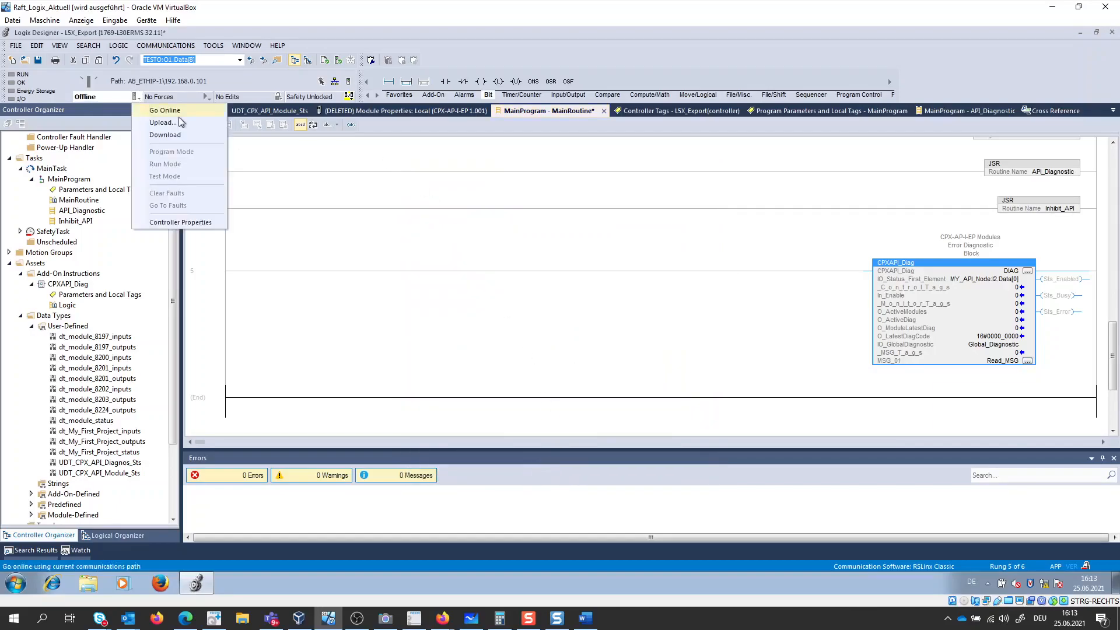
click(184, 134)
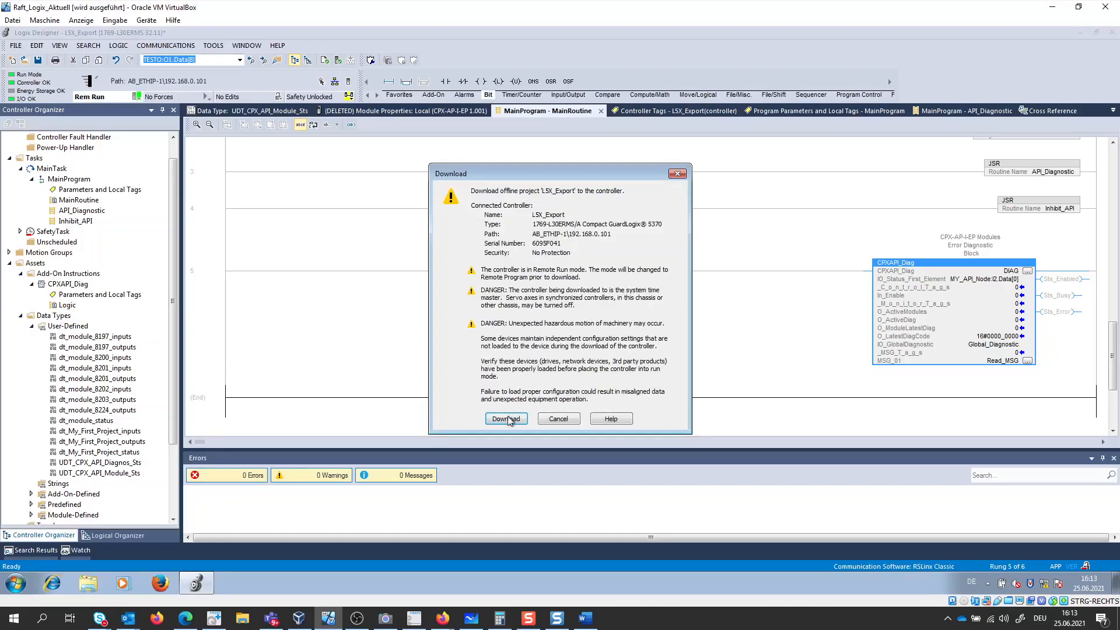
click(511, 420)
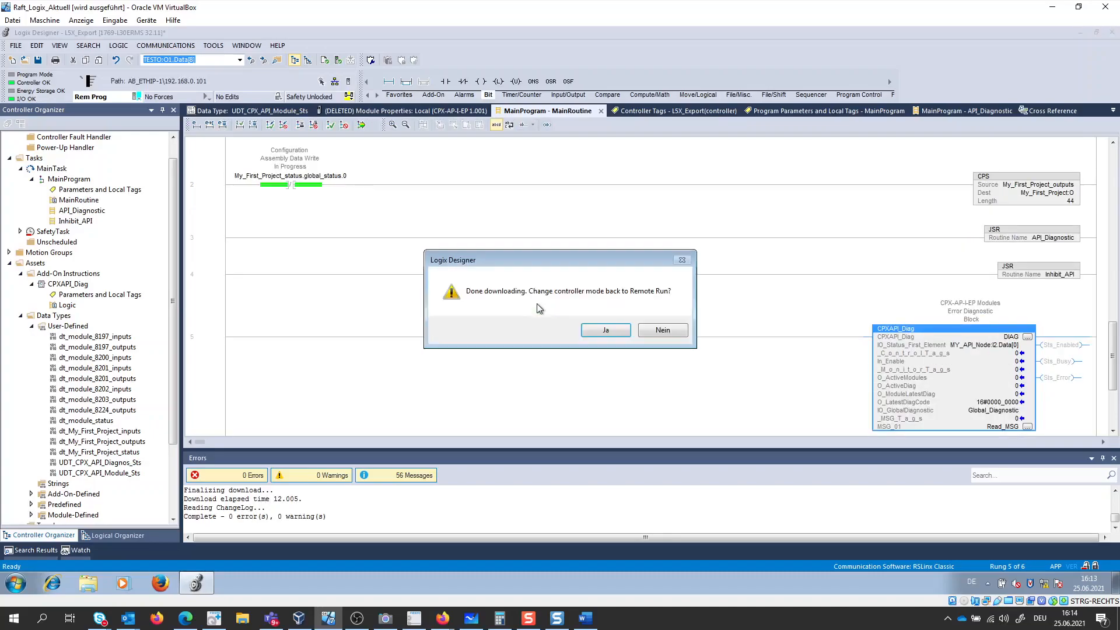
click(602, 332)
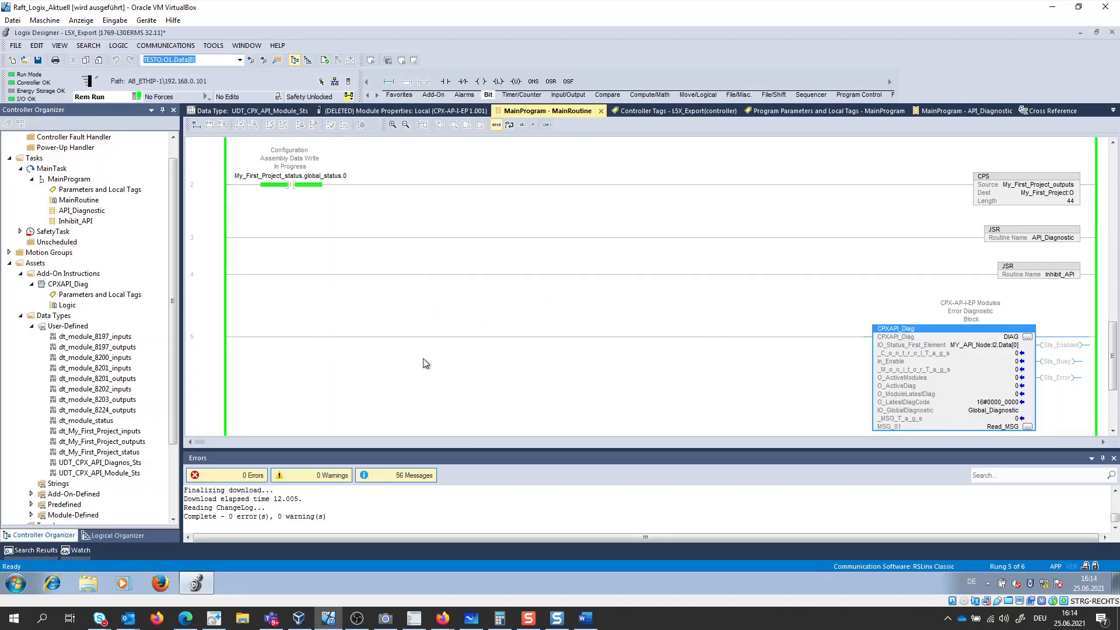
- Set the In_Enable parameter of the CPXAPI_Diag instruction on rung 5 to 1
mouse_move(1000, 368)
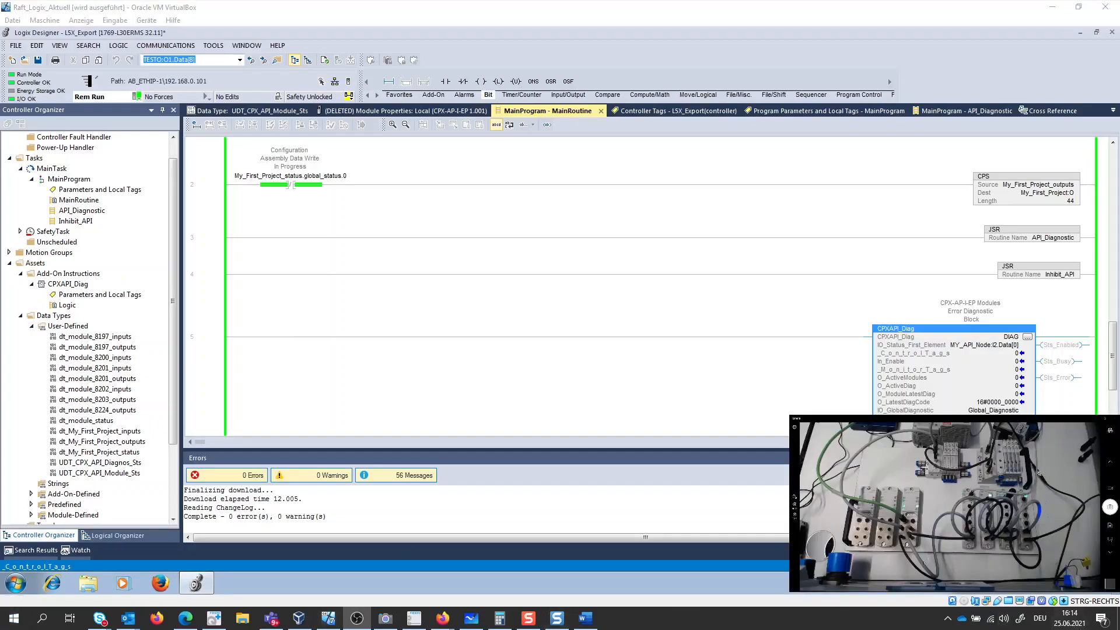
click(655, 321)
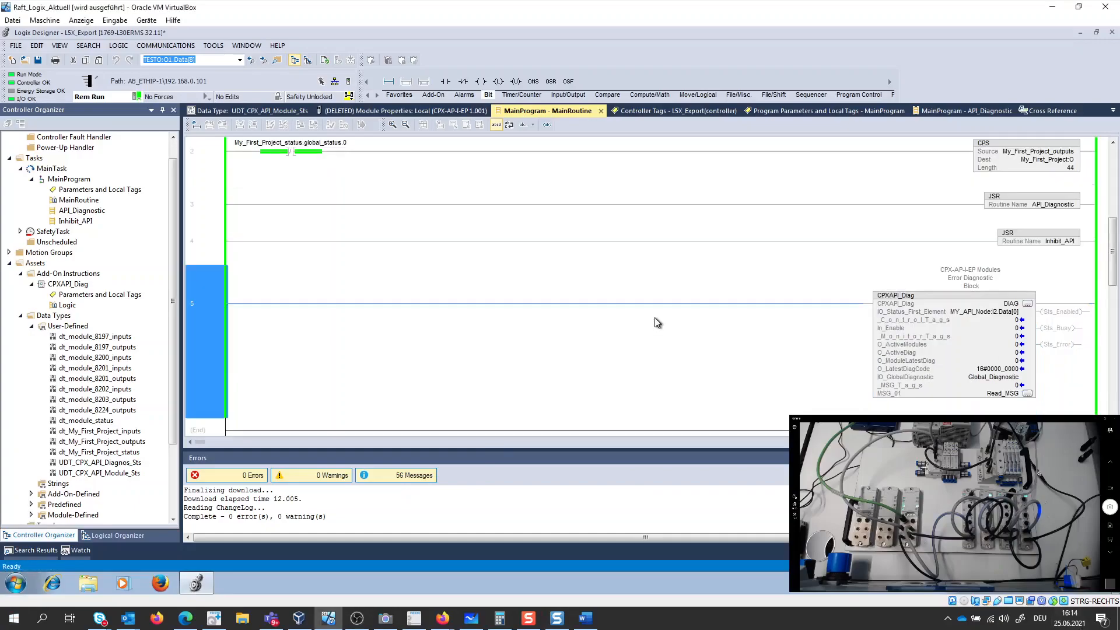
drag(1116, 267, 1117, 320)
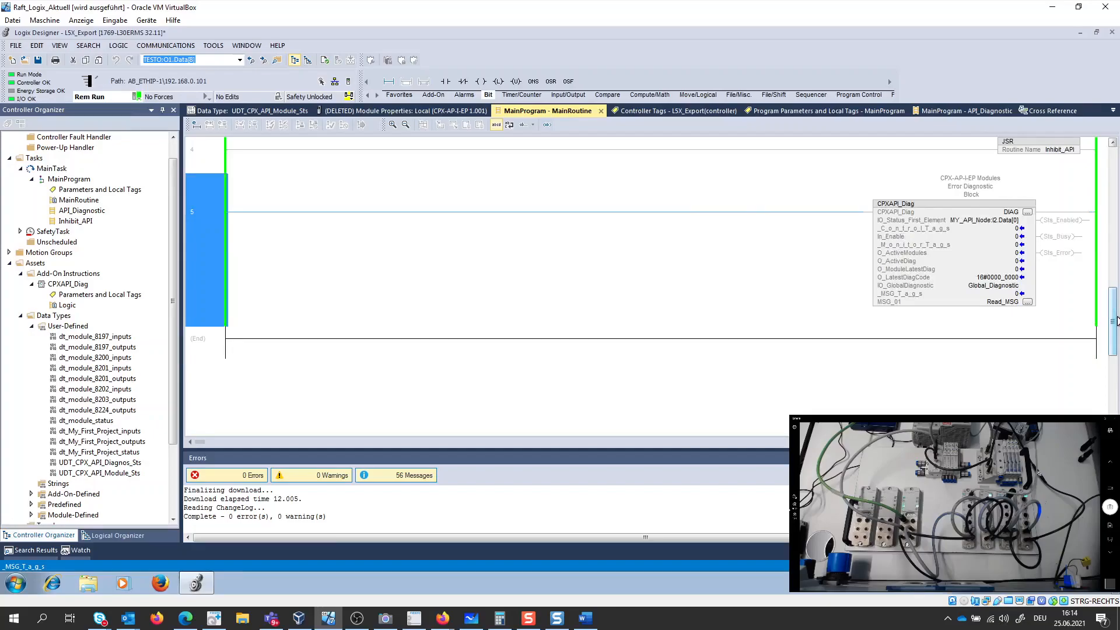
click(1008, 237)
text(1)
key(Return)
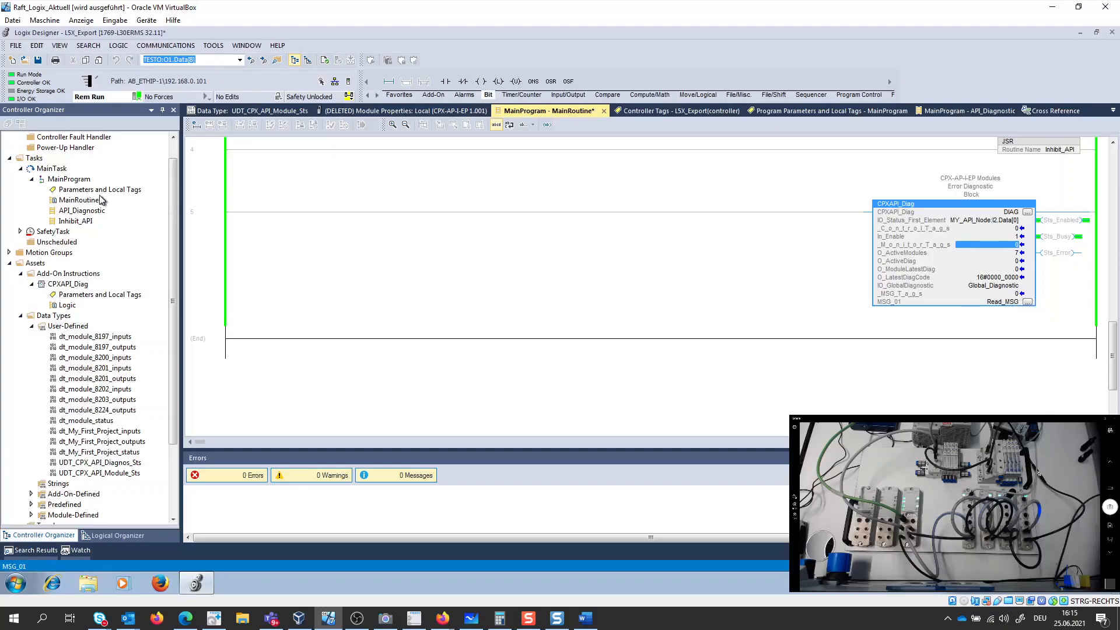
- Open the controller tags and expand Global_Diagnostic to examine its diagnostic values and module entries
click(173, 149)
double_click(60, 148)
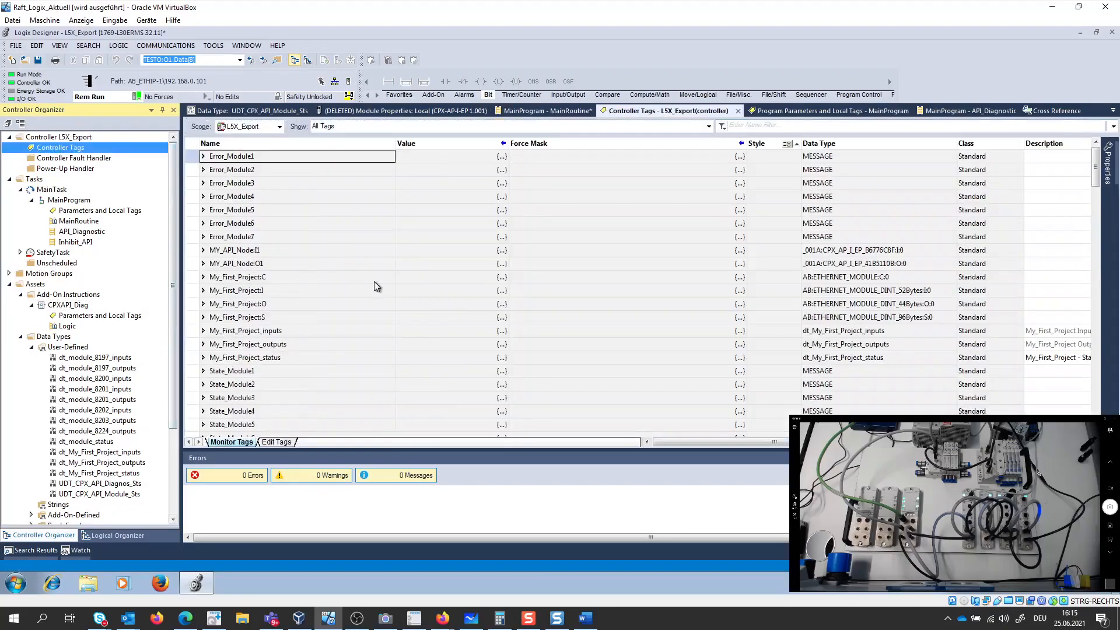
scroll(301, 309, down, 7)
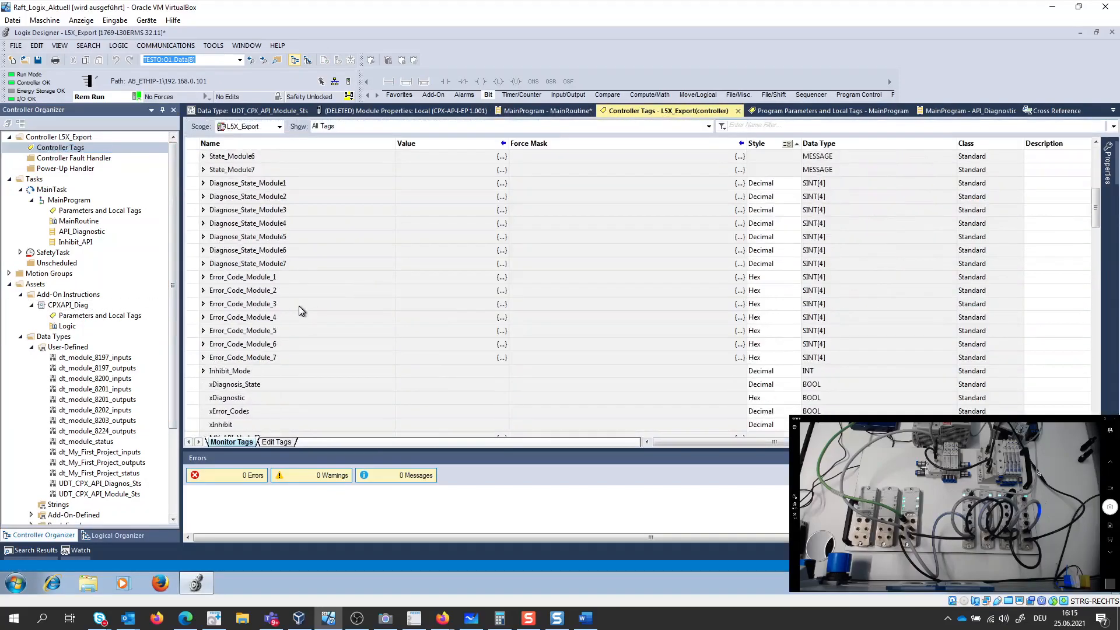
scroll(299, 305, down, 9)
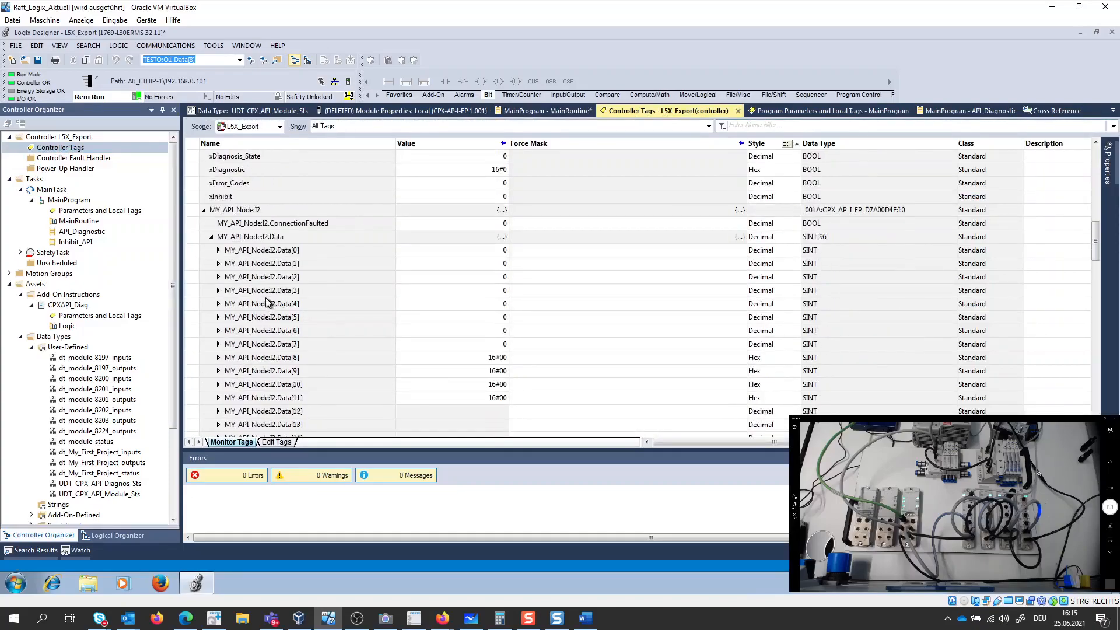
scroll(268, 302, down, 7)
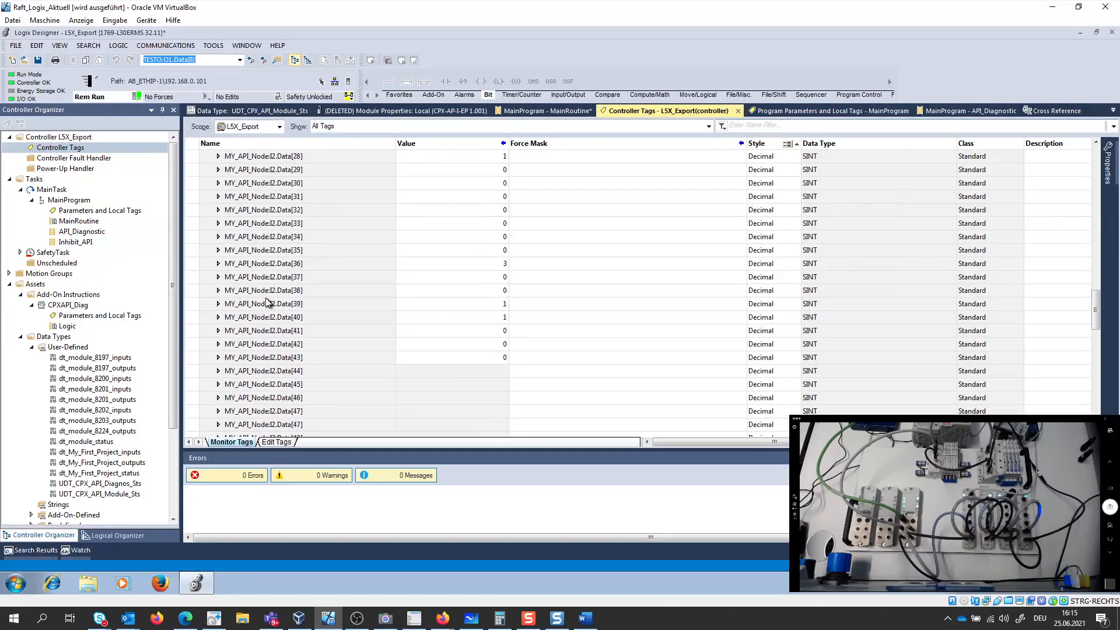
scroll(266, 298, down, 13)
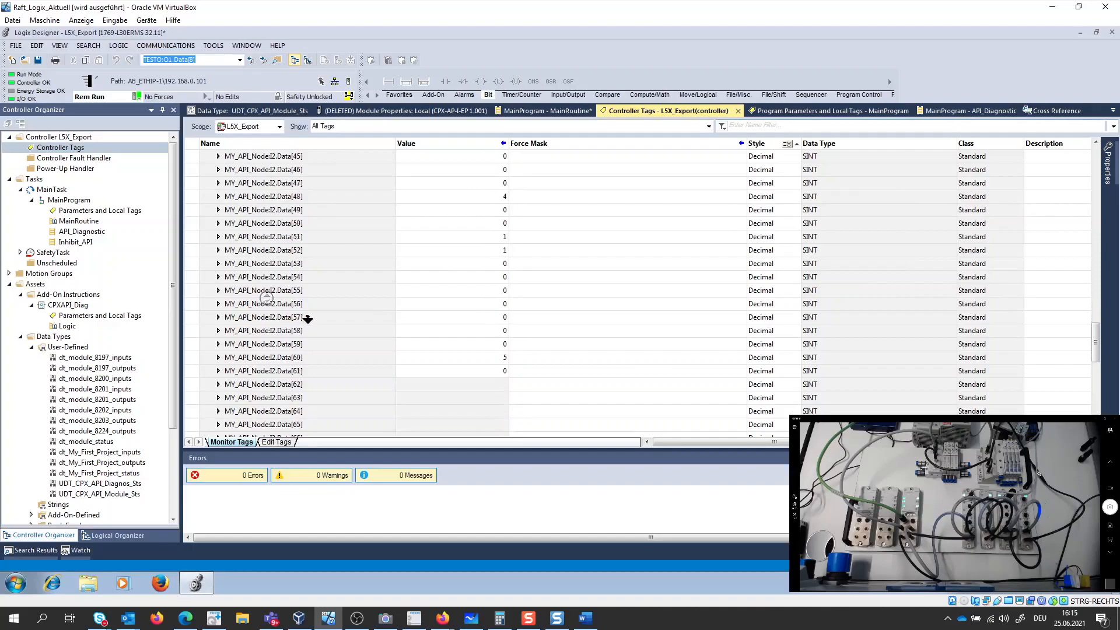
scroll(312, 393, down, 10)
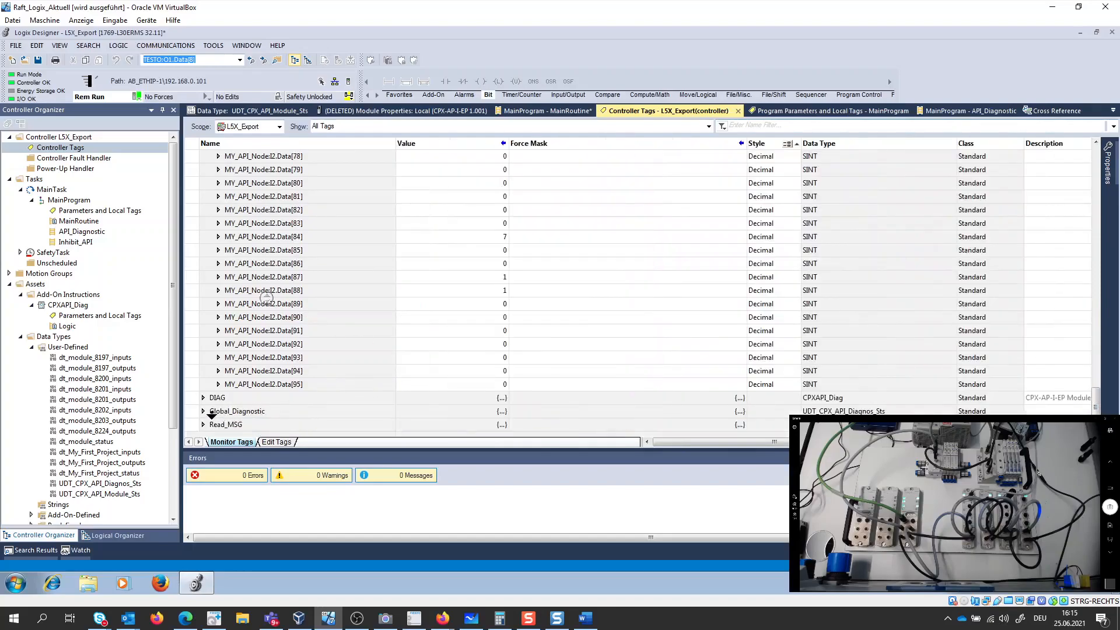
click(204, 412)
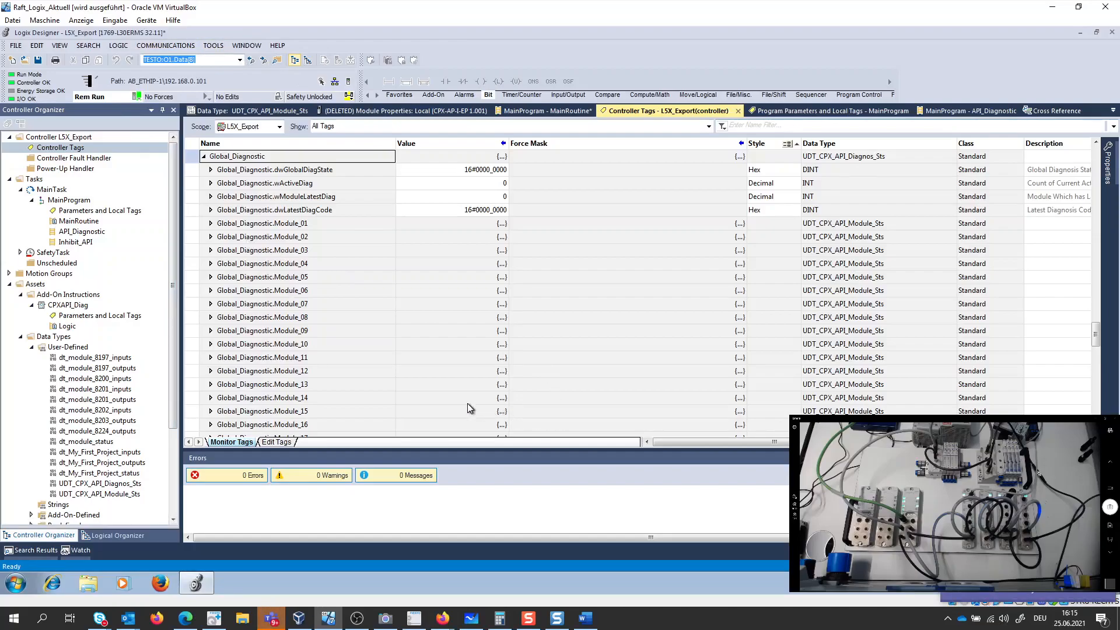
- Switch to Microsoft Whiteboard to review the list of diagnostic possibilities, and return to Logix Designer
click(471, 621)
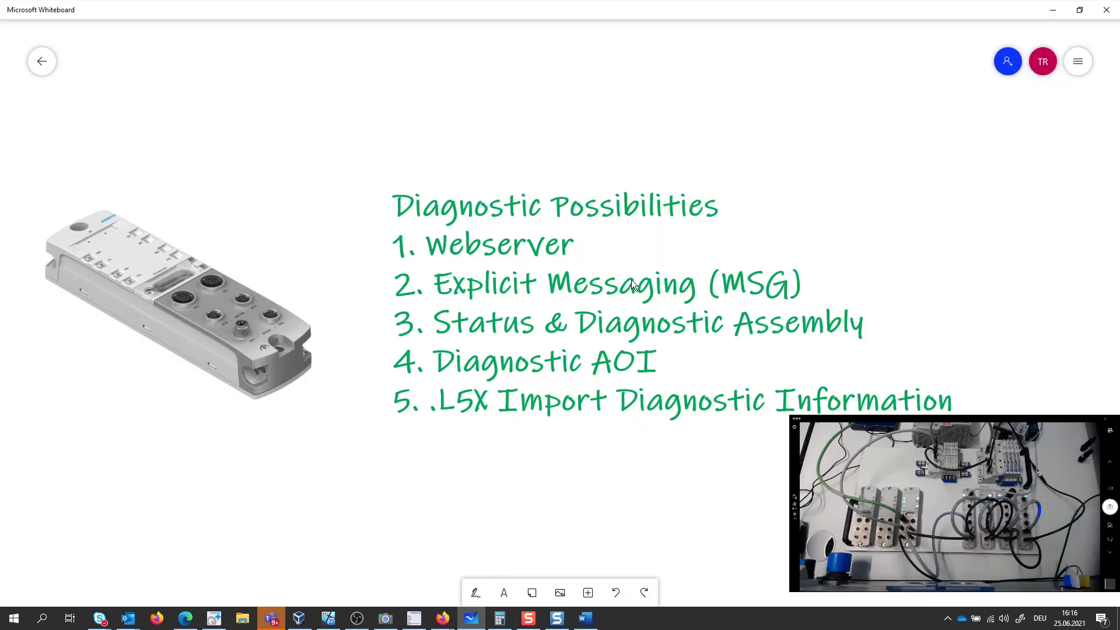
click(1056, 12)
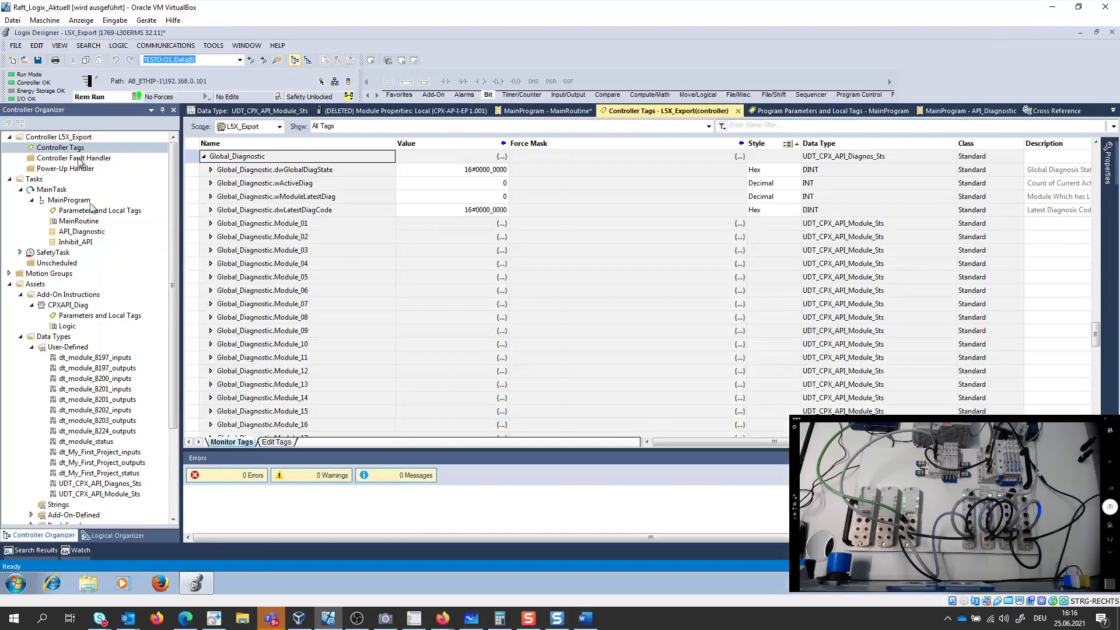
- Select the ETHERNET-MODULE My_First_Project under the I/O configuration's Ethernet branch and take the project offline
click(31, 347)
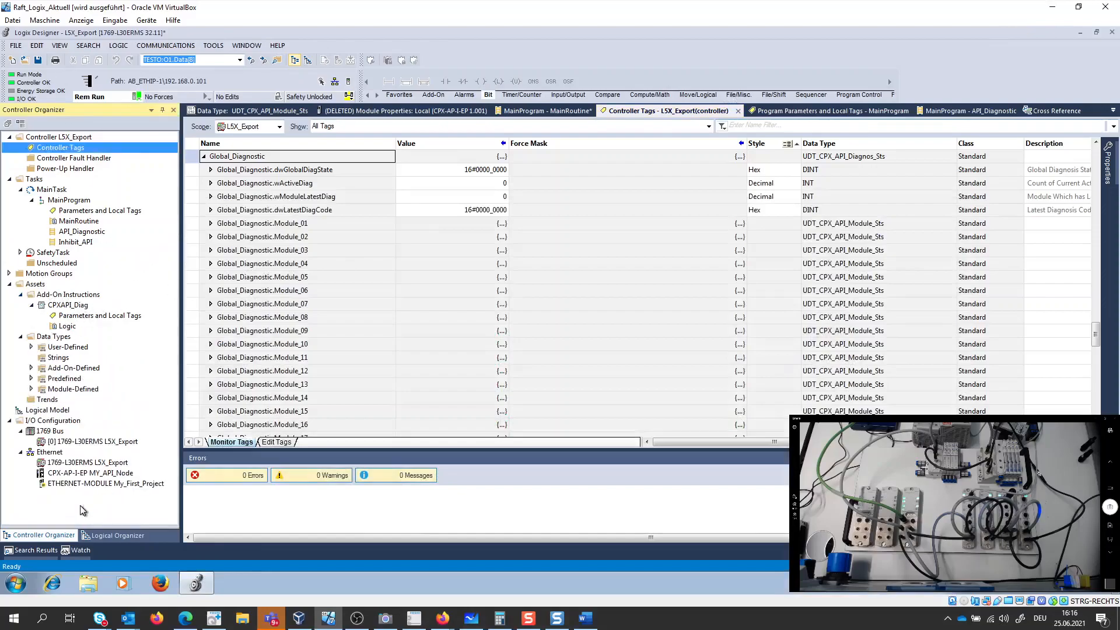
click(68, 485)
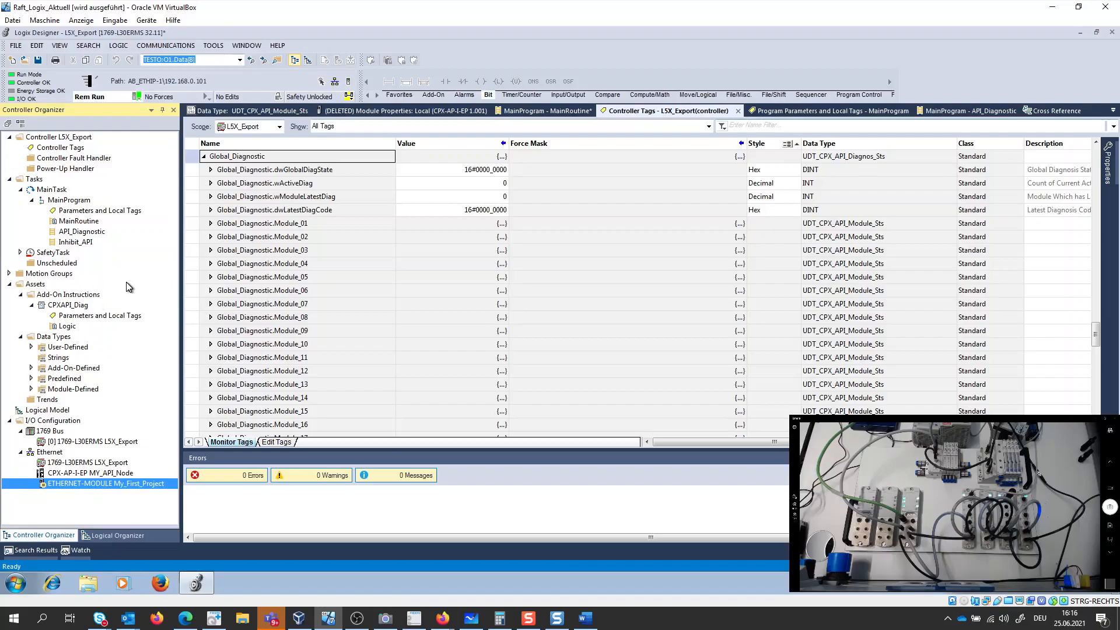
click(139, 98)
click(153, 111)
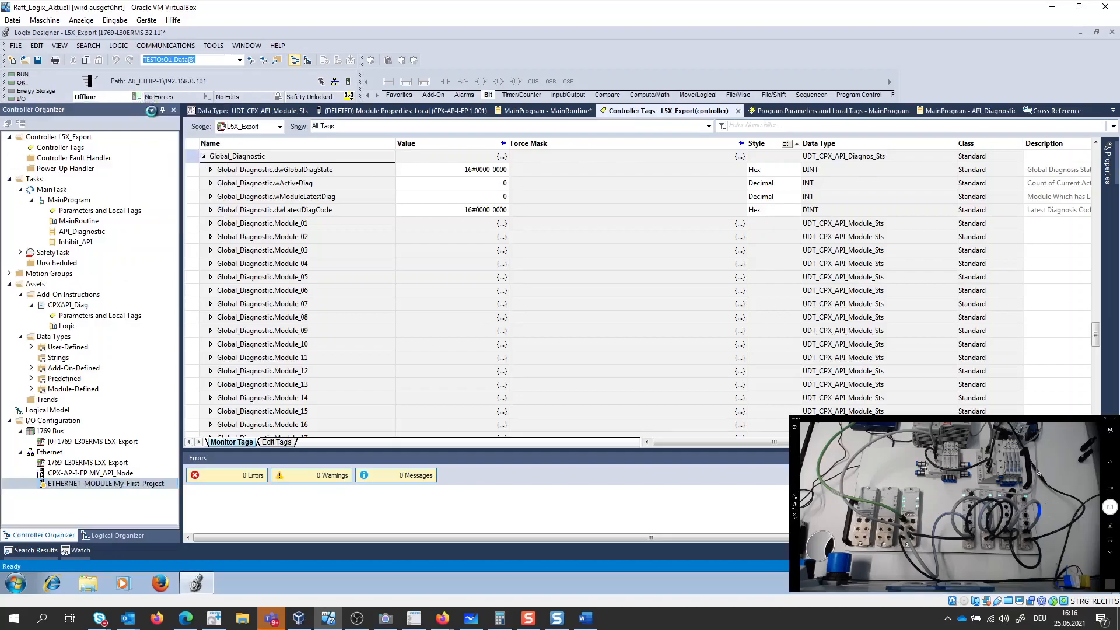
- Set the IP address of the CPX-AP-I-EP module MY_API_Node to 192.168.0.10 and apply it
double_click(80, 474)
double_click(677, 229)
text(68.0.)
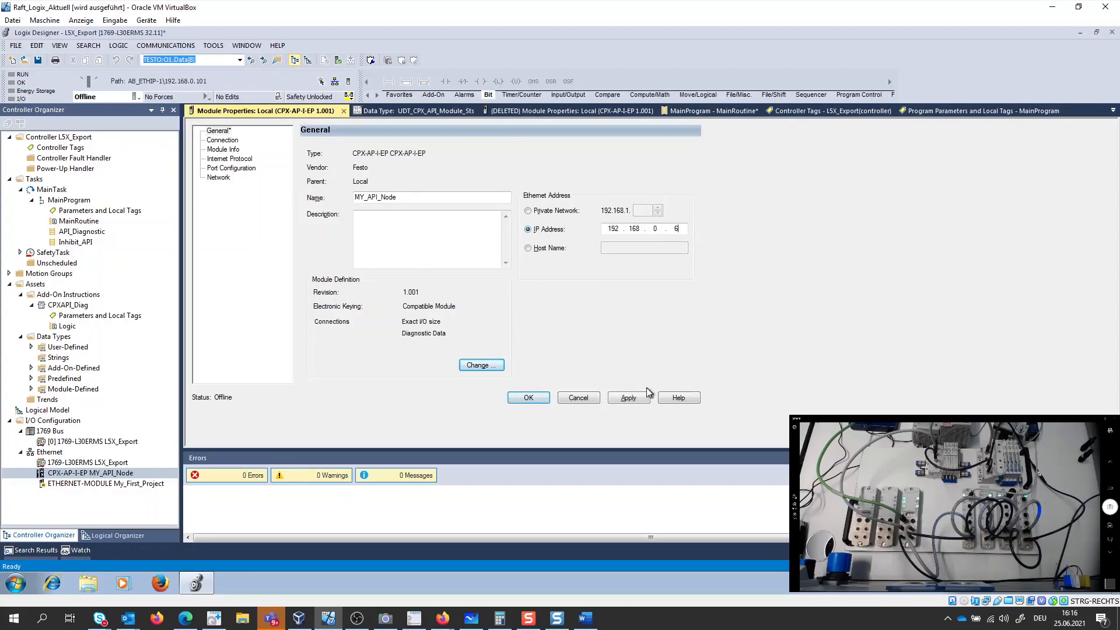
text(10)
click(639, 400)
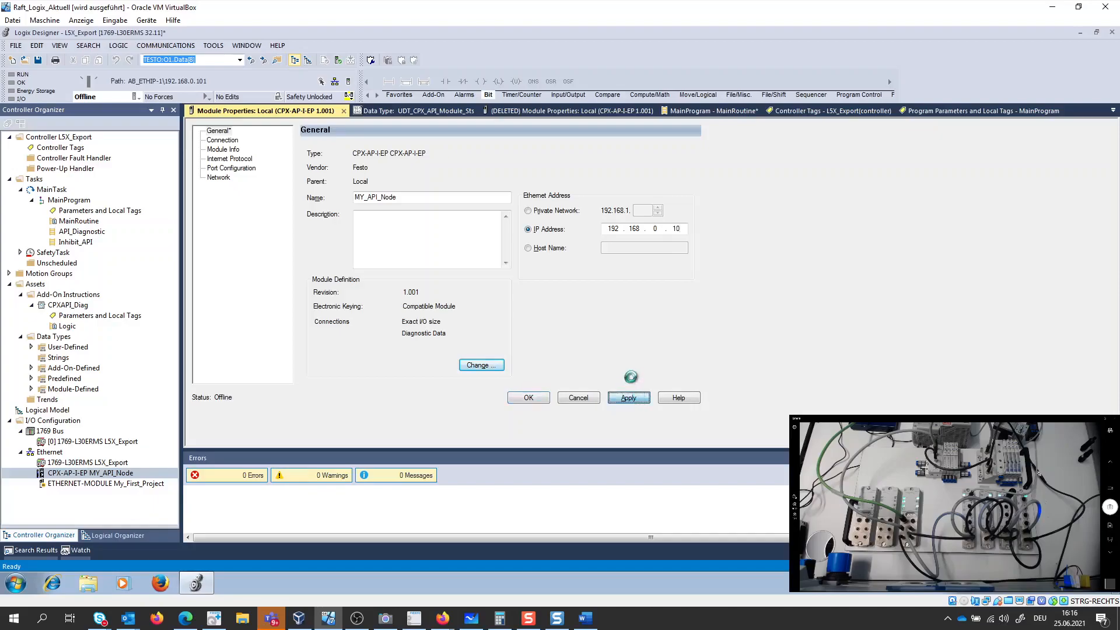
- Inhibit the MY_API_Node module in its connection settings and accept the module properties
click(216, 141)
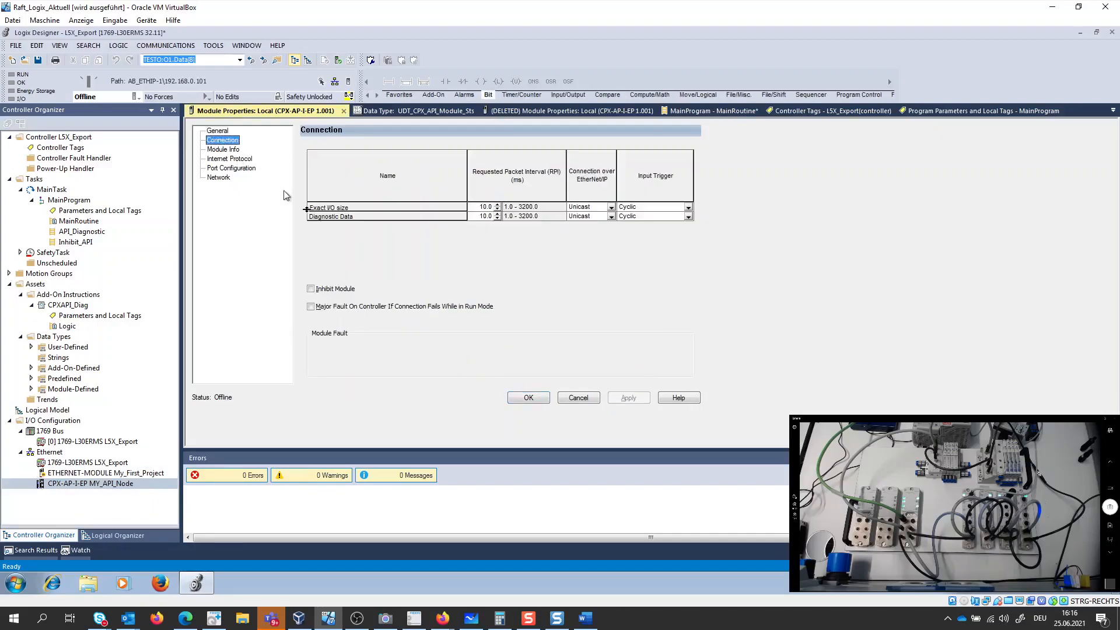
click(322, 289)
click(629, 399)
click(528, 398)
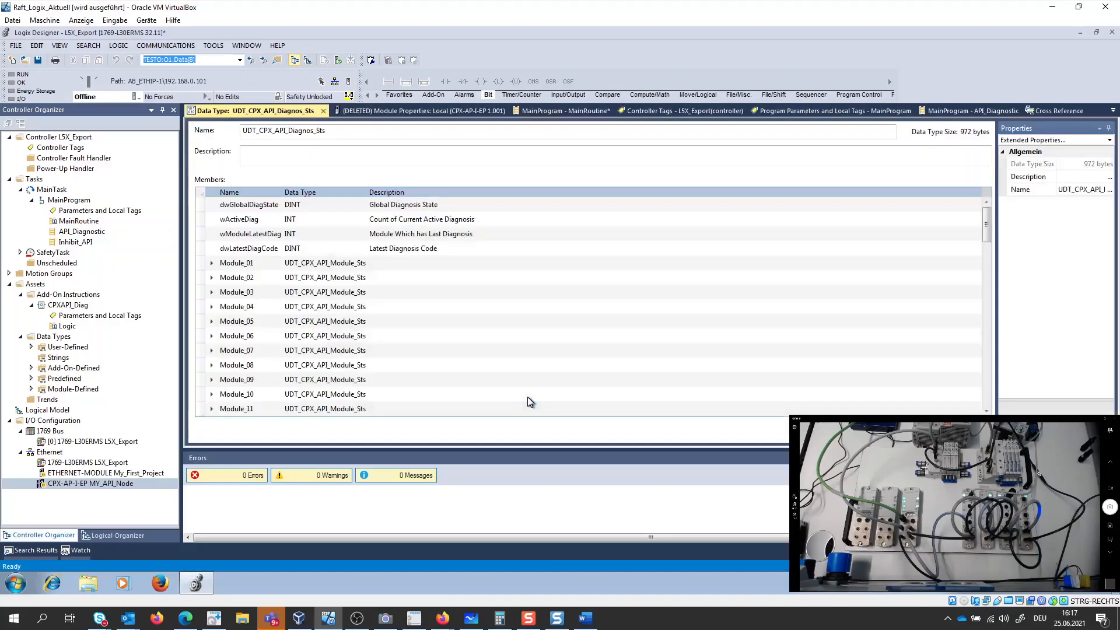
click(70, 486)
- Set the IP address of the ETHERNET-MODULE My_First_Project to 192.168.0.5 and apply it
double_click(70, 473)
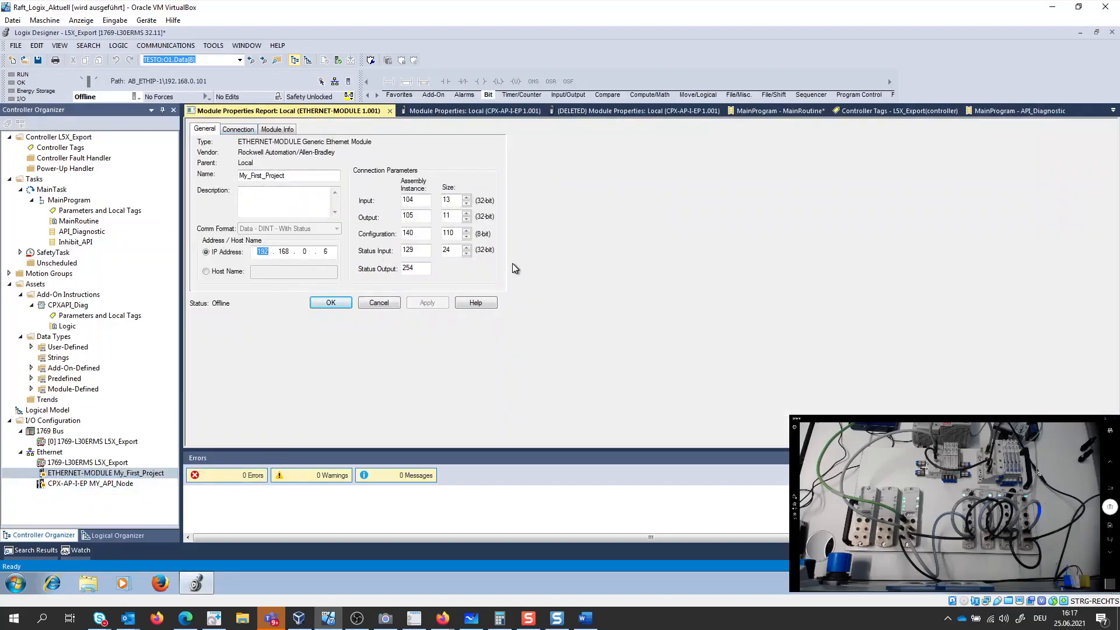
double_click(326, 251)
text(5)
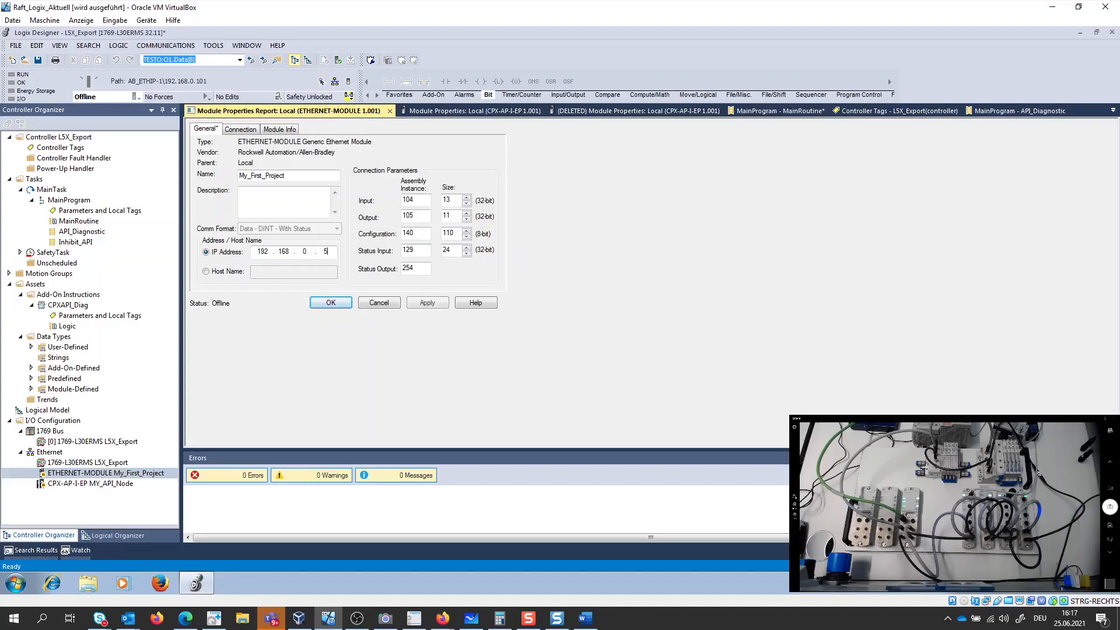
click(428, 303)
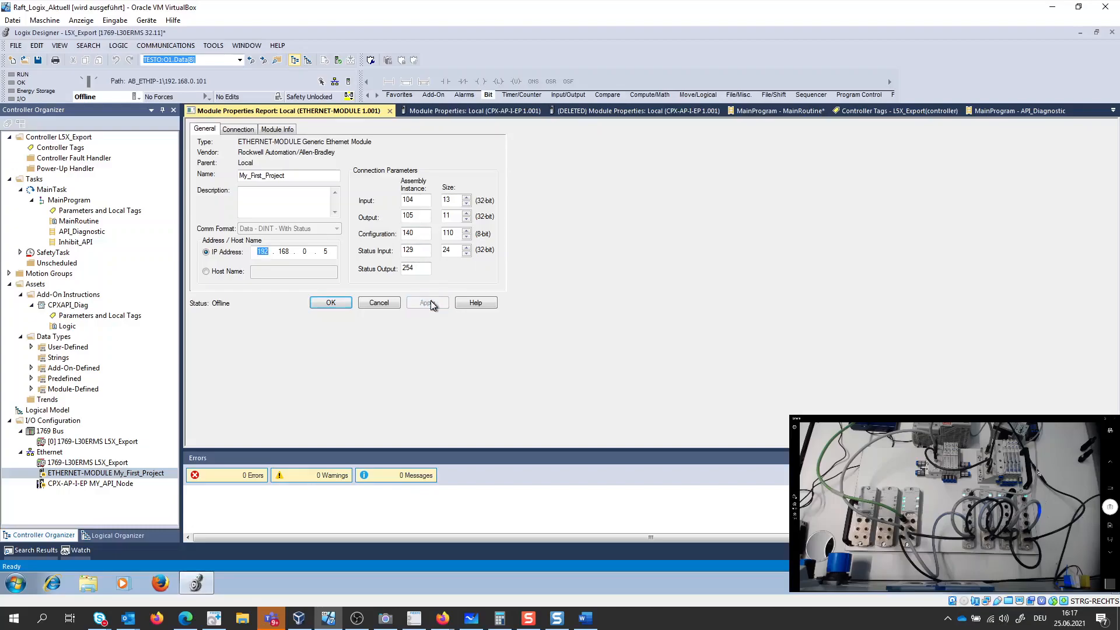
- Remove the inhibit from My_First_Project in its connection settings and accept the module properties
click(234, 129)
click(202, 168)
click(427, 303)
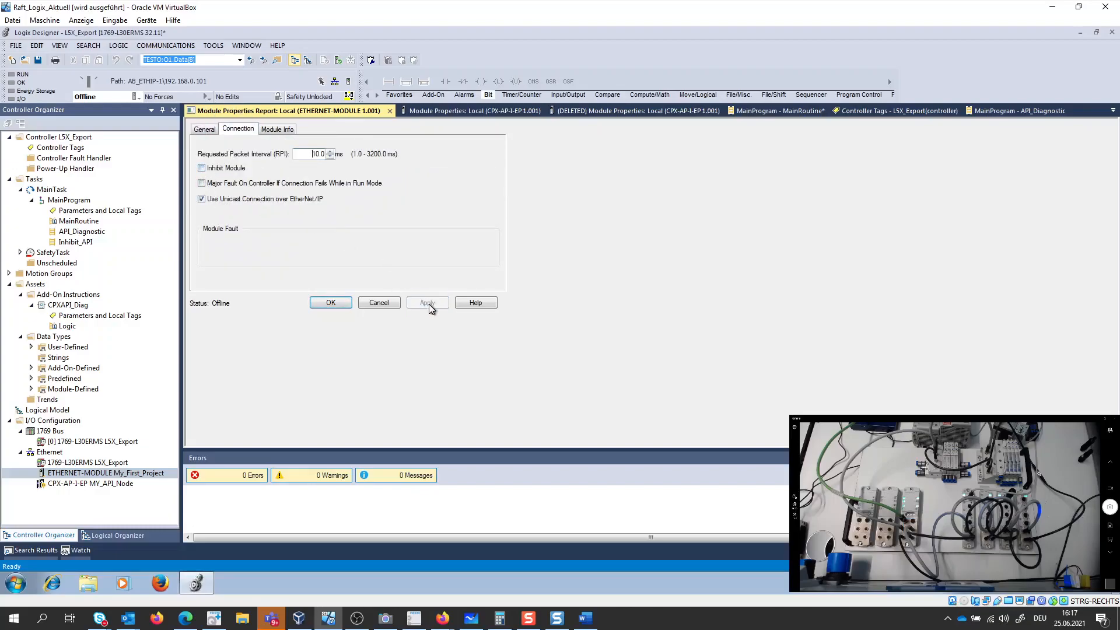
click(342, 304)
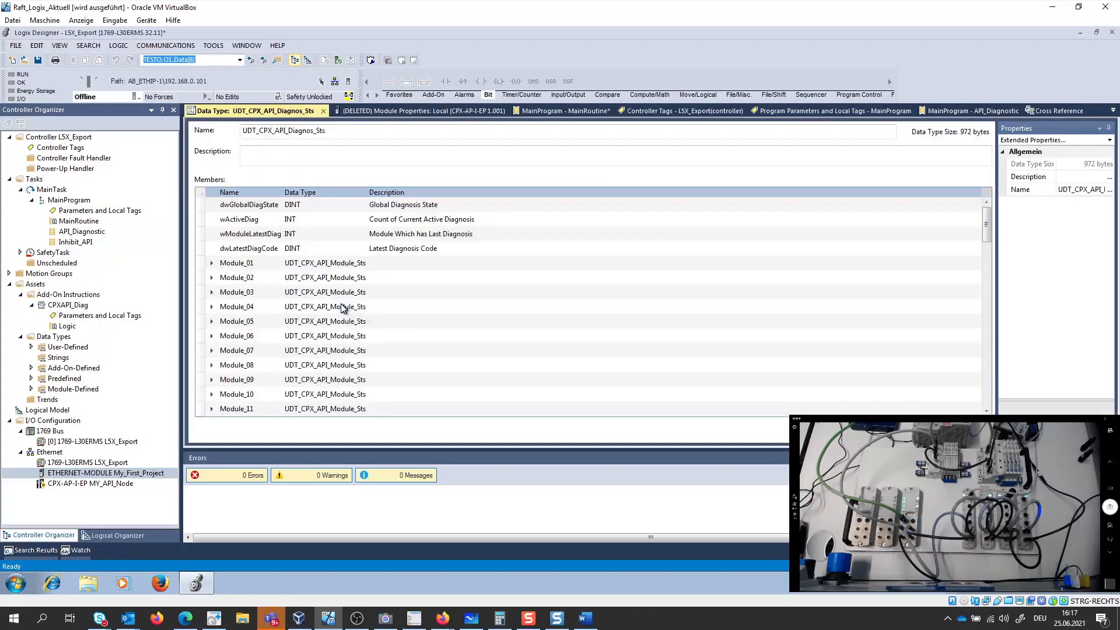
- Download the L5X_Export project to the controller and switch the controller back to Remote Run
click(135, 97)
click(176, 139)
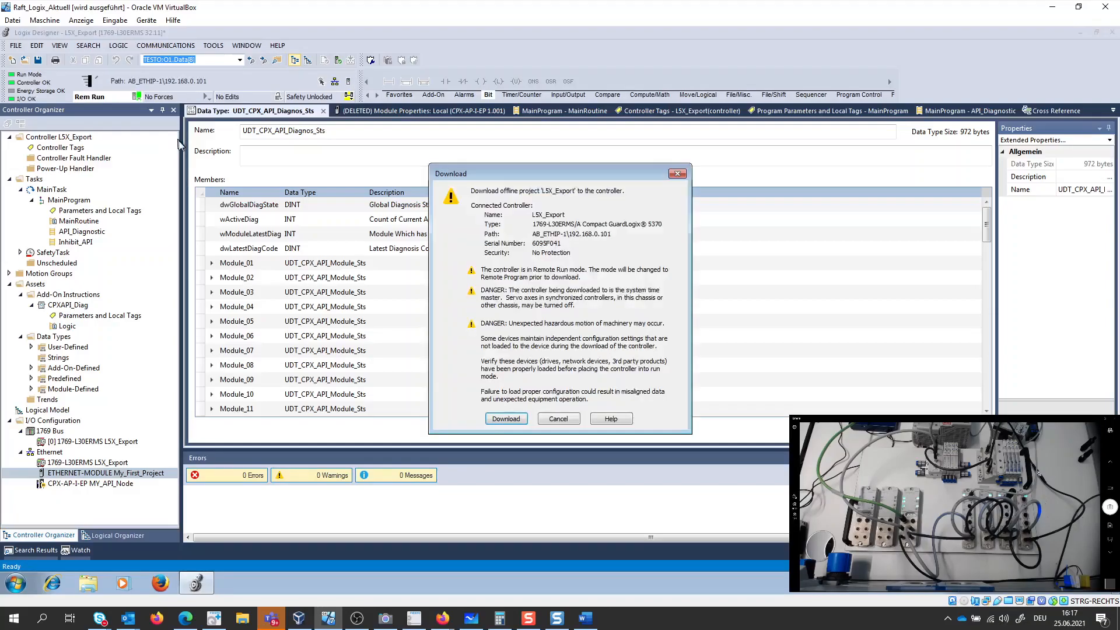
click(505, 420)
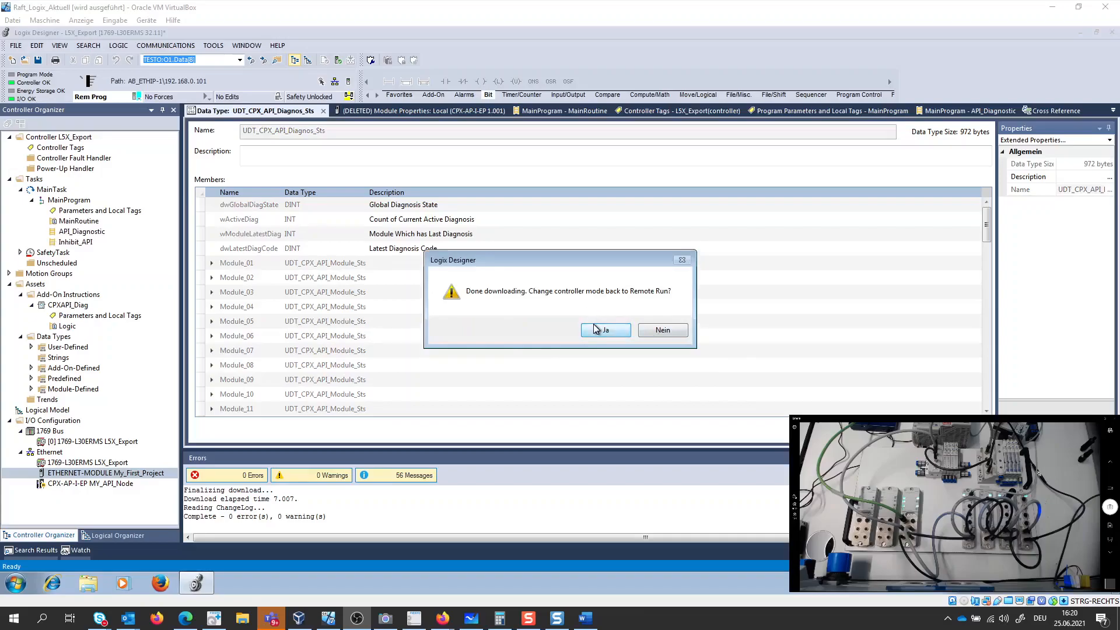
click(601, 330)
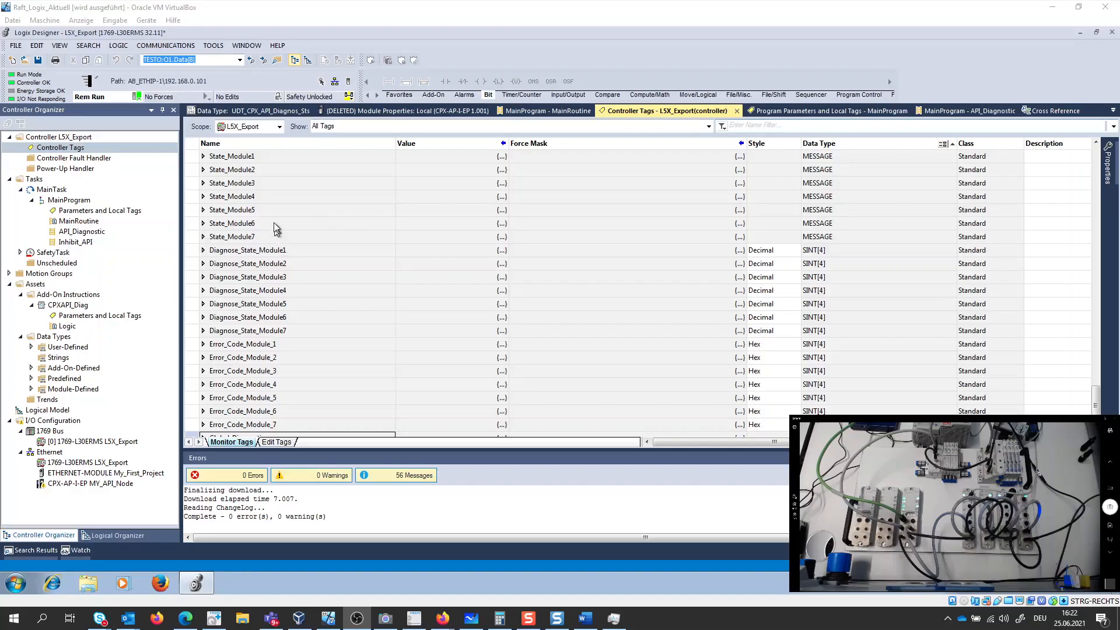
- Find the My_First_Project_status tag in the controller tags and expand it to show its members
scroll(270, 266, up, 5)
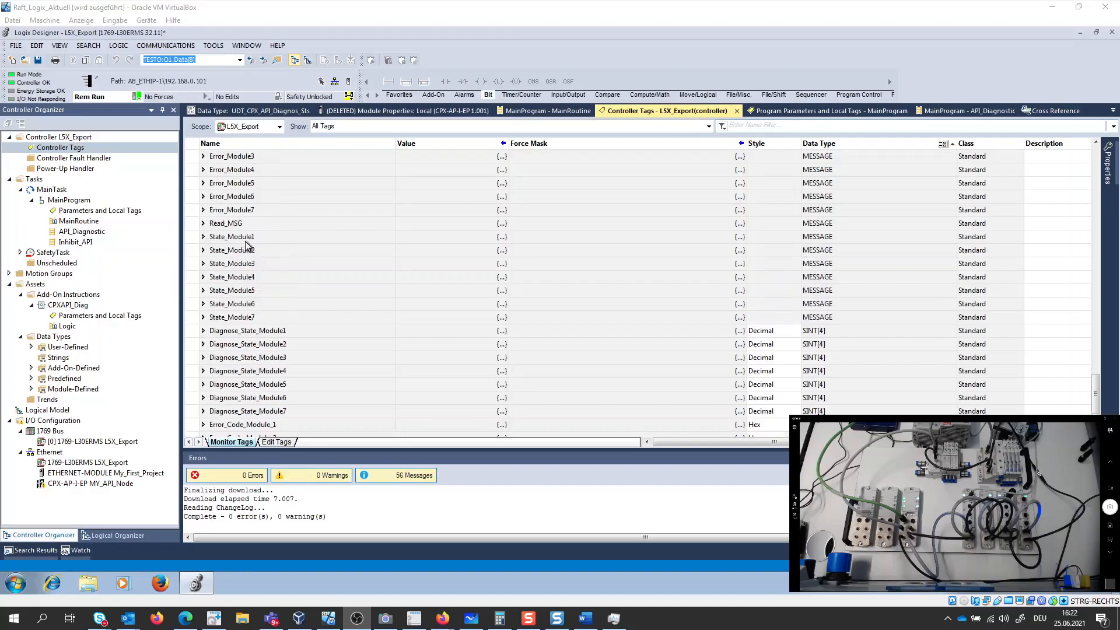
scroll(248, 247, up, 1)
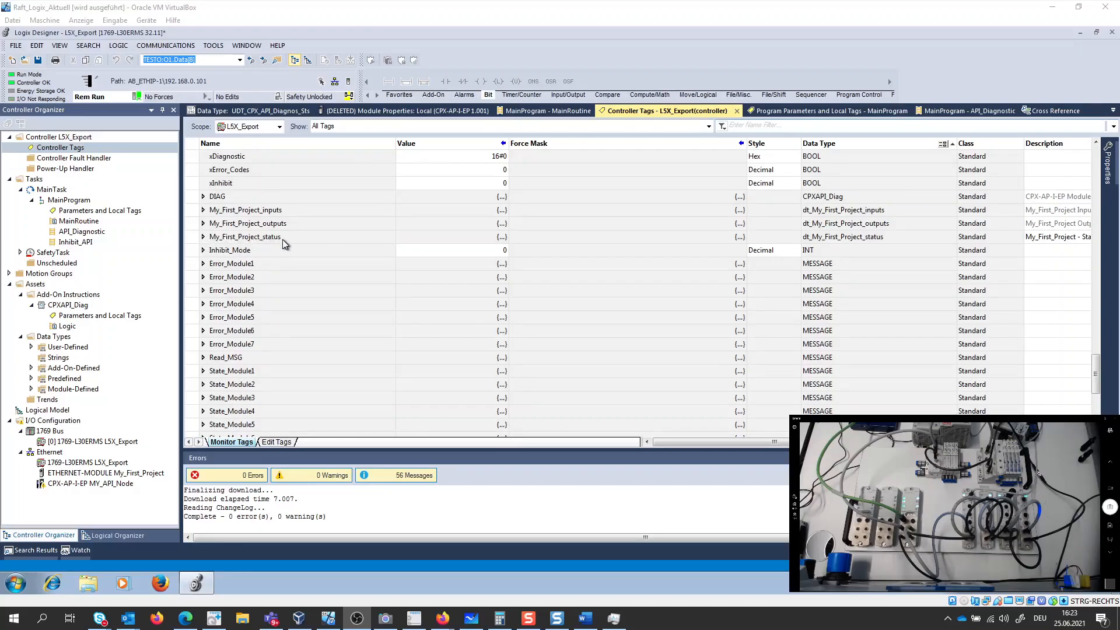
click(205, 238)
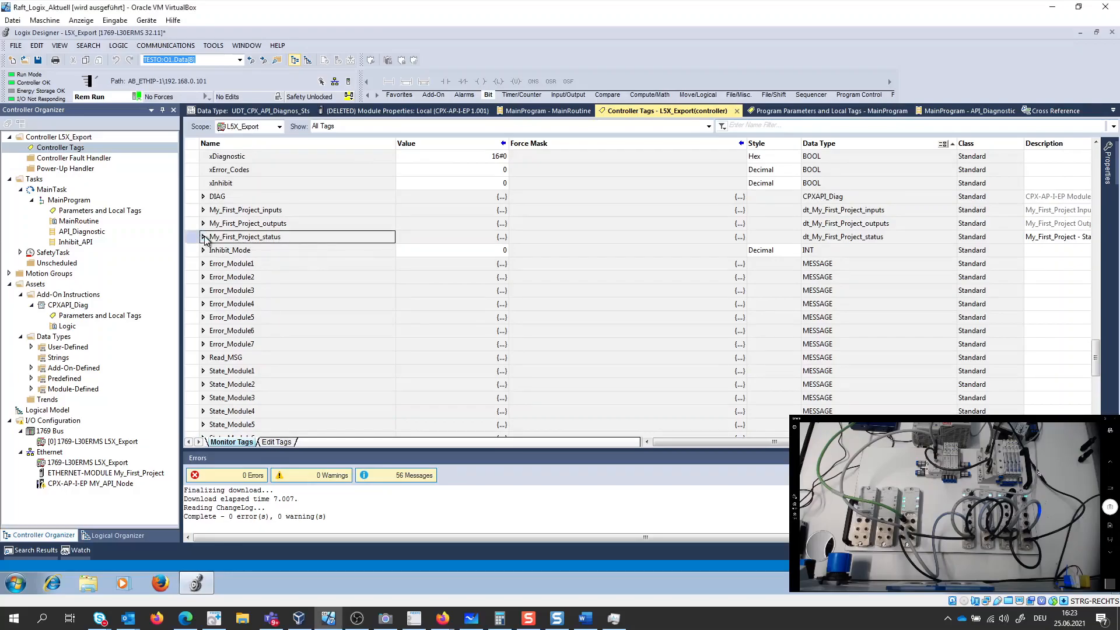
click(204, 236)
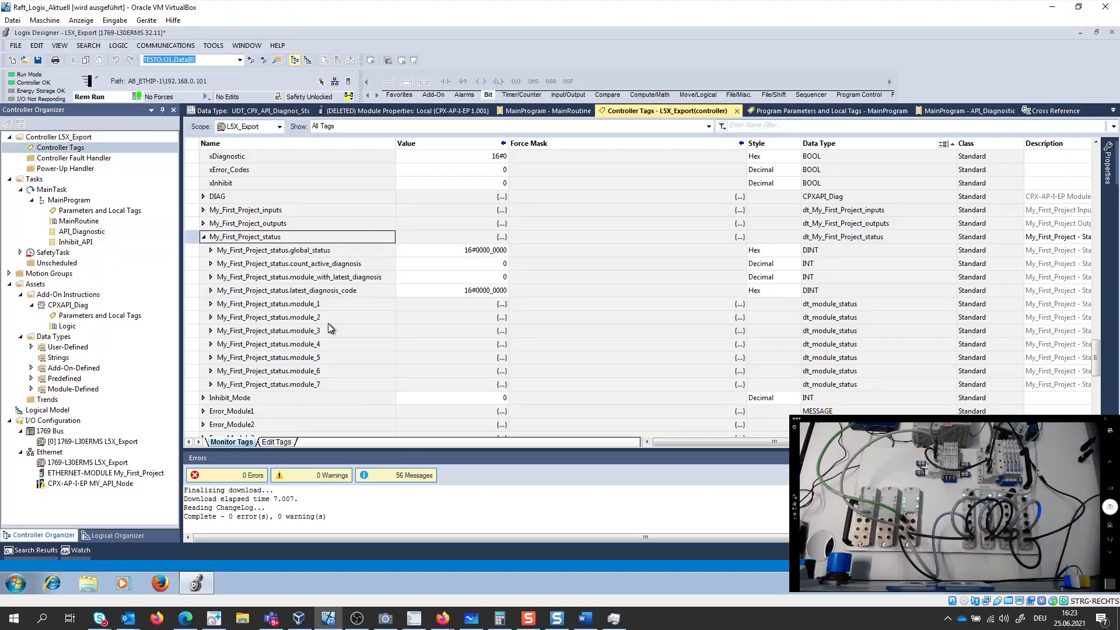
- Expand My_First_Project_status.global_status and read the descriptions of its individual diagnosis bits
drag(702, 444, 364, 343)
click(212, 252)
click(211, 250)
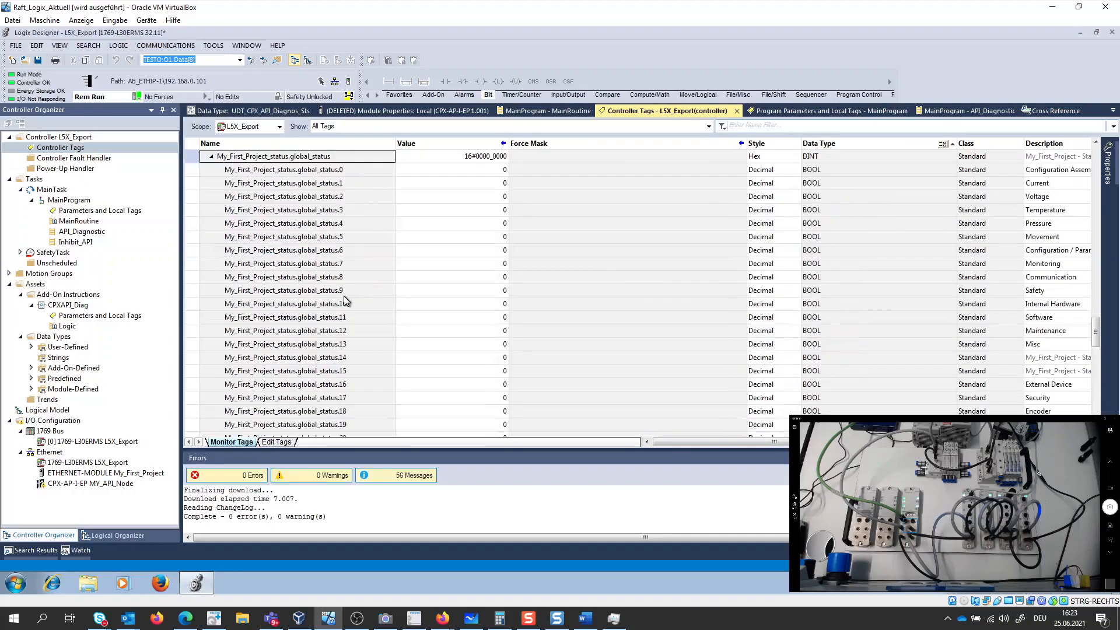
drag(762, 443, 904, 444)
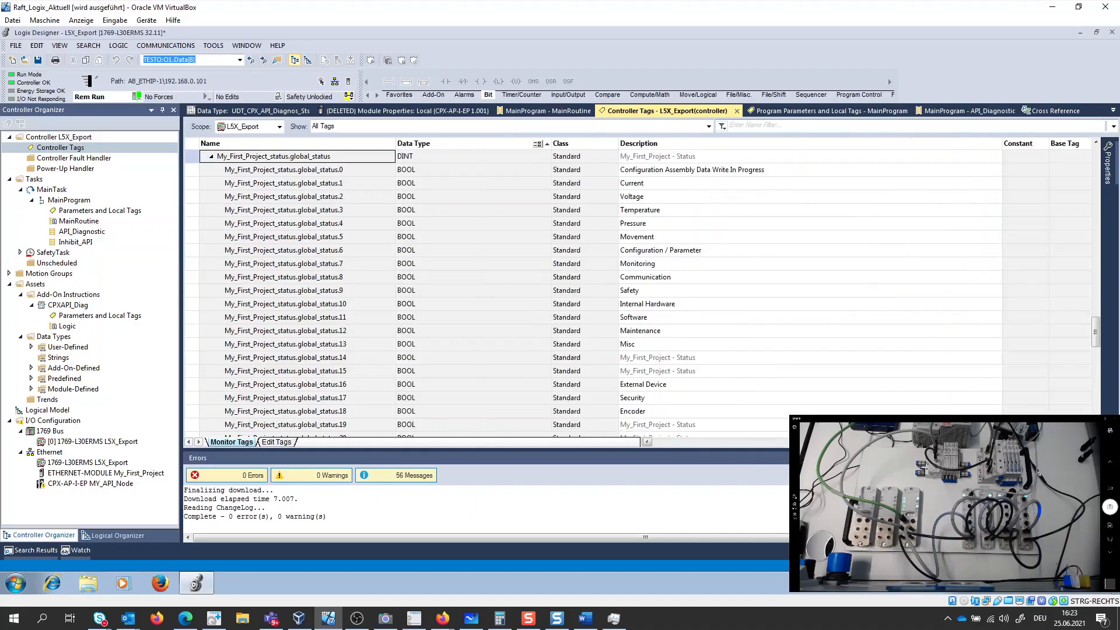
drag(934, 442, 637, 433)
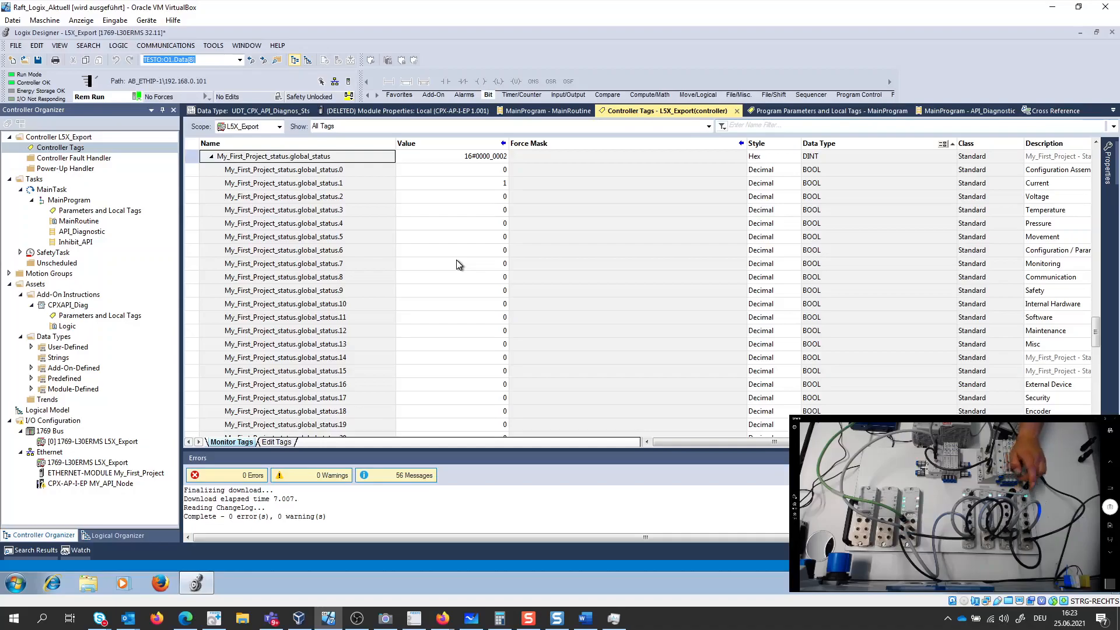
- Examine the global_status bit values, the active diagnosis count, the latest diagnosis module and code, and the module status entries of My_First_Project_status
scroll(345, 233, down, 5)
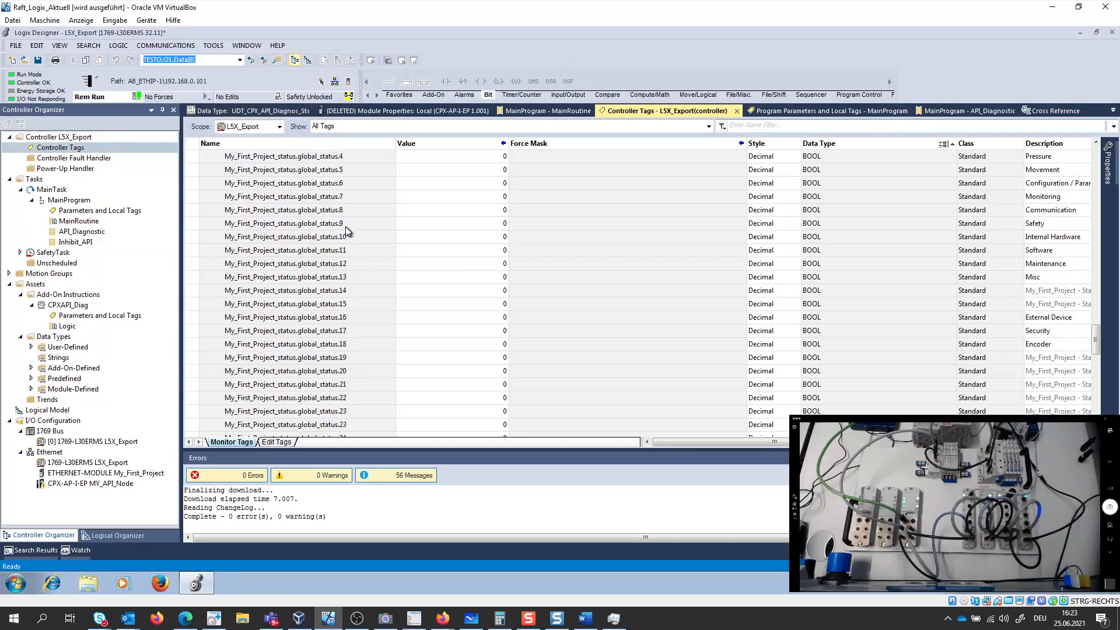
scroll(319, 224, down, 4)
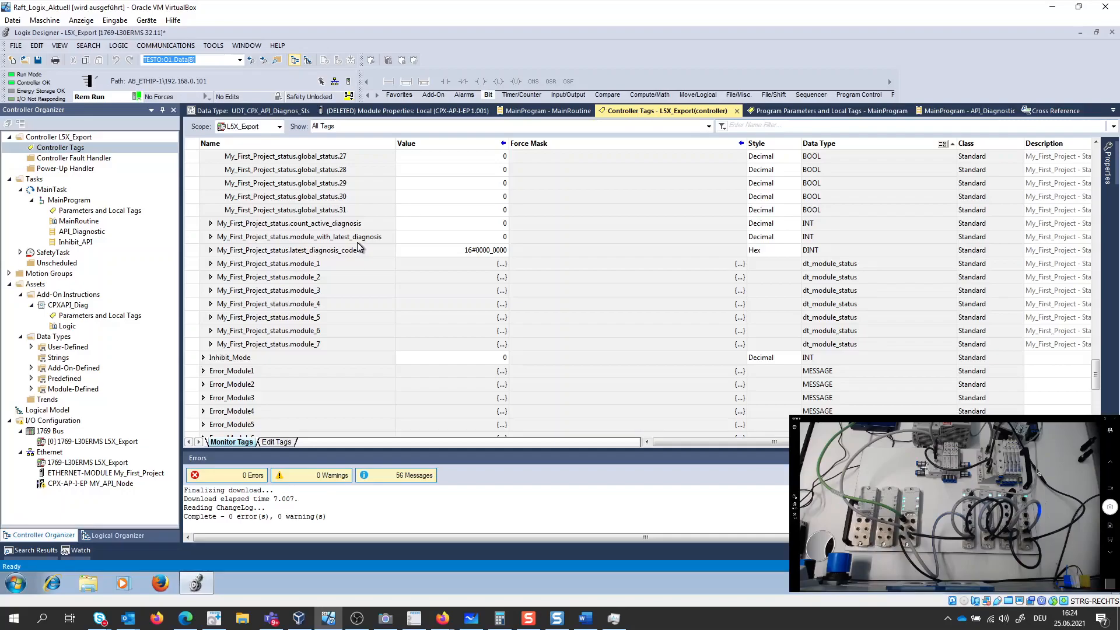
scroll(413, 265, up, 3)
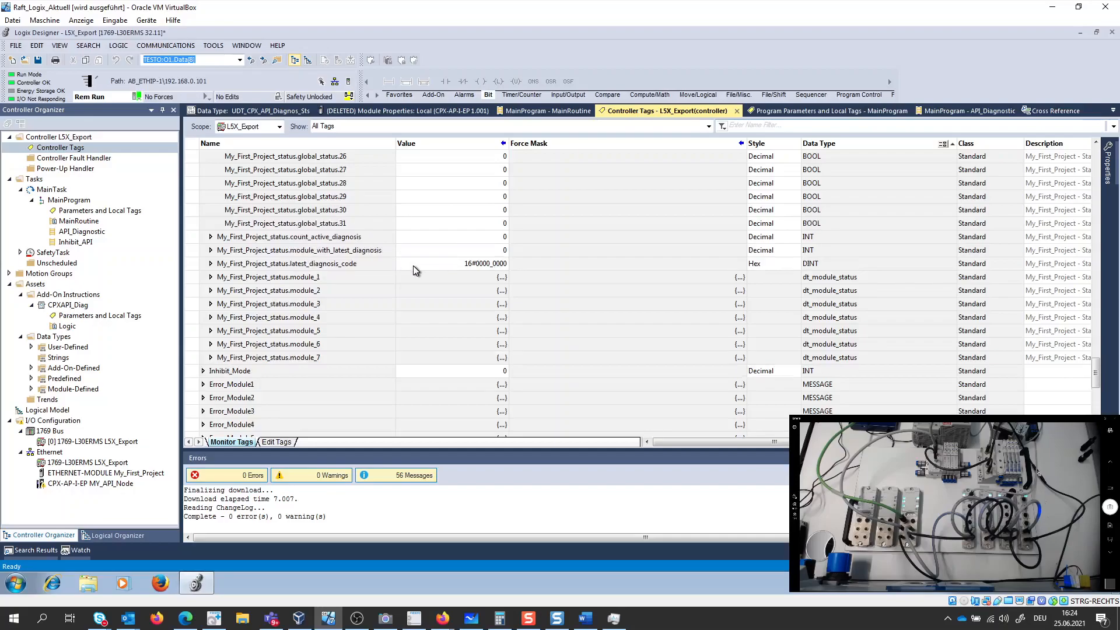
scroll(415, 271, up, 5)
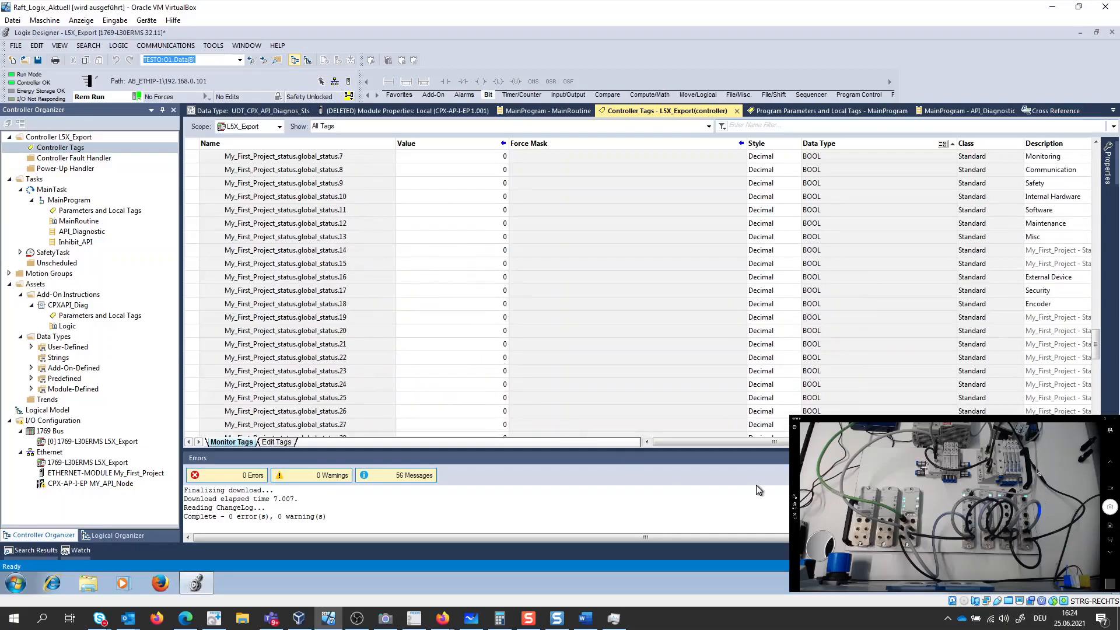
drag(707, 444, 683, 446)
scroll(458, 318, up, 3)
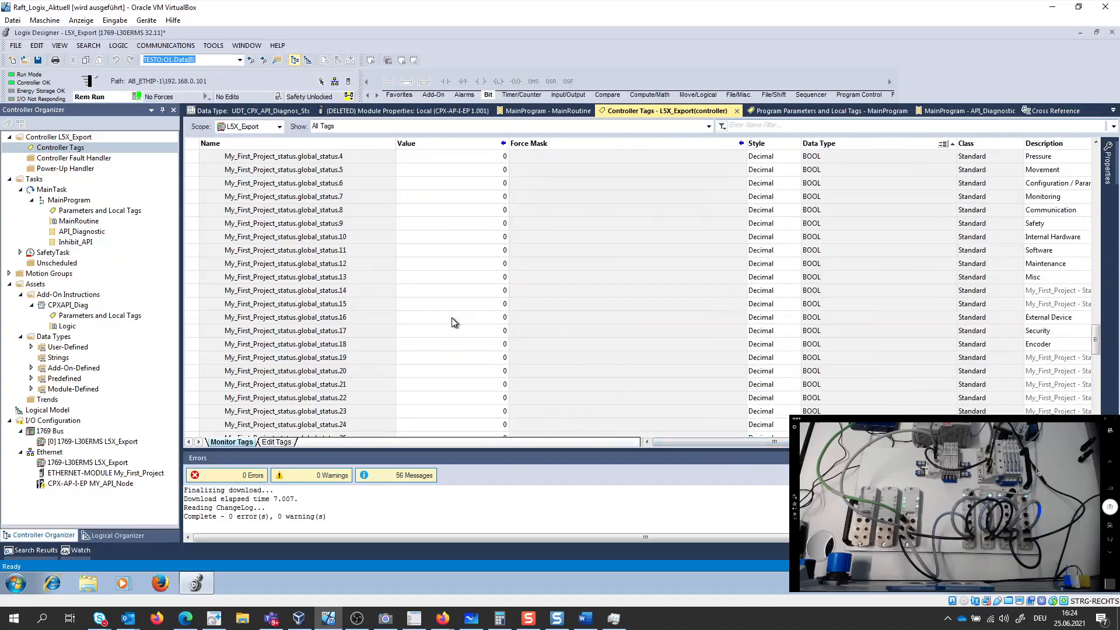
scroll(454, 324, up, 2)
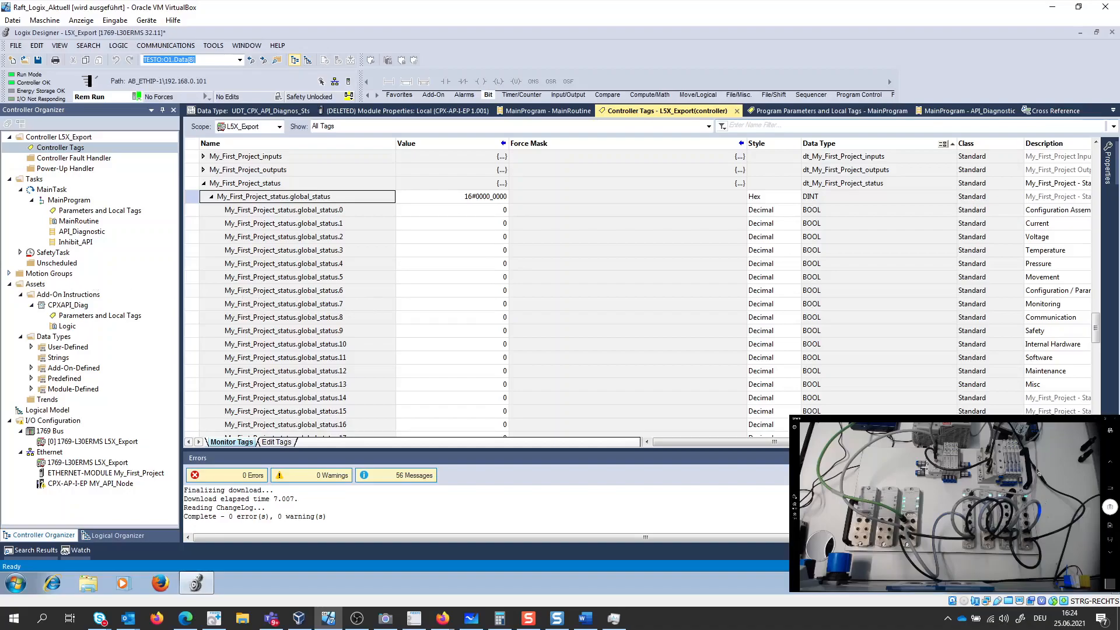
key(alt+Tab)
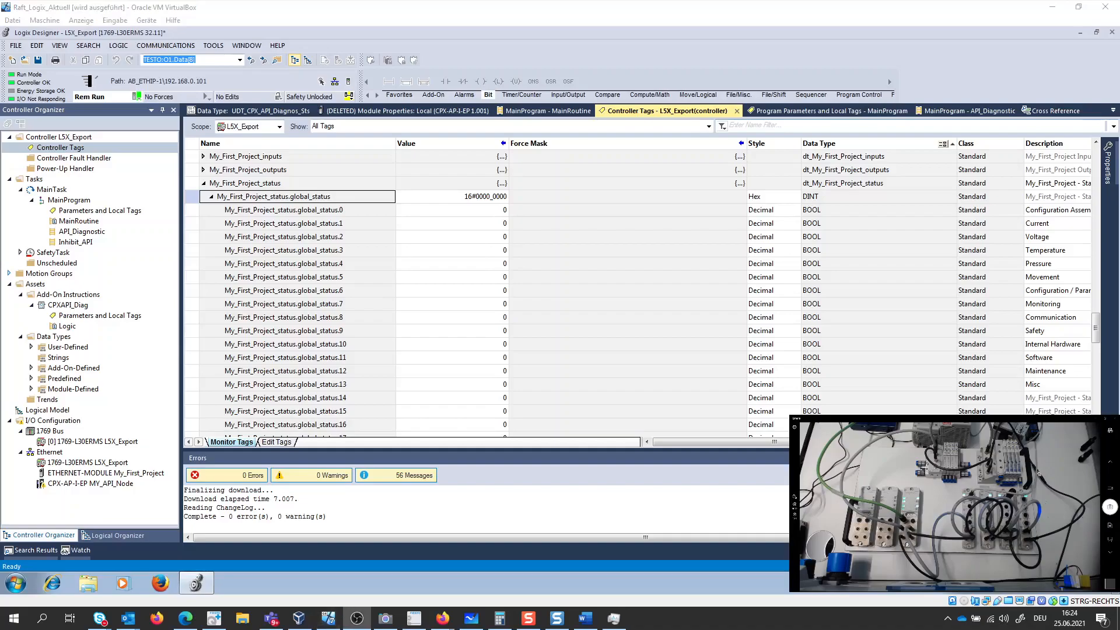